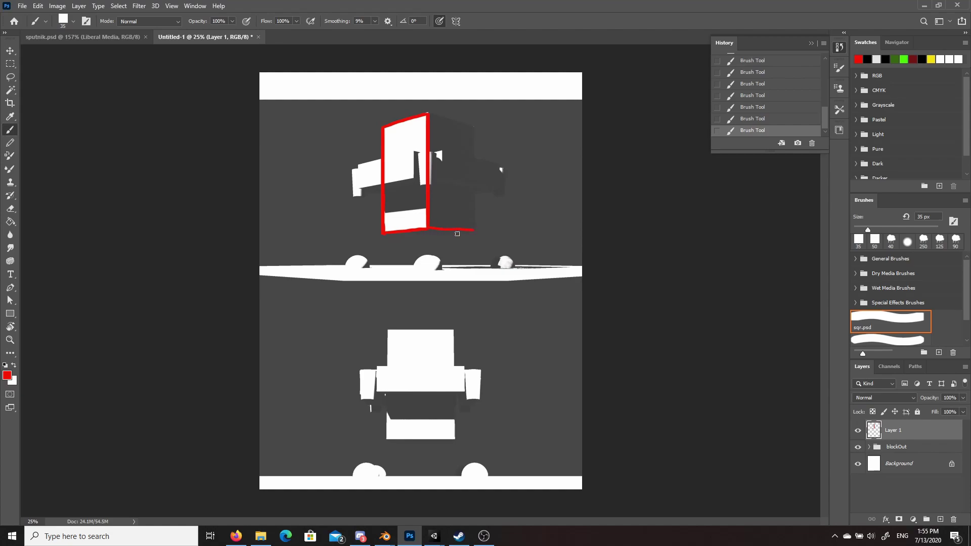
Step: Finish the red outline of the body's right face in the upper perspective view with the 35 px brush
{"action": "key", "text": "ctrl+z"}
{"action": "left_click", "coordinate": [469, 128]}
{"action": "key", "text": "ctrl+z"}
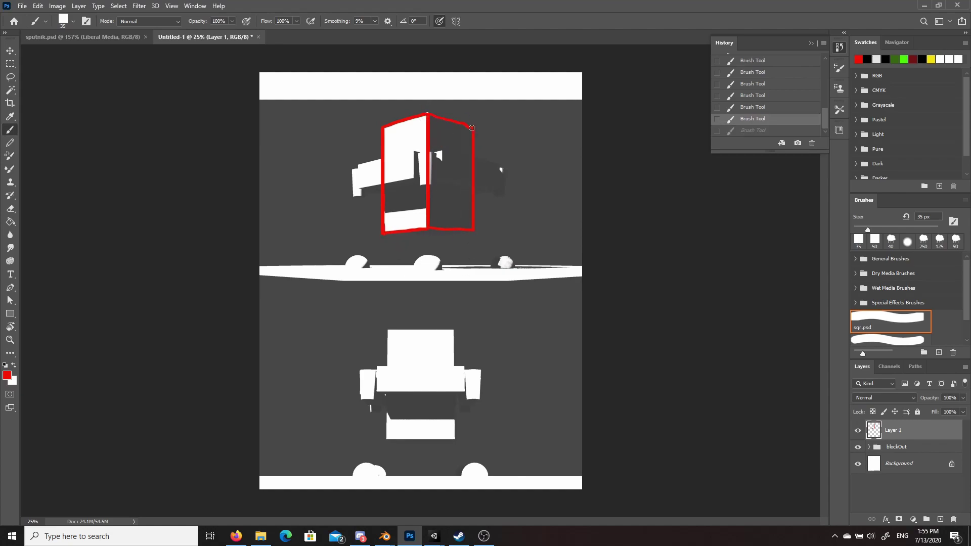
Step: Outline the central leg housing of the upper figure in red with a 10 px brush
{"action": "key", "text": "bracketleft"}
{"action": "key", "text": "bracketleft"}
{"action": "key", "text": "ctrl+z"}
{"action": "left_click_drag", "start_coordinate": [421, 185], "coordinate": [418, 153]}
{"action": "key", "text": "ctrl+z"}
{"action": "mouse_move", "coordinate": [422, 185]}
{"action": "left_mouse_down"}
{"action": "mouse_move", "coordinate": [417, 153]}
{"action": "mouse_move", "coordinate": [430, 182]}
{"action": "left_mouse_up"}
{"action": "key", "text": "ctrl+z"}
{"action": "key", "text": "bracketleft"}
{"action": "key", "text": "bracketleft"}
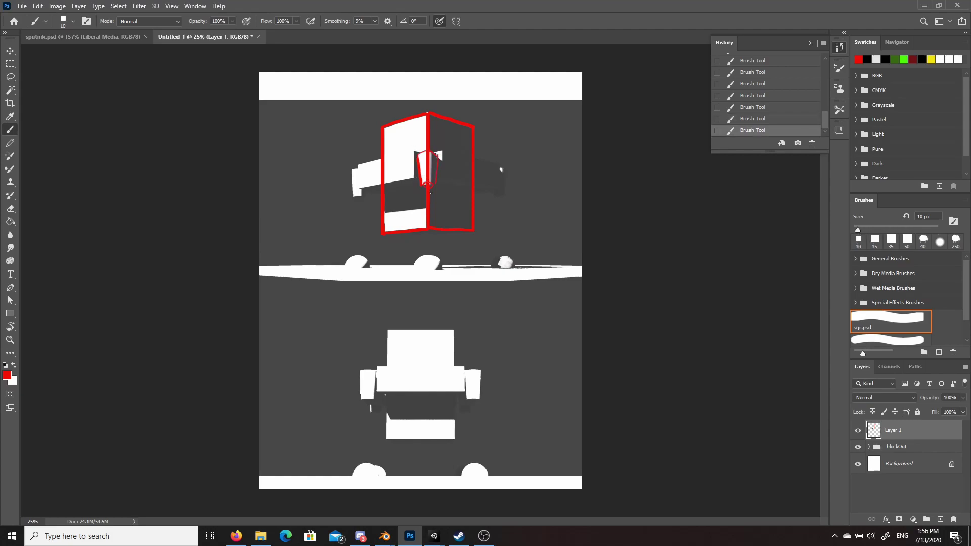
Step: Outline the outer left and right leg housings of the upper figure in thin red lines
{"action": "left_click_drag", "start_coordinate": [362, 199], "coordinate": [353, 198]}
{"action": "key", "text": "ctrl+z"}
{"action": "left_click_drag", "start_coordinate": [361, 195], "coordinate": [351, 169]}
{"action": "key", "text": "ctrl+z"}
{"action": "mouse_move", "coordinate": [494, 196]}
{"action": "left_mouse_down"}
{"action": "mouse_move", "coordinate": [505, 195]}
{"action": "mouse_move", "coordinate": [506, 170]}
{"action": "left_mouse_up"}
{"action": "key", "text": "ctrl+z"}
Step: Trace the edges of the upper figure's left crossbar between the outer and central leg housings
{"action": "left_click_drag", "start_coordinate": [392, 159], "coordinate": [412, 152]}
{"action": "key", "text": "ctrl+z"}
{"action": "left_click_drag", "start_coordinate": [357, 166], "coordinate": [414, 151]}
{"action": "key", "text": "ctrl+z"}
Step: Undo the latest outline strokes on the upper figure and restore them to compare the two versions
{"action": "key", "text": "ctrl+z"}
{"action": "key", "text": "ctrl+z"}
{"action": "key", "text": "ctrl+z"}
{"action": "key", "text": "ctrl+z"}
{"action": "key", "text": "ctrl+shift+z"}
{"action": "key", "text": "ctrl+z"}
{"action": "key", "text": "ctrl+shift+z"}
{"action": "key", "text": "ctrl+z"}
{"action": "key", "text": "ctrl+z"}
{"action": "key", "text": "ctrl+z"}
{"action": "key", "text": "ctrl+z"}
{"action": "key", "text": "ctrl+z"}
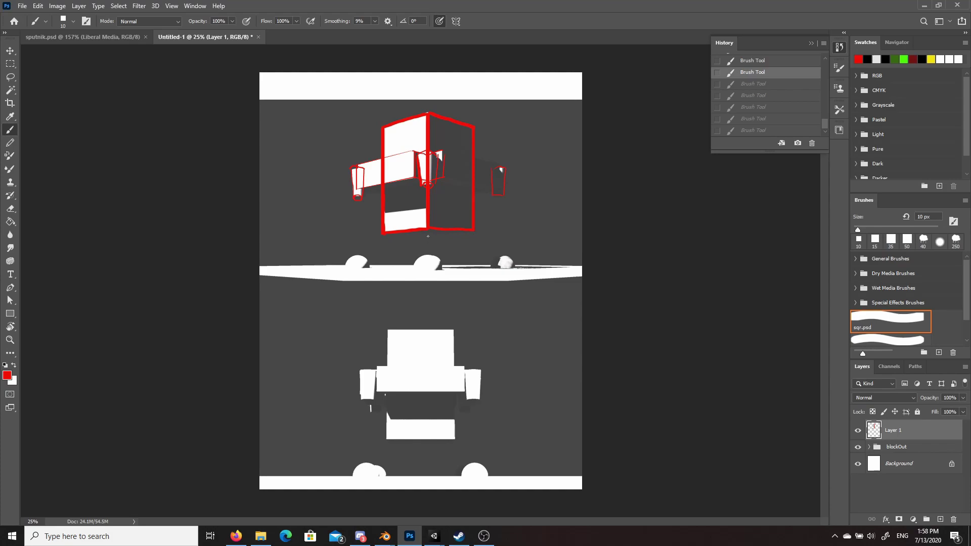
{"action": "key", "text": "ctrl+shift+z"}
{"action": "key", "text": "ctrl+shift+z"}
{"action": "key", "text": "ctrl+shift+z"}
{"action": "key", "text": "ctrl+shift+z"}
{"action": "key", "text": "ctrl+shift+z"}
{"action": "key", "text": "ctrl+z"}
{"action": "key", "text": "ctrl+shift+z"}
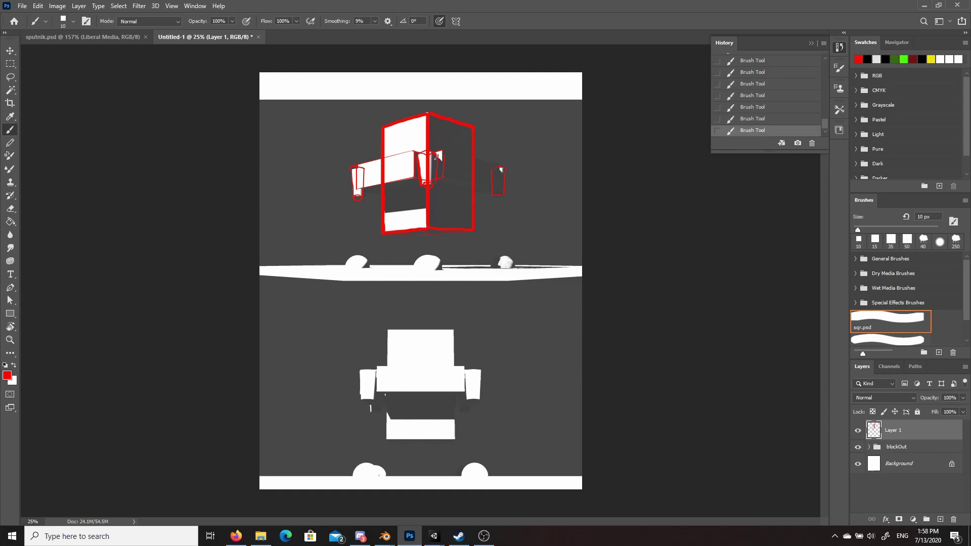
Step: Draw the right crossbar outline and inset rectangular panels on both crossbars of the upper figure with a 9 px brush
{"action": "key", "text": "bracketright"}
{"action": "key", "text": "bracketright"}
{"action": "key", "text": "ctrl+z"}
{"action": "key", "text": "ctrl+z"}
{"action": "key", "text": "ctrl+z"}
{"action": "key", "text": "ctrl+z"}
{"action": "key", "text": "ctrl+z"}
{"action": "key", "text": "bracketleft"}
{"action": "key", "text": "bracketleft"}
{"action": "key", "text": "bracketleft"}
{"action": "key", "text": "ctrl+shift+z"}
{"action": "key", "text": "ctrl+shift+z"}
{"action": "key", "text": "ctrl+shift+z"}
{"action": "key", "text": "ctrl+shift+z"}
{"action": "key", "text": "ctrl+shift+z"}
{"action": "key", "text": "ctrl+z"}
{"action": "key", "text": "ctrl+shift+z"}
{"action": "key", "text": "ctrl+z"}
{"action": "key", "text": "ctrl+shift+z"}
{"action": "key", "text": "ctrl+z"}
{"action": "key", "text": "ctrl+shift+z"}
{"action": "key", "text": "ctrl+z"}
{"action": "key", "text": "ctrl+z"}
{"action": "key", "text": "ctrl+shift+z"}
{"action": "key", "text": "ctrl+shift+z"}
{"action": "key", "text": "ctrl+z"}
{"action": "key", "text": "ctrl+shift+z"}
{"action": "key", "text": "ctrl+z"}
{"action": "key", "text": "ctrl+shift+z"}
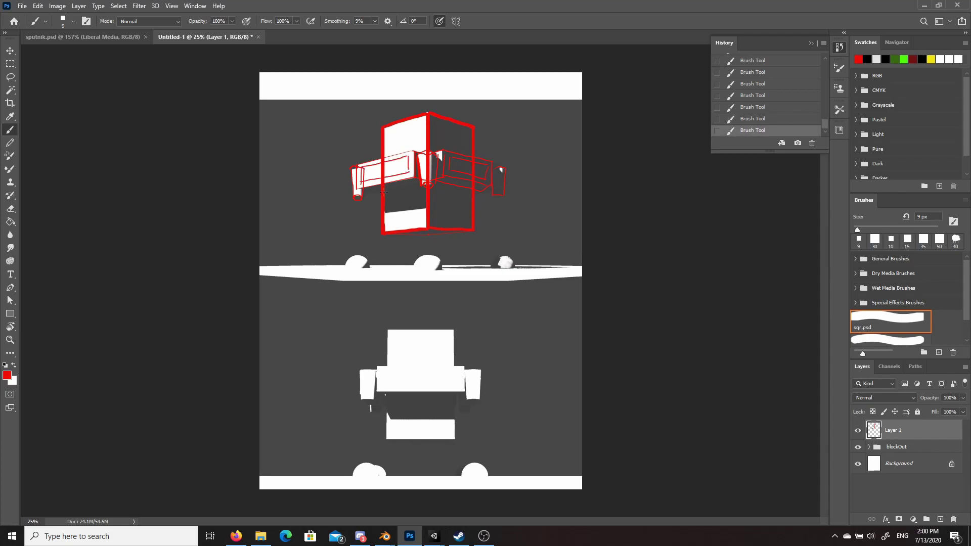
Step: Outline the rectangular body of the lower front-view figure in red with a 15 px brush
{"action": "key", "text": "]"}
{"action": "left_click_drag", "start_coordinate": [387, 366], "coordinate": [388, 330]}
{"action": "mouse_move", "coordinate": [387, 330]}
{"action": "left_mouse_down"}
{"action": "mouse_move", "coordinate": [460, 345]}
{"action": "mouse_move", "coordinate": [453, 369]}
{"action": "left_mouse_up"}
{"action": "key", "text": "ctrl+z"}
{"action": "key", "text": "ctrl+z"}
{"action": "left_click_drag", "start_coordinate": [454, 330], "coordinate": [454, 366]}
{"action": "mouse_move", "coordinate": [387, 395]}
{"action": "left_mouse_down"}
{"action": "mouse_move", "coordinate": [387, 439]}
{"action": "mouse_move", "coordinate": [454, 438]}
{"action": "left_mouse_up"}
{"action": "key", "text": "ctrl+z"}
{"action": "left_click_drag", "start_coordinate": [454, 439], "coordinate": [453, 371]}
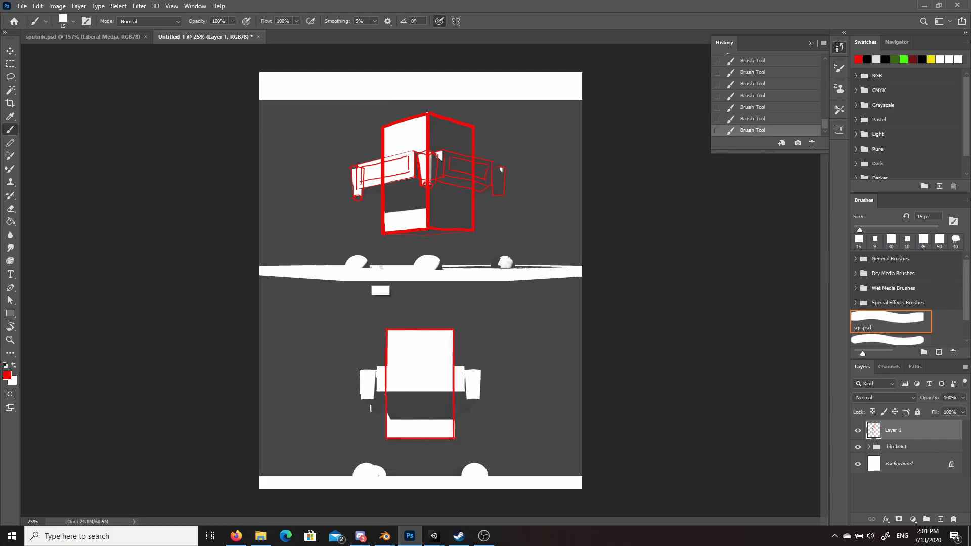
Step: Outline the lower figure's crossbar and mark the edge of its underside just below it
{"action": "key", "text": "ctrl+z"}
{"action": "key", "text": "ctrl+shift+z"}
{"action": "key", "text": "ctrl+z"}
{"action": "left_click_drag", "start_coordinate": [376, 365], "coordinate": [464, 366]}
{"action": "left_click_drag", "start_coordinate": [377, 367], "coordinate": [376, 392]}
{"action": "left_click_drag", "start_coordinate": [377, 392], "coordinate": [464, 392]}
{"action": "mouse_move", "coordinate": [379, 402]}
{"action": "left_mouse_down"}
{"action": "mouse_move", "coordinate": [460, 402]}
{"action": "mouse_move", "coordinate": [380, 402]}
{"action": "left_mouse_up"}
{"action": "left_click_drag", "start_coordinate": [463, 392], "coordinate": [460, 402]}
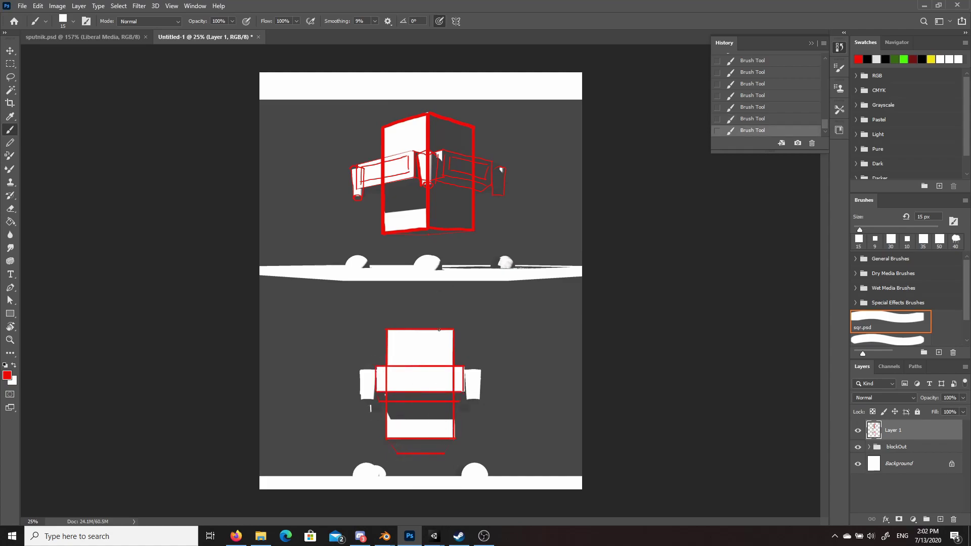
Step: Draw horizontal panel lines near the upper and lower edges of the lower figure's crossbar
{"action": "left_click_drag", "start_coordinate": [377, 373], "coordinate": [464, 374]}
{"action": "left_click_drag", "start_coordinate": [377, 388], "coordinate": [464, 387]}
{"action": "left_click_drag", "start_coordinate": [377, 371], "coordinate": [465, 371]}
{"action": "key", "text": "ctrl+z"}
Step: Add matching lengthwise panel lines to the crossbar of the upper figure
{"action": "left_click_drag", "start_coordinate": [401, 158], "coordinate": [414, 155]}
{"action": "key", "text": "ctrl+z"}
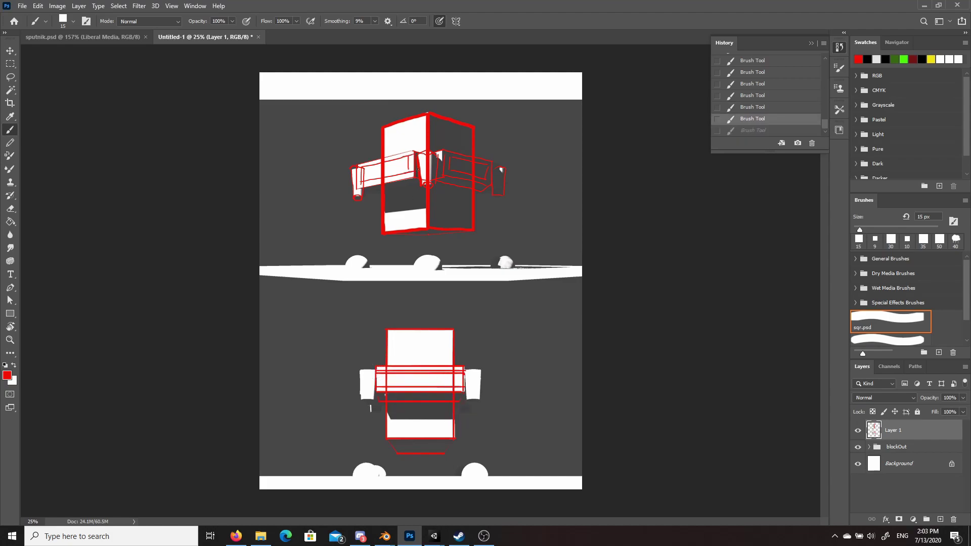
{"action": "left_click_drag", "start_coordinate": [361, 182], "coordinate": [410, 173]}
{"action": "left_click_drag", "start_coordinate": [361, 168], "coordinate": [360, 185]}
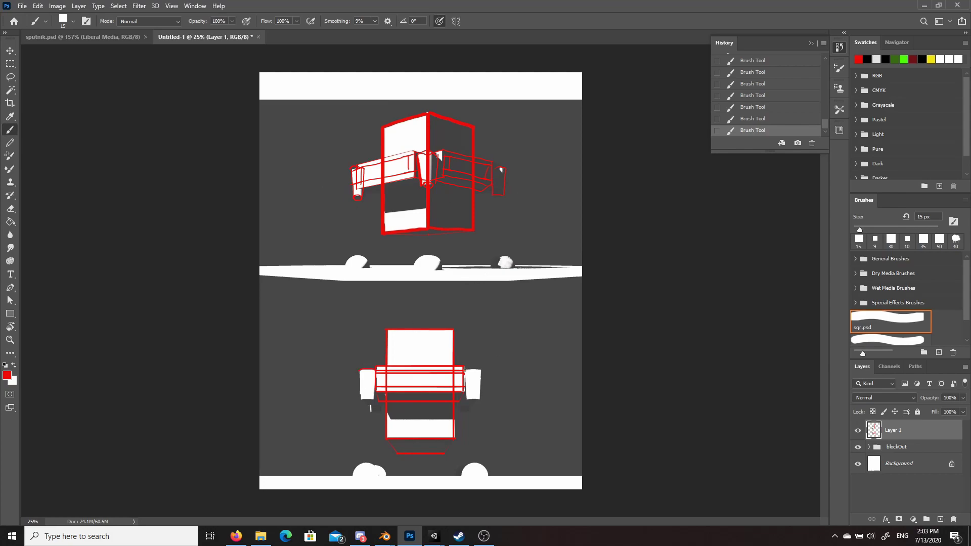
{"action": "key", "text": "ctrl+z"}
Step: Outline both leg housings of the lower figure in red, including their curved lower ends
{"action": "left_click_drag", "start_coordinate": [359, 398], "coordinate": [375, 401]}
{"action": "left_click_drag", "start_coordinate": [376, 372], "coordinate": [374, 399]}
{"action": "key", "text": "ctrl+z"}
{"action": "left_click_drag", "start_coordinate": [465, 372], "coordinate": [468, 399]}
{"action": "key", "text": "ctrl+z"}
{"action": "key", "text": "ctrl+z"}
{"action": "key", "text": "ctrl+shift+z"}
{"action": "key", "text": "ctrl+shift+z"}
{"action": "key", "text": "ctrl+z"}
{"action": "key", "text": "ctrl+shift+z"}
{"action": "key", "text": "ctrl+z"}
{"action": "key", "text": "ctrl+shift+z"}
{"action": "key", "text": "ctrl+z"}
Step: Outline the three round wheels of the upper figure in red with a 25 px brush
{"action": "key", "text": "bracketright"}
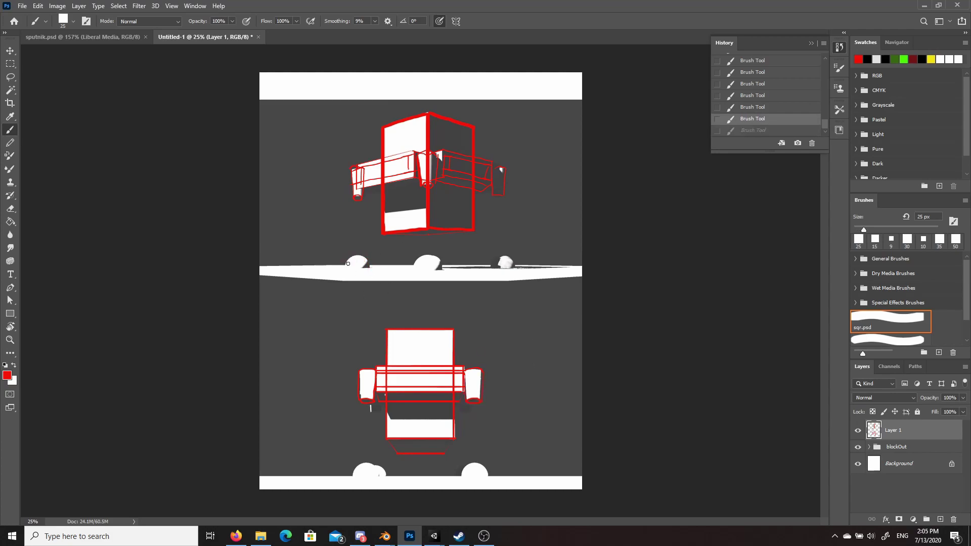
{"action": "left_click_drag", "start_coordinate": [346, 266], "coordinate": [348, 269]}
{"action": "left_click_drag", "start_coordinate": [414, 270], "coordinate": [432, 258]}
{"action": "key", "text": "ctrl+z"}
{"action": "key", "text": "ctrl+z"}
{"action": "left_click_drag", "start_coordinate": [347, 267], "coordinate": [347, 269]}
{"action": "mouse_move", "coordinate": [414, 270]}
{"action": "left_mouse_down"}
{"action": "mouse_move", "coordinate": [441, 268]}
{"action": "mouse_move", "coordinate": [511, 260]}
{"action": "mouse_move", "coordinate": [497, 276]}
{"action": "left_mouse_up"}
{"action": "key", "text": "ctrl+z"}
{"action": "key", "text": "ctrl+z"}
{"action": "key", "text": "ctrl+z"}
{"action": "key", "text": "ctrl+z"}
{"action": "mouse_move", "coordinate": [495, 275]}
{"action": "left_mouse_down"}
{"action": "mouse_move", "coordinate": [512, 272]}
{"action": "mouse_move", "coordinate": [499, 276]}
{"action": "left_mouse_up"}
{"action": "mouse_move", "coordinate": [415, 270]}
{"action": "left_mouse_down"}
{"action": "mouse_move", "coordinate": [443, 267]}
{"action": "mouse_move", "coordinate": [416, 260]}
{"action": "mouse_move", "coordinate": [420, 280]}
{"action": "left_mouse_up"}
{"action": "key", "text": "ctrl+z"}
{"action": "left_click_drag", "start_coordinate": [427, 256], "coordinate": [441, 263]}
Step: Outline the overlapping wheels on both sides of the lower figure in red
{"action": "mouse_move", "coordinate": [354, 478]}
{"action": "left_mouse_down"}
{"action": "mouse_move", "coordinate": [379, 478]}
{"action": "mouse_move", "coordinate": [356, 481]}
{"action": "left_mouse_up"}
{"action": "key", "text": "ctrl+z"}
{"action": "key", "text": "ctrl+z"}
{"action": "left_click_drag", "start_coordinate": [376, 465], "coordinate": [380, 483]}
{"action": "key", "text": "ctrl+z"}
{"action": "mouse_move", "coordinate": [481, 466]}
{"action": "left_mouse_down"}
{"action": "mouse_move", "coordinate": [466, 479]}
{"action": "mouse_move", "coordinate": [482, 466]}
{"action": "left_mouse_up"}
{"action": "left_click_drag", "start_coordinate": [476, 464], "coordinate": [468, 481]}
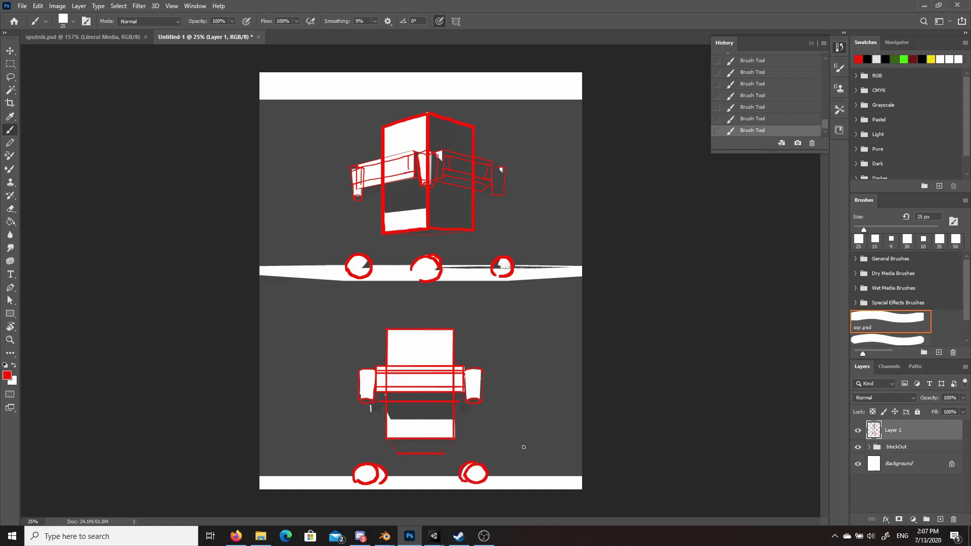
Step: Fill the upper and lower parts of the upper figure's left body face with bright red using a 50 px brush
{"action": "key", "text": "bracketright"}
{"action": "left_click_drag", "start_coordinate": [425, 222], "coordinate": [386, 216]}
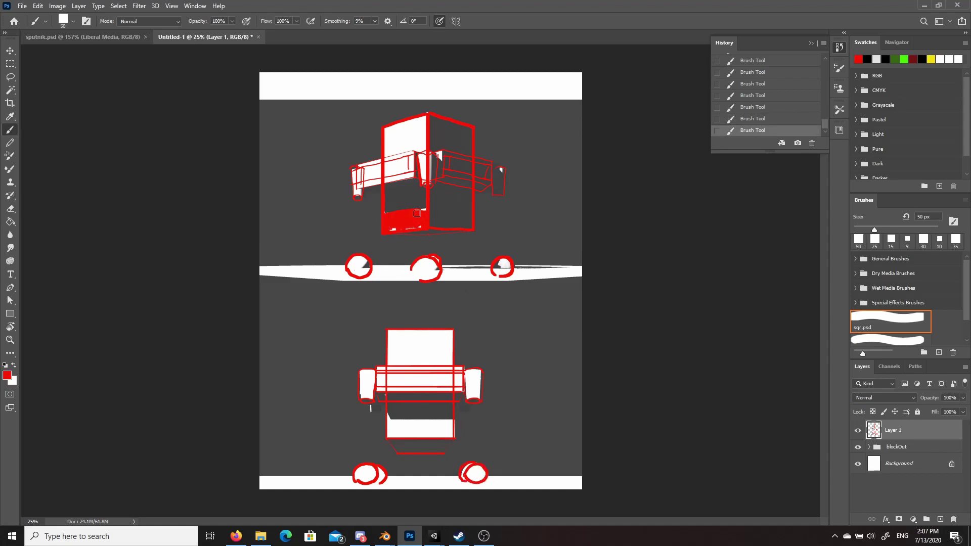
{"action": "mouse_move", "coordinate": [394, 147]}
{"action": "left_mouse_down"}
{"action": "mouse_move", "coordinate": [387, 151]}
{"action": "mouse_move", "coordinate": [422, 121]}
{"action": "mouse_move", "coordinate": [418, 138]}
{"action": "left_mouse_up"}
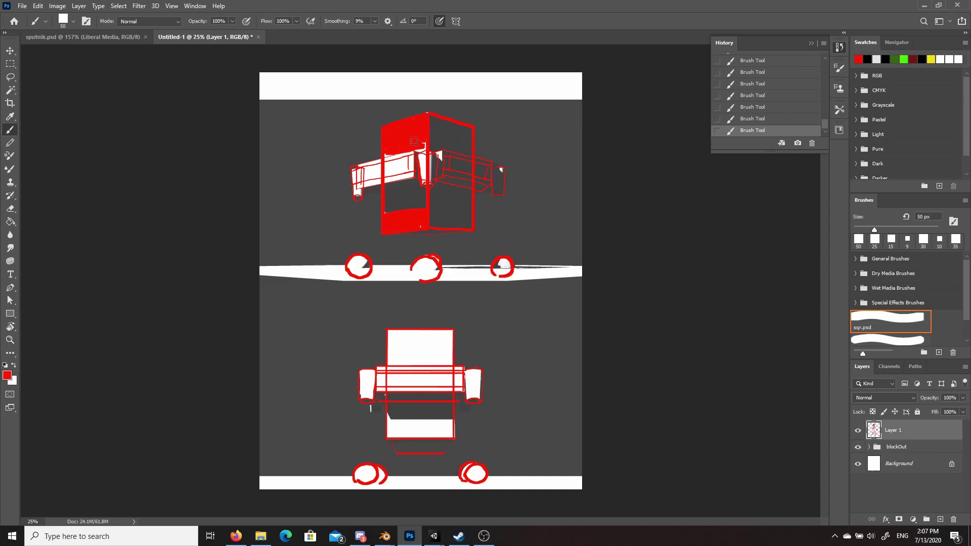
Step: Choose a muted red as the foreground colour and save it as a swatch
{"action": "left_click", "coordinate": [7, 376]}
{"action": "left_click_drag", "start_coordinate": [623, 228], "coordinate": [625, 261]}
{"action": "left_click", "coordinate": [759, 254]}
{"action": "key", "text": "Return"}
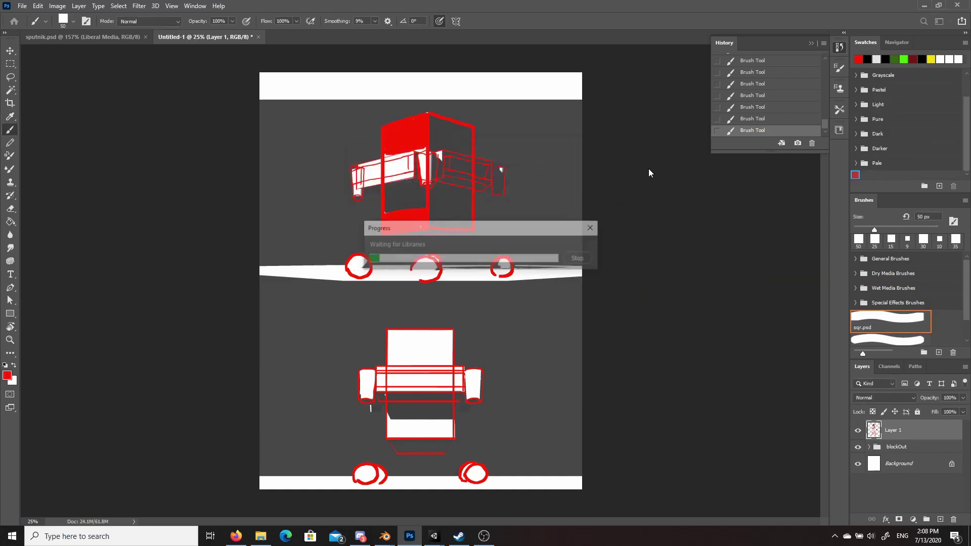
{"action": "key", "text": "Return"}
Step: Paint the upper figure's left body face muted red and its right face dark red, above and below the crossbar
{"action": "mouse_move", "coordinate": [396, 223]}
{"action": "left_mouse_down"}
{"action": "mouse_move", "coordinate": [424, 224]}
{"action": "mouse_move", "coordinate": [425, 215]}
{"action": "mouse_move", "coordinate": [382, 230]}
{"action": "left_mouse_up"}
{"action": "mouse_move", "coordinate": [385, 152]}
{"action": "left_mouse_down"}
{"action": "mouse_move", "coordinate": [425, 129]}
{"action": "mouse_move", "coordinate": [390, 126]}
{"action": "mouse_move", "coordinate": [419, 127]}
{"action": "mouse_move", "coordinate": [388, 143]}
{"action": "mouse_move", "coordinate": [399, 125]}
{"action": "left_mouse_up"}
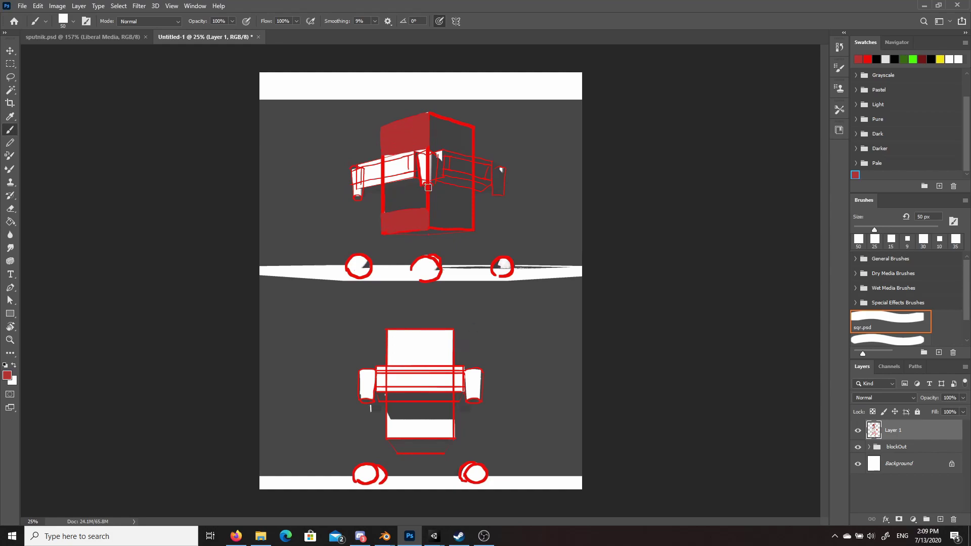
{"action": "left_click", "coordinate": [922, 59]}
{"action": "mouse_move", "coordinate": [462, 221]}
{"action": "left_mouse_down"}
{"action": "mouse_move", "coordinate": [431, 192]}
{"action": "mouse_move", "coordinate": [464, 192]}
{"action": "mouse_move", "coordinate": [470, 229]}
{"action": "mouse_move", "coordinate": [446, 227]}
{"action": "mouse_move", "coordinate": [457, 199]}
{"action": "left_mouse_up"}
{"action": "mouse_move", "coordinate": [435, 128]}
{"action": "left_mouse_down"}
{"action": "mouse_move", "coordinate": [464, 152]}
{"action": "mouse_move", "coordinate": [435, 141]}
{"action": "mouse_move", "coordinate": [469, 126]}
{"action": "mouse_move", "coordinate": [469, 147]}
{"action": "mouse_move", "coordinate": [445, 146]}
{"action": "mouse_move", "coordinate": [466, 124]}
{"action": "left_mouse_up"}
Step: Fill the leg housings of both figures with bright red
{"action": "left_click", "coordinate": [877, 59]}
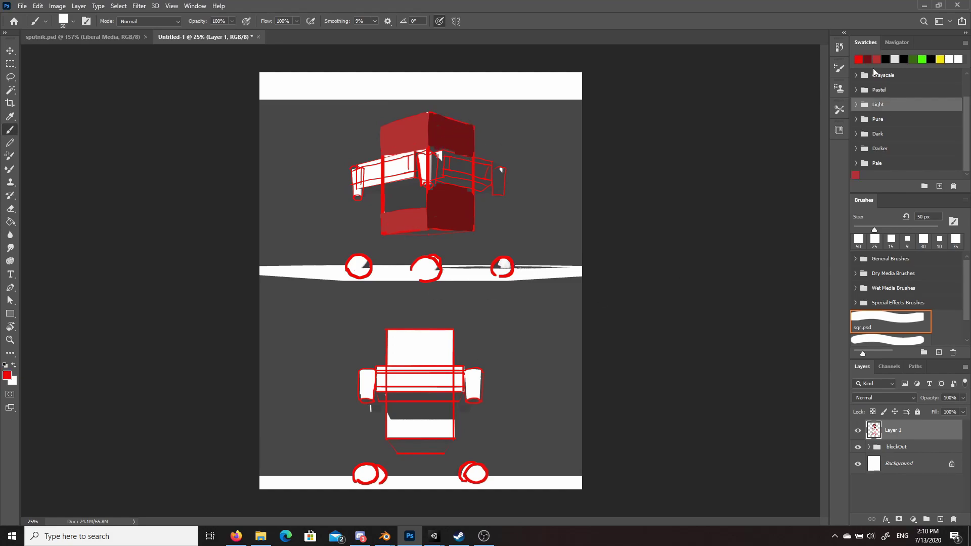
{"action": "mouse_move", "coordinate": [420, 157]}
{"action": "left_mouse_down"}
{"action": "mouse_move", "coordinate": [430, 160]}
{"action": "mouse_move", "coordinate": [424, 179]}
{"action": "mouse_move", "coordinate": [425, 171]}
{"action": "left_mouse_up"}
{"action": "key", "text": "ctrl+z"}
{"action": "left_click_drag", "start_coordinate": [496, 192], "coordinate": [497, 191]}
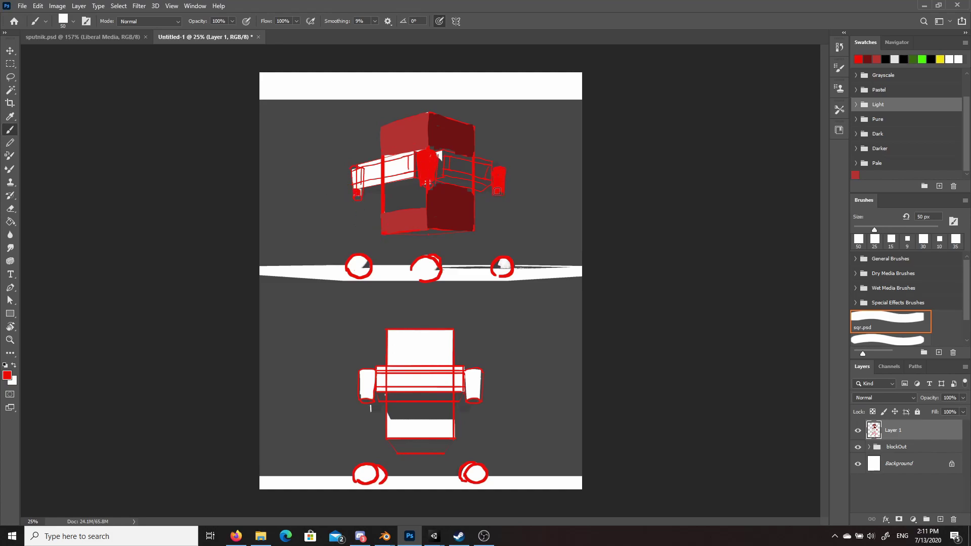
{"action": "mouse_move", "coordinate": [354, 388]}
{"action": "left_mouse_down"}
{"action": "mouse_move", "coordinate": [367, 380]}
{"action": "mouse_move", "coordinate": [369, 397]}
{"action": "left_mouse_up"}
{"action": "left_click_drag", "start_coordinate": [468, 397], "coordinate": [471, 373]}
Step: Draw bright red jointed legs from the housings to the wheels on both figures, with curved guards around the wheels
{"action": "mouse_move", "coordinate": [427, 188]}
{"action": "left_mouse_down"}
{"action": "mouse_move", "coordinate": [428, 250]}
{"action": "mouse_move", "coordinate": [444, 257]}
{"action": "left_mouse_up"}
{"action": "left_click_drag", "start_coordinate": [408, 259], "coordinate": [406, 276]}
{"action": "left_click_drag", "start_coordinate": [498, 195], "coordinate": [508, 246]}
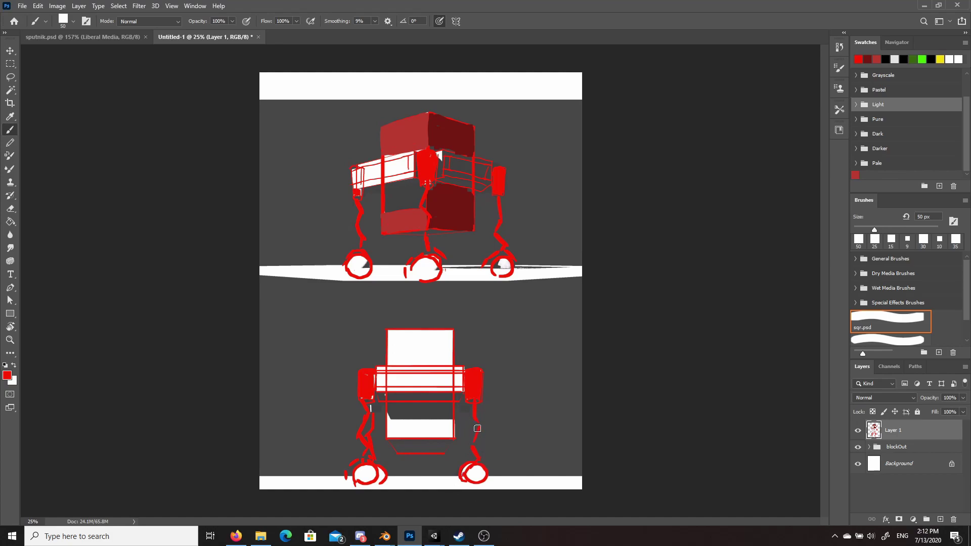
Step: Sample the body's dark red and paint the shadow band below the crossbar on the upper figure's left face
{"action": "left_click", "coordinate": [461, 207], "text": "alt"}
{"action": "mouse_move", "coordinate": [385, 208]}
{"action": "left_mouse_down"}
{"action": "mouse_move", "coordinate": [420, 192]}
{"action": "mouse_move", "coordinate": [420, 207]}
{"action": "left_mouse_up"}
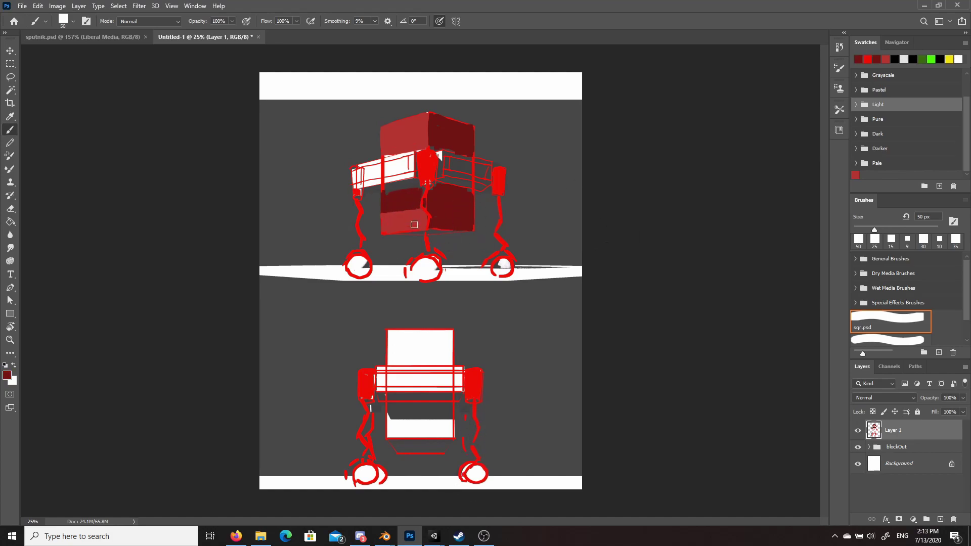
Step: Paint a solid black band along the crossbars of both the upper and lower figures
{"action": "left_click", "coordinate": [895, 59]}
{"action": "mouse_move", "coordinate": [354, 173]}
{"action": "left_mouse_down"}
{"action": "mouse_move", "coordinate": [411, 161]}
{"action": "mouse_move", "coordinate": [374, 176]}
{"action": "mouse_move", "coordinate": [488, 169]}
{"action": "left_mouse_up"}
{"action": "key", "text": "ctrl+z"}
{"action": "key", "text": "ctrl+z"}
{"action": "mouse_move", "coordinate": [380, 378]}
{"action": "left_mouse_down"}
{"action": "mouse_move", "coordinate": [436, 375]}
{"action": "mouse_move", "coordinate": [400, 372]}
{"action": "mouse_move", "coordinate": [420, 375]}
{"action": "mouse_move", "coordinate": [423, 400]}
{"action": "mouse_move", "coordinate": [411, 374]}
{"action": "mouse_move", "coordinate": [435, 381]}
{"action": "left_mouse_up"}
Step: Darken the body's sampled dark red and paint the underside of the upper figure's body with a 25 px brush
{"action": "left_click", "coordinate": [411, 195], "text": "alt"}
{"action": "left_click", "coordinate": [7, 375]}
{"action": "left_click", "coordinate": [636, 302]}
{"action": "left_click", "coordinate": [762, 214]}
{"action": "left_click_drag", "start_coordinate": [393, 235], "coordinate": [447, 234]}
{"action": "key", "text": "ctrl+z"}
{"action": "key", "text": "bracketleft"}
{"action": "key", "text": "bracketleft"}
{"action": "key", "text": "bracketleft"}
{"action": "key", "text": "bracketleft"}
{"action": "mouse_move", "coordinate": [384, 235]}
{"action": "left_mouse_down"}
{"action": "mouse_move", "coordinate": [459, 233]}
{"action": "mouse_move", "coordinate": [450, 236]}
{"action": "left_mouse_up"}
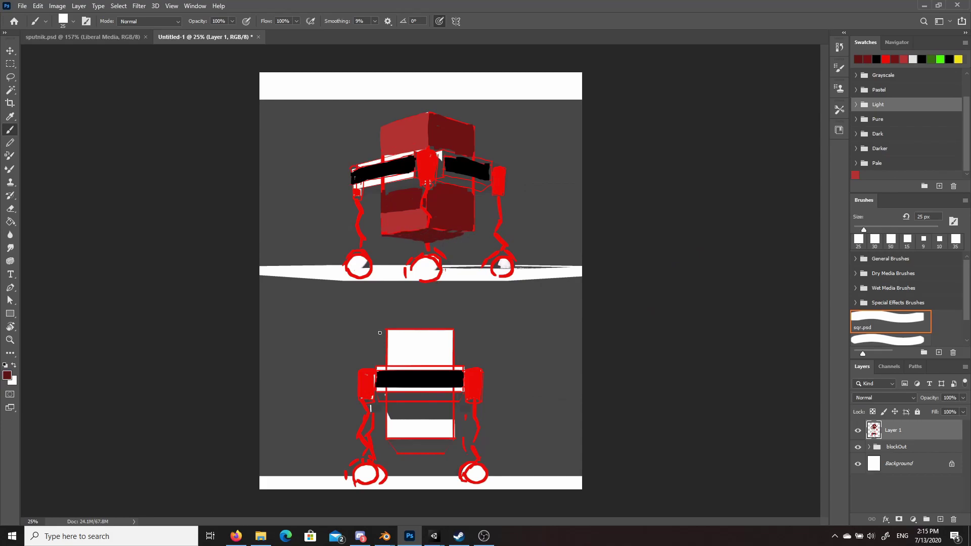
Step: Sample the muted red and fill the lower figure's body above and below the crossbar, using up to a 45 px brush
{"action": "left_click", "coordinate": [407, 215], "text": "alt"}
{"action": "key", "text": "bracketright"}
{"action": "key", "text": "bracketright"}
{"action": "key", "text": "bracketright"}
{"action": "mouse_move", "coordinate": [427, 424]}
{"action": "left_mouse_down"}
{"action": "mouse_move", "coordinate": [405, 423]}
{"action": "mouse_move", "coordinate": [450, 429]}
{"action": "mouse_move", "coordinate": [401, 434]}
{"action": "mouse_move", "coordinate": [387, 423]}
{"action": "left_mouse_up"}
{"action": "key", "text": "bracketleft"}
{"action": "key", "text": "bracketleft"}
{"action": "key", "text": "bracketleft"}
{"action": "key", "text": "bracketright"}
{"action": "key", "text": "bracketright"}
{"action": "mouse_move", "coordinate": [424, 353]}
{"action": "left_mouse_down"}
{"action": "mouse_move", "coordinate": [433, 340]}
{"action": "mouse_move", "coordinate": [447, 357]}
{"action": "mouse_move", "coordinate": [388, 357]}
{"action": "mouse_move", "coordinate": [412, 334]}
{"action": "mouse_move", "coordinate": [440, 333]}
{"action": "mouse_move", "coordinate": [452, 336]}
{"action": "mouse_move", "coordinate": [449, 363]}
{"action": "left_mouse_up"}
Step: Sample the dark red and paint the shadow band below the lower figure's crossbar
{"action": "left_click", "coordinate": [407, 201], "text": "alt"}
{"action": "mouse_move", "coordinate": [399, 416]}
{"action": "left_mouse_down"}
{"action": "mouse_move", "coordinate": [450, 407]}
{"action": "mouse_move", "coordinate": [390, 412]}
{"action": "left_mouse_up"}
{"action": "left_click", "coordinate": [434, 360], "text": "alt"}
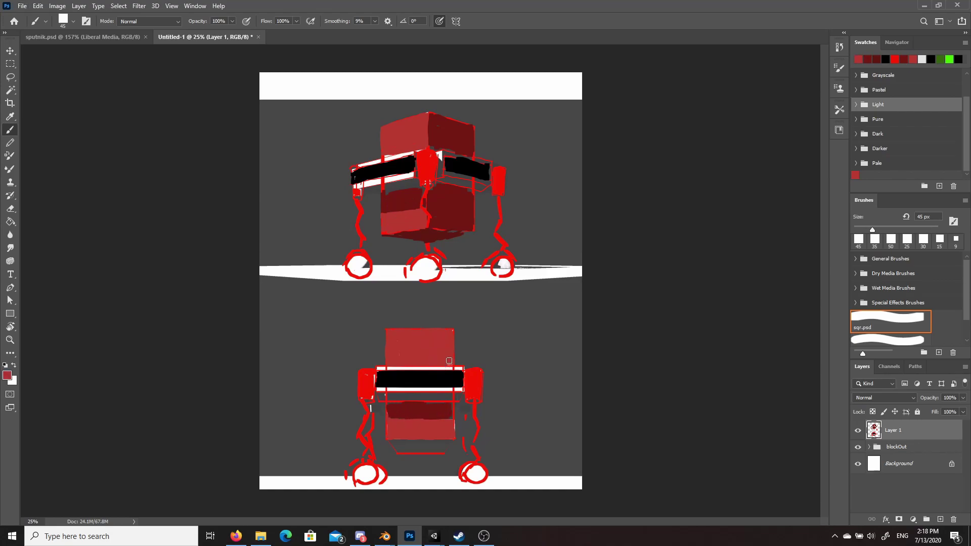
{"action": "left_click", "coordinate": [455, 167], "text": "alt"}
{"action": "left_click", "coordinate": [7, 375]}
{"action": "left_click", "coordinate": [547, 327]}
{"action": "left_click", "coordinate": [761, 215]}
{"action": "mouse_move", "coordinate": [377, 369]}
{"action": "left_mouse_down"}
{"action": "mouse_move", "coordinate": [461, 369]}
{"action": "mouse_move", "coordinate": [389, 391]}
{"action": "left_mouse_up"}
{"action": "left_click_drag", "start_coordinate": [358, 188], "coordinate": [413, 175]}
{"action": "left_click_drag", "start_coordinate": [354, 164], "coordinate": [414, 153]}
{"action": "key", "text": "ctrl+z"}
{"action": "key", "text": "ctrl+z"}
{"action": "key", "text": "ctrl+z"}
{"action": "key", "text": "ctrl+z"}
Step: Choose a pale pinkish grey and paint strips above and below the black crossbar bands on both figures
{"action": "left_click", "coordinate": [7, 375]}
{"action": "left_click", "coordinate": [552, 254]}
{"action": "left_click", "coordinate": [762, 214]}
{"action": "mouse_move", "coordinate": [457, 390]}
{"action": "left_mouse_down"}
{"action": "mouse_move", "coordinate": [380, 389]}
{"action": "mouse_move", "coordinate": [461, 368]}
{"action": "left_mouse_up"}
{"action": "mouse_move", "coordinate": [412, 154]}
{"action": "left_mouse_down"}
{"action": "mouse_move", "coordinate": [358, 166]}
{"action": "mouse_move", "coordinate": [415, 152]}
{"action": "left_mouse_up"}
{"action": "key", "text": "ctrl+z"}
{"action": "left_click_drag", "start_coordinate": [382, 181], "coordinate": [361, 185]}
{"action": "left_click_drag", "start_coordinate": [445, 177], "coordinate": [489, 178]}
{"action": "left_click_drag", "start_coordinate": [446, 155], "coordinate": [490, 161]}
{"action": "left_click", "coordinate": [358, 183], "text": "alt"}
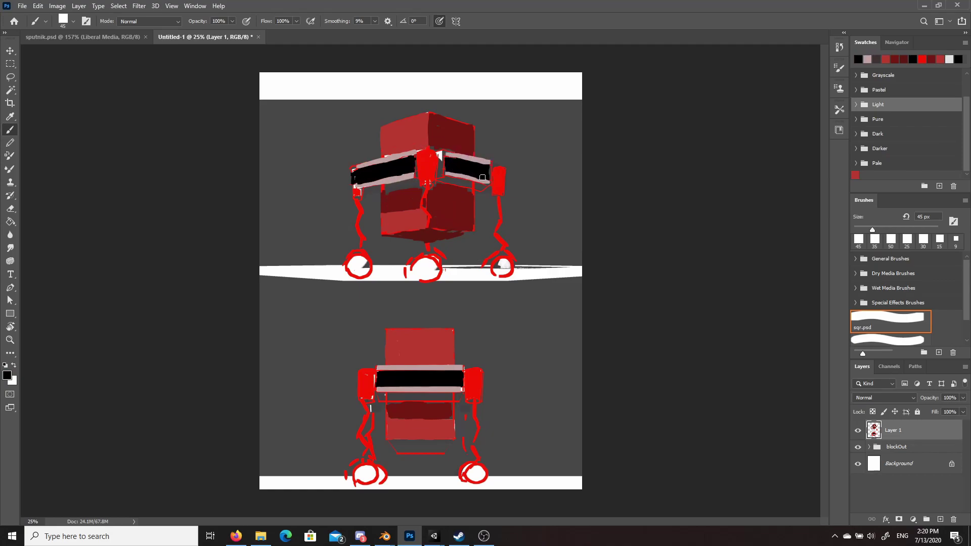
Step: Sample the housings' bright red, change it to a muted red, and shade the upper figure's right leg housing
{"action": "left_click", "coordinate": [427, 160], "text": "alt"}
{"action": "left_click", "coordinate": [7, 375]}
{"action": "left_click_drag", "start_coordinate": [627, 247], "coordinate": [619, 275]}
{"action": "left_click", "coordinate": [761, 215]}
{"action": "left_click", "coordinate": [858, 430]}
{"action": "left_click", "coordinate": [857, 430]}
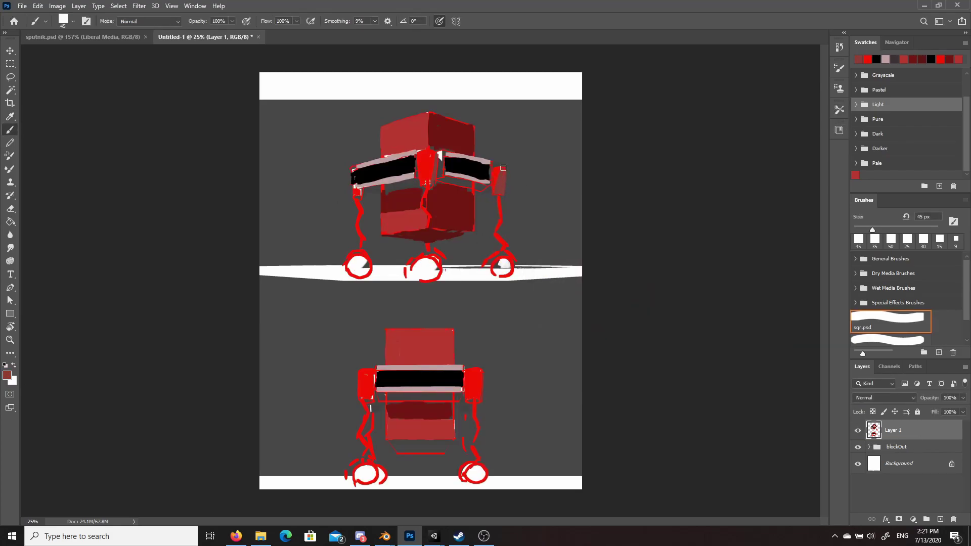
{"action": "left_click", "coordinate": [858, 430]}
{"action": "left_click", "coordinate": [858, 430]}
Step: Choose a darker brownish red and shade the bottoms of the leg housings
{"action": "left_click", "coordinate": [7, 375]}
{"action": "left_click", "coordinate": [593, 295]}
{"action": "left_click", "coordinate": [761, 215]}
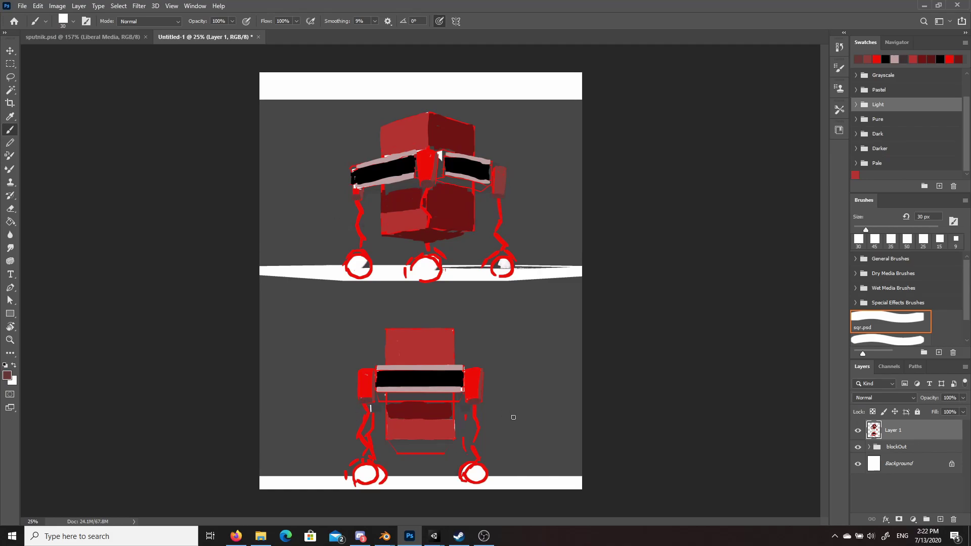
Step: Sample the crossbar's pale pinkish grey and change the brush colour to a dark grey
{"action": "left_click", "coordinate": [384, 201], "text": "alt"}
{"action": "left_click", "coordinate": [399, 180], "text": "alt"}
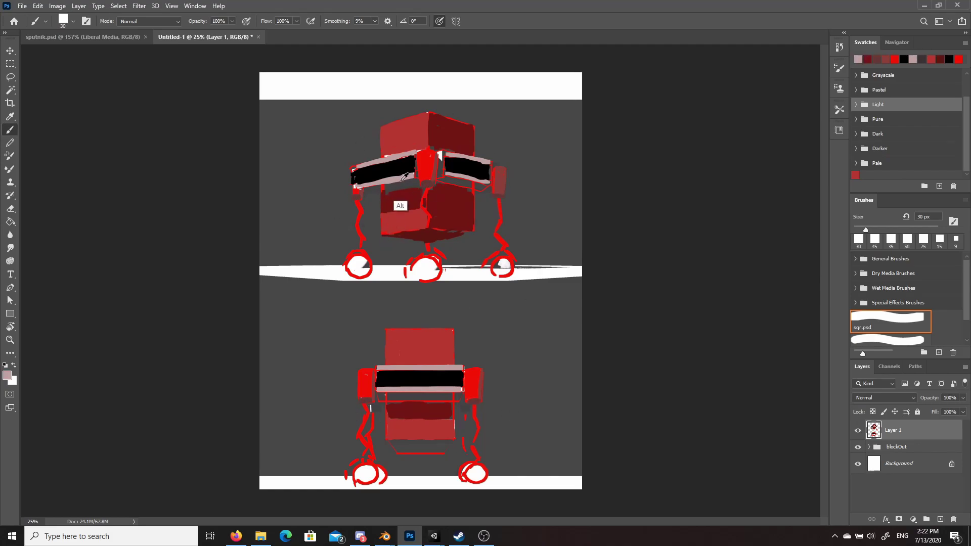
{"action": "left_click", "coordinate": [7, 375]}
{"action": "left_click", "coordinate": [542, 304]}
{"action": "left_click", "coordinate": [538, 301]}
{"action": "left_click", "coordinate": [537, 319]}
{"action": "key", "text": "Return"}
{"action": "key", "text": "b"}
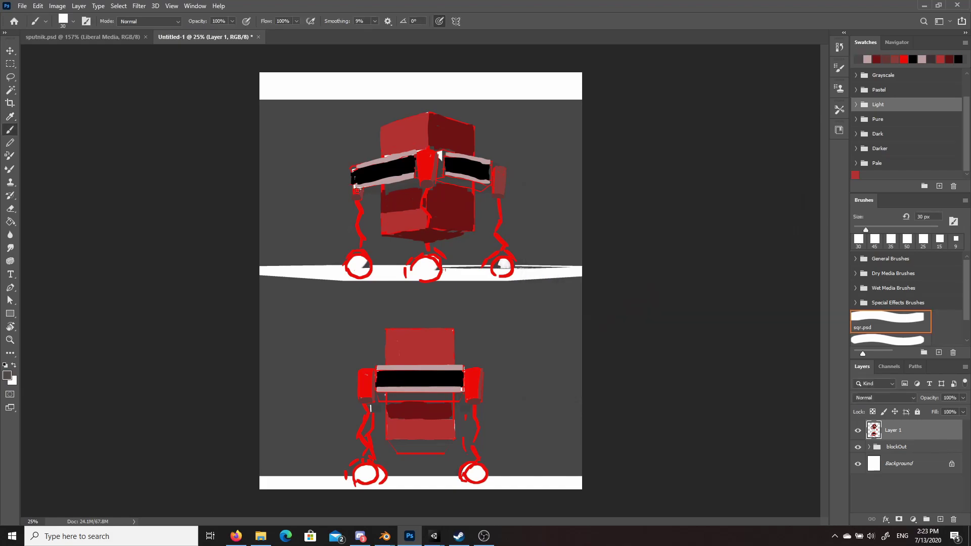
Step: Undo the trial grey stroke and hide the blockOut group, keeping Layer 1 and the Background visible
{"action": "left_click", "coordinate": [858, 448]}
{"action": "left_click", "coordinate": [858, 447]}
{"action": "left_click", "coordinate": [858, 464]}
{"action": "left_click", "coordinate": [858, 463]}
{"action": "left_click", "coordinate": [858, 447]}
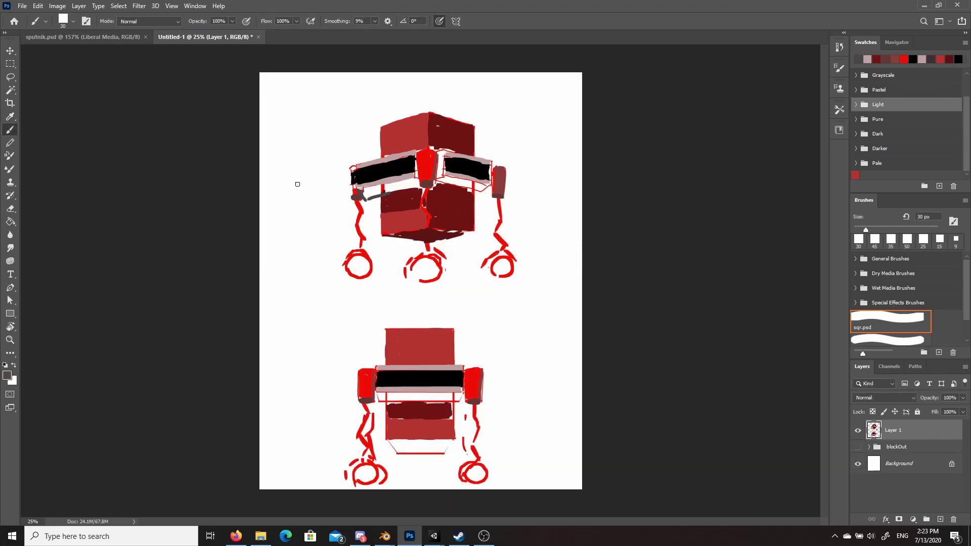
{"action": "key", "text": "ctrl+z"}
{"action": "left_click", "coordinate": [858, 447]}
{"action": "left_click", "coordinate": [858, 447]}
Step: Paint the undersides of both arms of the upper figure's crossbar dark grey
{"action": "mouse_move", "coordinate": [357, 192]}
{"action": "left_mouse_down"}
{"action": "mouse_move", "coordinate": [375, 198]}
{"action": "mouse_move", "coordinate": [419, 180]}
{"action": "mouse_move", "coordinate": [419, 189]}
{"action": "left_mouse_up"}
{"action": "key", "text": "ctrl+z"}
{"action": "key", "text": "ctrl+z"}
{"action": "key", "text": "ctrl+z"}
{"action": "left_click_drag", "start_coordinate": [360, 189], "coordinate": [369, 198]}
{"action": "key", "text": "ctrl+z"}
{"action": "mouse_move", "coordinate": [445, 175]}
{"action": "left_mouse_down"}
{"action": "mouse_move", "coordinate": [436, 180]}
{"action": "mouse_move", "coordinate": [489, 187]}
{"action": "mouse_move", "coordinate": [441, 179]}
{"action": "mouse_move", "coordinate": [469, 189]}
{"action": "left_mouse_up"}
{"action": "mouse_move", "coordinate": [380, 195]}
{"action": "left_mouse_down"}
{"action": "mouse_move", "coordinate": [408, 196]}
{"action": "mouse_move", "coordinate": [404, 187]}
{"action": "mouse_move", "coordinate": [356, 188]}
{"action": "left_mouse_up"}
{"action": "key", "text": "ctrl+z"}
{"action": "left_click", "coordinate": [363, 186], "text": "alt"}
{"action": "left_click", "coordinate": [376, 191], "text": "alt"}
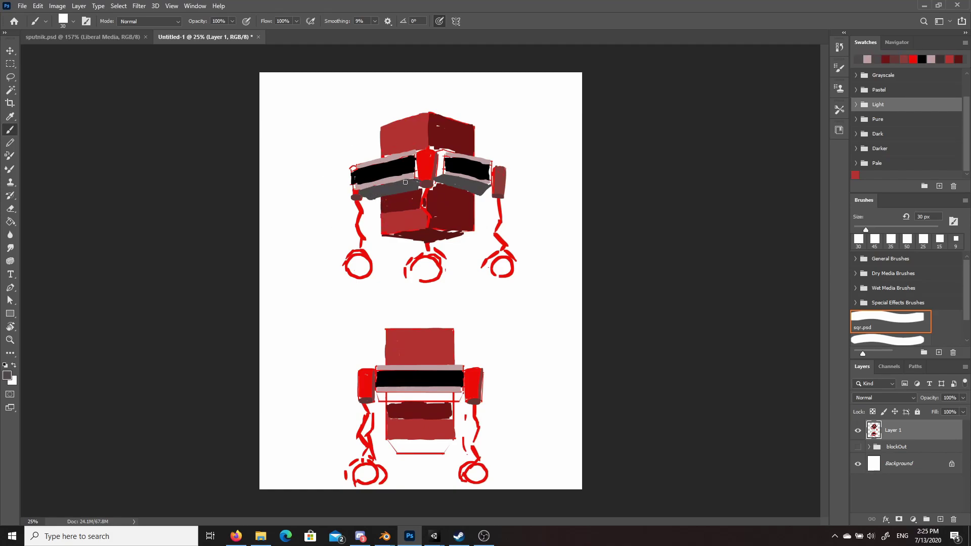
Step: Paint the dark grey underside strip below the lower figure's crossbar, keeping the blockOut group hidden
{"action": "mouse_move", "coordinate": [392, 395]}
{"action": "left_mouse_down"}
{"action": "mouse_move", "coordinate": [440, 395]}
{"action": "mouse_move", "coordinate": [385, 400]}
{"action": "mouse_move", "coordinate": [458, 398]}
{"action": "left_mouse_up"}
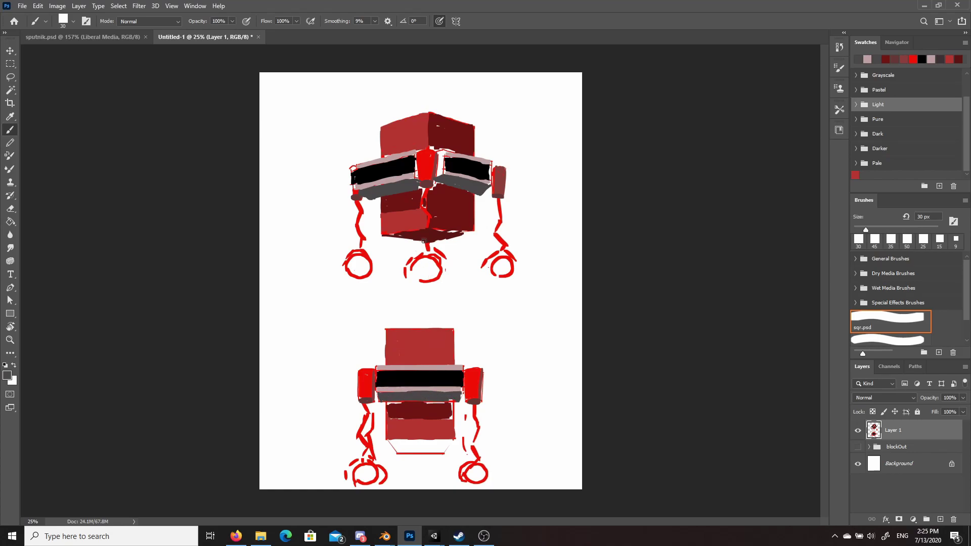
{"action": "left_click", "coordinate": [858, 447]}
{"action": "left_click", "coordinate": [858, 448]}
Step: Fill the gaps beside the central housing on the upper figure's right crossbar arm with sampled crossbar colours
{"action": "left_click", "coordinate": [440, 155], "text": "alt"}
{"action": "left_click", "coordinate": [439, 172], "text": "alt"}
{"action": "left_click", "coordinate": [458, 166], "text": "alt"}
{"action": "left_click", "coordinate": [446, 154], "text": "alt"}
{"action": "left_click", "coordinate": [451, 165], "text": "alt"}
{"action": "left_click_drag", "start_coordinate": [445, 160], "coordinate": [445, 172]}
{"action": "left_click", "coordinate": [450, 175], "text": "alt"}
{"action": "left_click", "coordinate": [440, 171], "text": "alt"}
Step: Clean up the outer left end of the upper figure's crossbar with sampled black and pale pink
{"action": "left_click", "coordinate": [352, 171], "text": "alt"}
{"action": "left_click", "coordinate": [360, 188], "text": "alt"}
{"action": "mouse_move", "coordinate": [361, 188]}
{"action": "left_mouse_down"}
{"action": "mouse_move", "coordinate": [353, 194]}
{"action": "mouse_move", "coordinate": [351, 169]}
{"action": "left_mouse_up"}
{"action": "left_click", "coordinate": [358, 177], "text": "alt"}
{"action": "left_click", "coordinate": [361, 167], "text": "alt"}
{"action": "left_click", "coordinate": [460, 142], "text": "alt"}
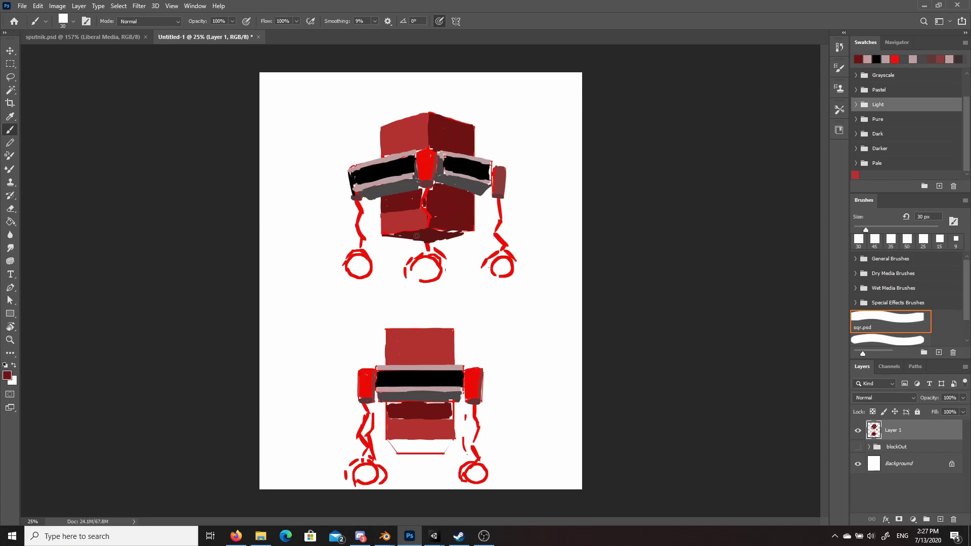
Step: Draw pale pink caps over the lower figure's leg housings and thin jointed antennas rising from them
{"action": "left_click", "coordinate": [420, 384], "text": "alt"}
{"action": "left_click", "coordinate": [403, 389], "text": "alt"}
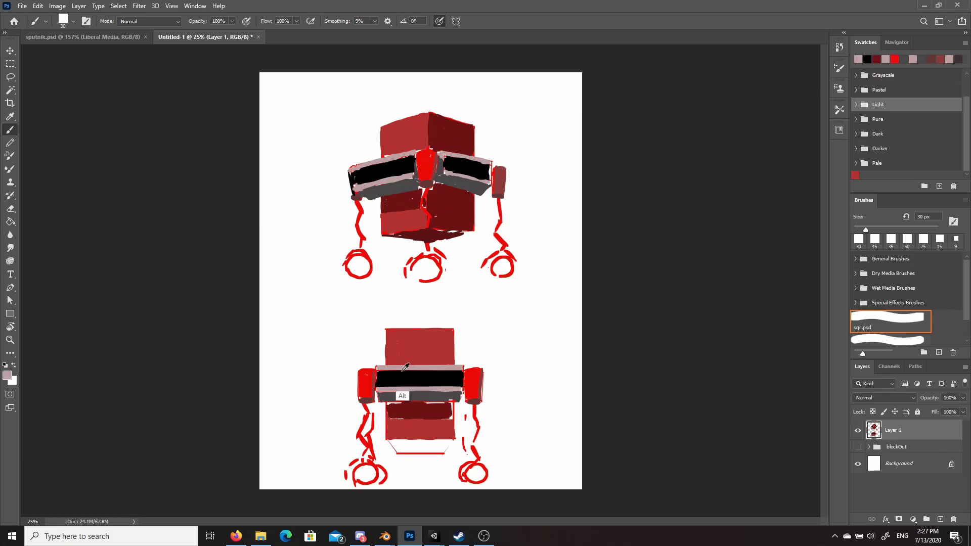
{"action": "left_click_drag", "start_coordinate": [352, 373], "coordinate": [372, 374]}
{"action": "key", "text": "ctrl+z"}
{"action": "key", "text": "ctrl+z"}
{"action": "left_click_drag", "start_coordinate": [353, 370], "coordinate": [369, 363]}
{"action": "left_click_drag", "start_coordinate": [363, 361], "coordinate": [368, 343]}
{"action": "left_click_drag", "start_coordinate": [369, 344], "coordinate": [359, 335]}
{"action": "left_click_drag", "start_coordinate": [474, 363], "coordinate": [479, 344]}
{"action": "mouse_move", "coordinate": [478, 344]}
{"action": "left_mouse_down"}
{"action": "mouse_move", "coordinate": [476, 335]}
{"action": "mouse_move", "coordinate": [486, 347]}
{"action": "left_mouse_up"}
{"action": "left_click_drag", "start_coordinate": [369, 359], "coordinate": [374, 346]}
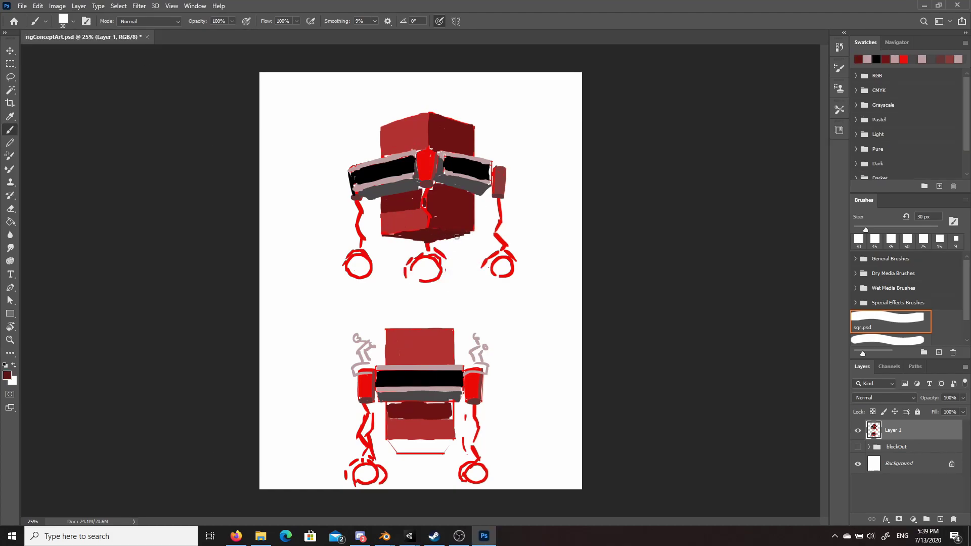
Step: Paint pale pink caps over the upper figure's central and right leg housings
{"action": "left_click", "coordinate": [357, 375], "text": "alt"}
{"action": "mouse_move", "coordinate": [494, 169]}
{"action": "left_mouse_down"}
{"action": "mouse_move", "coordinate": [508, 169]}
{"action": "mouse_move", "coordinate": [492, 161]}
{"action": "mouse_move", "coordinate": [510, 173]}
{"action": "mouse_move", "coordinate": [493, 166]}
{"action": "left_mouse_up"}
{"action": "key", "text": "ctrl+z"}
{"action": "left_click_drag", "start_coordinate": [414, 151], "coordinate": [434, 151]}
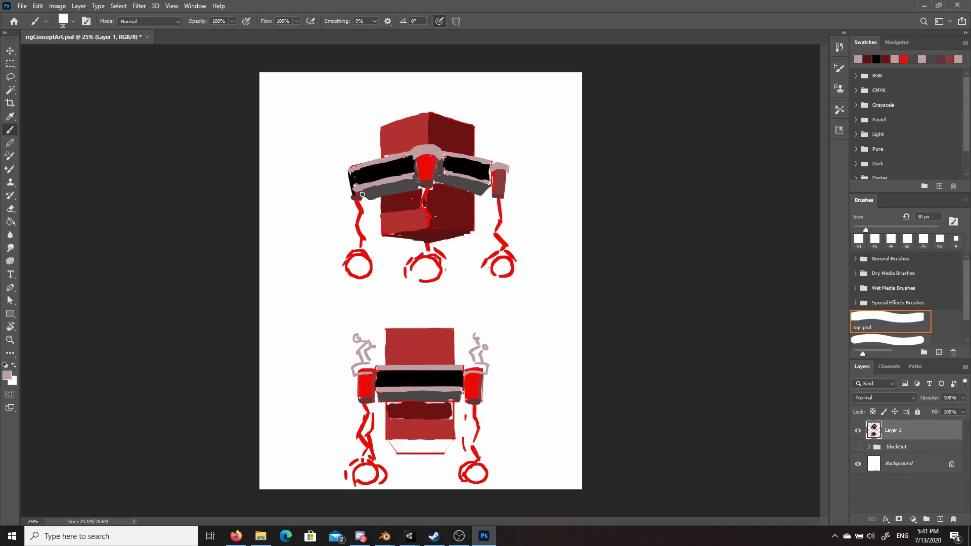
Step: Choose a mid grey and shade beneath the cap of the upper figure's central housing with a 20 px brush
{"action": "left_click", "coordinate": [7, 377]}
{"action": "left_click", "coordinate": [542, 277]}
{"action": "left_click", "coordinate": [761, 216]}
{"action": "key", "text": "bracketleft"}
{"action": "key", "text": "bracketleft"}
{"action": "left_click_drag", "start_coordinate": [415, 157], "coordinate": [439, 164]}
Step: Touch up the lower pale pink strip on the upper figure's left crossbar arm
{"action": "left_click", "coordinate": [356, 186], "text": "alt"}
{"action": "left_click", "coordinate": [370, 197], "text": "alt"}
{"action": "left_click", "coordinate": [369, 187], "text": "alt"}
{"action": "left_click_drag", "start_coordinate": [369, 186], "coordinate": [388, 183]}
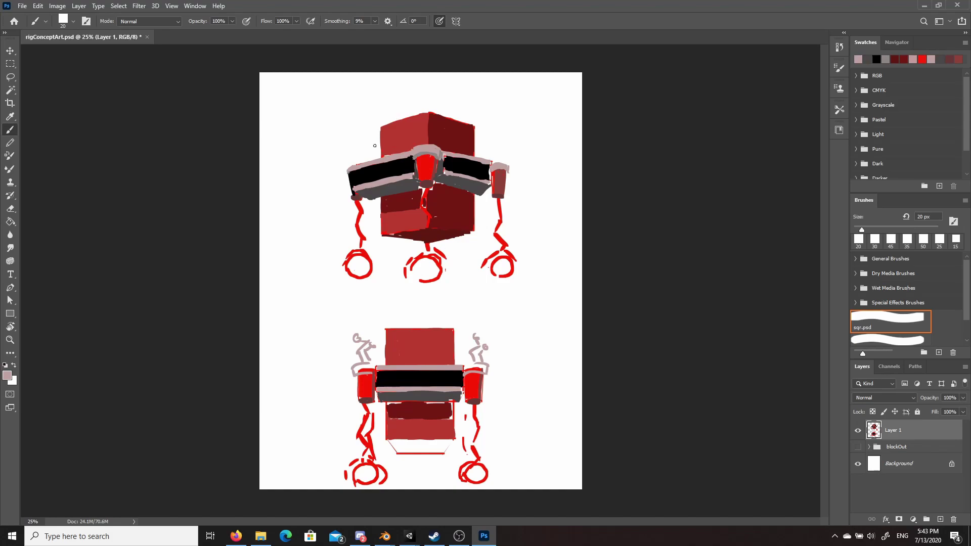
Step: Sample the upper body's darkest red and fill the tapered underside of the lower figure's body with a 35 px brush
{"action": "left_click", "coordinate": [431, 237], "text": "alt"}
{"action": "key", "text": "bracketright"}
{"action": "key", "text": "bracketright"}
{"action": "key", "text": "bracketright"}
{"action": "mouse_move", "coordinate": [417, 453]}
{"action": "left_mouse_down"}
{"action": "mouse_move", "coordinate": [433, 447]}
{"action": "mouse_move", "coordinate": [400, 442]}
{"action": "mouse_move", "coordinate": [448, 443]}
{"action": "mouse_move", "coordinate": [392, 451]}
{"action": "left_mouse_up"}
Step: Clean up the lower figure's dark red shadow band and the grey and pale pink crossbar strips above it
{"action": "left_click", "coordinate": [438, 410], "text": "alt"}
{"action": "mouse_move", "coordinate": [437, 406]}
{"action": "left_mouse_down"}
{"action": "mouse_move", "coordinate": [421, 405]}
{"action": "mouse_move", "coordinate": [450, 415]}
{"action": "left_mouse_up"}
{"action": "mouse_move", "coordinate": [390, 406]}
{"action": "left_mouse_down"}
{"action": "mouse_move", "coordinate": [411, 405]}
{"action": "mouse_move", "coordinate": [396, 397]}
{"action": "left_mouse_up"}
{"action": "left_click", "coordinate": [431, 395], "text": "alt"}
{"action": "mouse_move", "coordinate": [443, 400]}
{"action": "left_mouse_down"}
{"action": "mouse_move", "coordinate": [452, 400]}
{"action": "mouse_move", "coordinate": [389, 400]}
{"action": "left_mouse_up"}
{"action": "left_click", "coordinate": [394, 390], "text": "alt"}
{"action": "left_click_drag", "start_coordinate": [455, 391], "coordinate": [459, 393]}
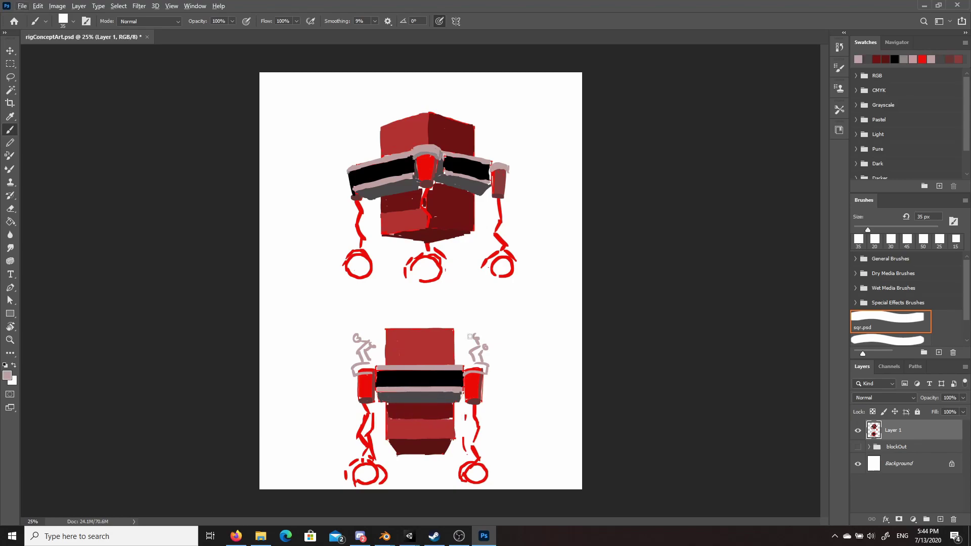
Step: Draw pale pink jointed antennas with bright red tips above the upper figure's three leg housings
{"action": "left_click_drag", "start_coordinate": [351, 160], "coordinate": [354, 146]}
{"action": "key", "text": "bracketleft"}
{"action": "left_click_drag", "start_coordinate": [497, 161], "coordinate": [493, 155]}
{"action": "left_click", "coordinate": [424, 206], "text": "alt"}
{"action": "left_click_drag", "start_coordinate": [349, 141], "coordinate": [350, 143]}
{"action": "left_click_drag", "start_coordinate": [428, 125], "coordinate": [429, 127]}
{"action": "left_click_drag", "start_coordinate": [499, 146], "coordinate": [502, 146]}
Step: Touch up the upper figure's lower body around the middle leg with the sampled body reds
{"action": "left_click", "coordinate": [404, 202], "text": "alt"}
{"action": "key", "text": "bracketright"}
{"action": "key", "text": "bracketright"}
{"action": "key", "text": "bracketright"}
{"action": "left_click", "coordinate": [407, 228], "text": "alt"}
{"action": "left_click", "coordinate": [443, 222], "text": "alt"}
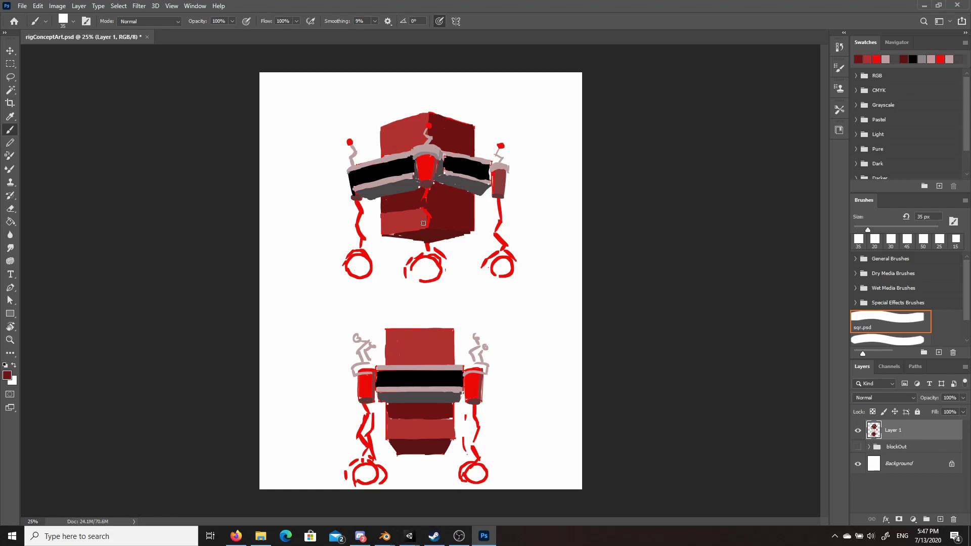
Step: Fill all five wheels with sampled bright red and paint bright red tips on the lower figure's side antennas
{"action": "left_click", "coordinate": [426, 193], "text": "alt"}
{"action": "left_click_drag", "start_coordinate": [351, 262], "coordinate": [360, 265]}
{"action": "left_click_drag", "start_coordinate": [418, 263], "coordinate": [426, 269]}
{"action": "left_click_drag", "start_coordinate": [498, 264], "coordinate": [506, 272]}
{"action": "mouse_move", "coordinate": [362, 469]}
{"action": "left_mouse_down"}
{"action": "mouse_move", "coordinate": [368, 475]}
{"action": "mouse_move", "coordinate": [356, 476]}
{"action": "left_mouse_up"}
{"action": "left_click_drag", "start_coordinate": [472, 469], "coordinate": [485, 475]}
{"action": "left_click_drag", "start_coordinate": [476, 338], "coordinate": [476, 337]}
{"action": "left_click_drag", "start_coordinate": [485, 348], "coordinate": [488, 347]}
Step: Paint the caps on the lower figure's two leg housings pale pink with a grey lower band
{"action": "left_click", "coordinate": [429, 150], "text": "alt"}
{"action": "left_click_drag", "start_coordinate": [356, 370], "coordinate": [373, 370]}
{"action": "left_click_drag", "start_coordinate": [465, 368], "coordinate": [479, 369]}
{"action": "left_click", "coordinate": [428, 153], "text": "alt"}
{"action": "left_click_drag", "start_coordinate": [354, 373], "coordinate": [374, 373]}
{"action": "left_click_drag", "start_coordinate": [465, 374], "coordinate": [485, 374]}
{"action": "left_click", "coordinate": [485, 368], "text": "alt"}
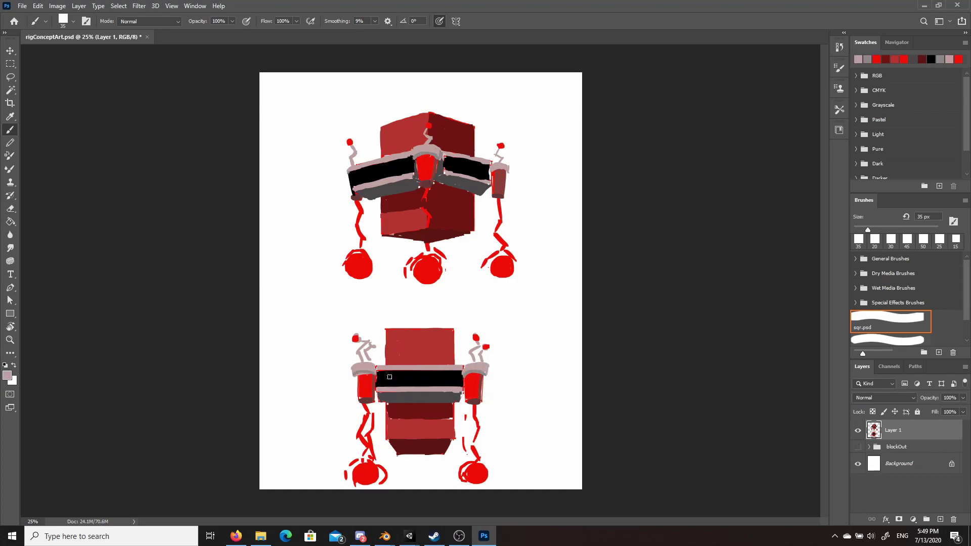
Step: Paint a straight pale pink band across the middle of each of the five wheels with a 45 px brush
{"action": "left_click_drag", "start_coordinate": [349, 474], "coordinate": [387, 474]}
{"action": "left_click_drag", "start_coordinate": [457, 474], "coordinate": [489, 475]}
{"action": "left_click_drag", "start_coordinate": [341, 266], "coordinate": [373, 266]}
{"action": "left_click_drag", "start_coordinate": [404, 269], "coordinate": [518, 270]}
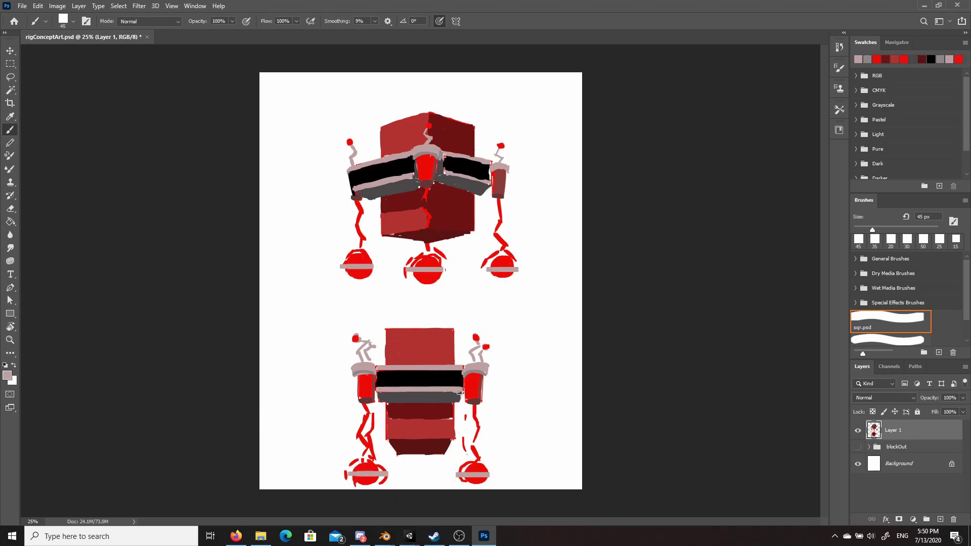
Step: Outline a pale pink bumper across the lower figure's lower body with a 25 px brush
{"action": "key", "text": "bracketleft"}
{"action": "key", "text": "bracketleft"}
{"action": "key", "text": "bracketleft"}
{"action": "key", "text": "bracketleft"}
{"action": "mouse_move", "coordinate": [381, 438]}
{"action": "left_mouse_down"}
{"action": "mouse_move", "coordinate": [393, 410]}
{"action": "mouse_move", "coordinate": [441, 409]}
{"action": "mouse_move", "coordinate": [455, 445]}
{"action": "left_mouse_up"}
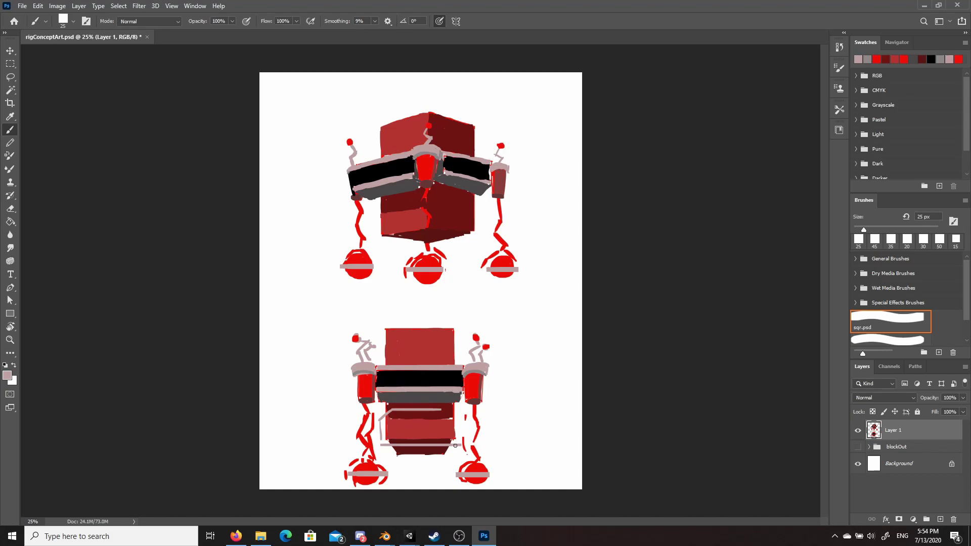
{"action": "left_click_drag", "start_coordinate": [266, 301], "coordinate": [583, 301]}
{"action": "left_click_drag", "start_coordinate": [268, 310], "coordinate": [310, 308]}
{"action": "key", "text": "ctrl+z"}
{"action": "key", "text": "ctrl+z"}
Step: Finish the bumper outline on the lower figure and fill it pale pink with a 60 px brush
{"action": "left_click_drag", "start_coordinate": [441, 409], "coordinate": [446, 420]}
{"action": "mouse_move", "coordinate": [384, 434]}
{"action": "left_mouse_down"}
{"action": "mouse_move", "coordinate": [392, 417]}
{"action": "mouse_move", "coordinate": [411, 427]}
{"action": "mouse_move", "coordinate": [387, 441]}
{"action": "mouse_move", "coordinate": [390, 426]}
{"action": "mouse_move", "coordinate": [384, 441]}
{"action": "mouse_move", "coordinate": [455, 440]}
{"action": "left_mouse_up"}
{"action": "key", "text": "bracketright"}
{"action": "key", "text": "bracketright"}
{"action": "key", "text": "bracketright"}
{"action": "key", "text": "bracketright"}
{"action": "key", "text": "bracketright"}
{"action": "key", "text": "bracketright"}
{"action": "mouse_move", "coordinate": [404, 418]}
{"action": "left_mouse_down"}
{"action": "mouse_move", "coordinate": [450, 441]}
{"action": "mouse_move", "coordinate": [429, 417]}
{"action": "mouse_move", "coordinate": [453, 420]}
{"action": "mouse_move", "coordinate": [452, 436]}
{"action": "mouse_move", "coordinate": [426, 439]}
{"action": "mouse_move", "coordinate": [445, 421]}
{"action": "mouse_move", "coordinate": [385, 418]}
{"action": "mouse_move", "coordinate": [431, 413]}
{"action": "mouse_move", "coordinate": [448, 446]}
{"action": "mouse_move", "coordinate": [405, 460]}
{"action": "mouse_move", "coordinate": [414, 460]}
{"action": "mouse_move", "coordinate": [401, 459]}
{"action": "mouse_move", "coordinate": [427, 456]}
{"action": "mouse_move", "coordinate": [388, 451]}
{"action": "mouse_move", "coordinate": [453, 452]}
{"action": "left_mouse_up"}
Step: Shade the lower figure's bumper with a grey upper bevel and a dark grey underside, checking against the block-out
{"action": "left_click", "coordinate": [7, 376]}
{"action": "left_click", "coordinate": [544, 271]}
{"action": "left_click", "coordinate": [749, 215]}
{"action": "left_click", "coordinate": [876, 59]}
{"action": "left_click", "coordinate": [858, 430]}
{"action": "left_click", "coordinate": [858, 447]}
{"action": "left_click", "coordinate": [858, 430]}
{"action": "left_click", "coordinate": [858, 447]}
{"action": "left_click", "coordinate": [399, 431], "text": "alt"}
{"action": "left_click", "coordinate": [423, 414], "text": "alt"}
{"action": "left_click", "coordinate": [397, 191], "text": "alt"}
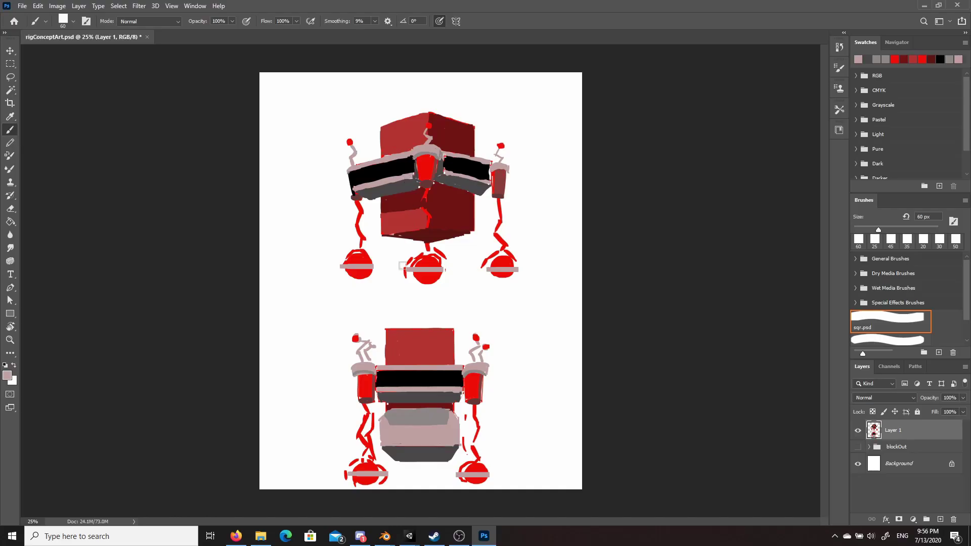
Step: Paint a tapered pale pink panel on both figures' upper bodies and a jointed antenna above the lower figure's
{"action": "mouse_move", "coordinate": [419, 326]}
{"action": "left_mouse_down"}
{"action": "mouse_move", "coordinate": [407, 316]}
{"action": "mouse_move", "coordinate": [410, 293]}
{"action": "left_mouse_up"}
{"action": "mouse_move", "coordinate": [414, 331]}
{"action": "left_mouse_down"}
{"action": "mouse_move", "coordinate": [420, 352]}
{"action": "mouse_move", "coordinate": [431, 336]}
{"action": "mouse_move", "coordinate": [421, 352]}
{"action": "mouse_move", "coordinate": [425, 339]}
{"action": "mouse_move", "coordinate": [411, 352]}
{"action": "mouse_move", "coordinate": [406, 345]}
{"action": "mouse_move", "coordinate": [418, 330]}
{"action": "mouse_move", "coordinate": [428, 359]}
{"action": "mouse_move", "coordinate": [412, 357]}
{"action": "mouse_move", "coordinate": [437, 357]}
{"action": "left_mouse_up"}
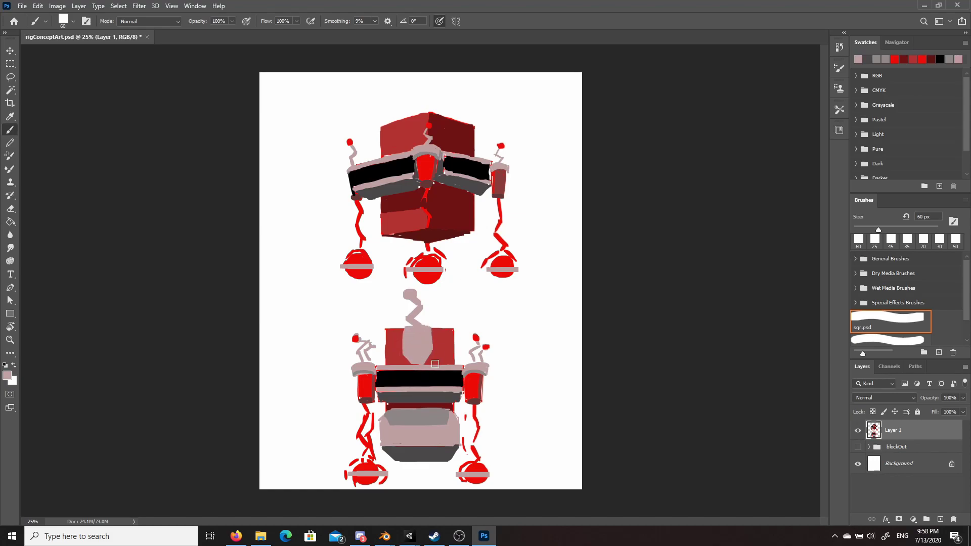
{"action": "key", "text": "bracketleft"}
{"action": "mouse_move", "coordinate": [396, 140]}
{"action": "left_mouse_down"}
{"action": "mouse_move", "coordinate": [408, 112]}
{"action": "mouse_move", "coordinate": [403, 147]}
{"action": "mouse_move", "coordinate": [391, 121]}
{"action": "mouse_move", "coordinate": [393, 146]}
{"action": "left_mouse_up"}
{"action": "key", "text": "ctrl+z"}
{"action": "mouse_move", "coordinate": [409, 113]}
{"action": "left_mouse_down"}
{"action": "mouse_move", "coordinate": [412, 137]}
{"action": "mouse_move", "coordinate": [448, 130]}
{"action": "left_mouse_up"}
{"action": "key", "text": "ctrl+z"}
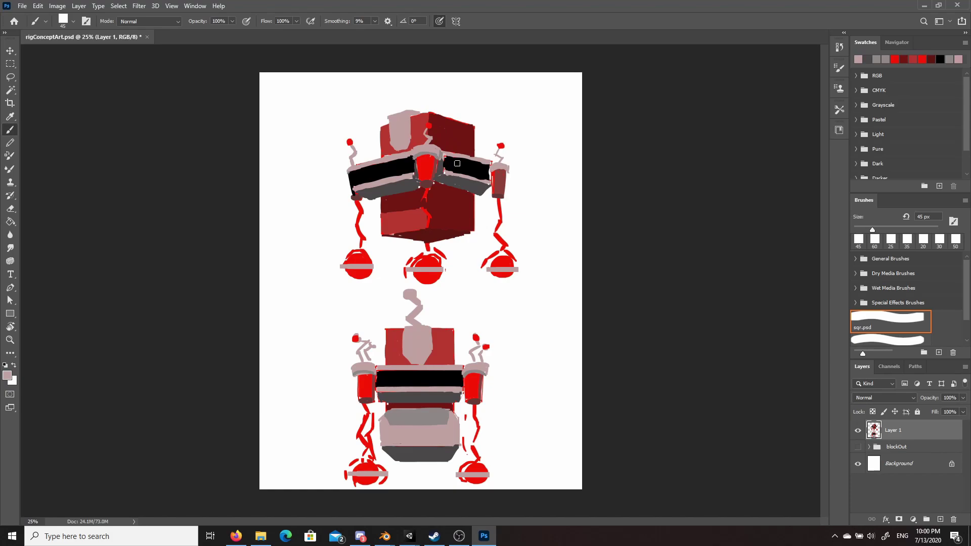
{"action": "left_click_drag", "start_coordinate": [449, 117], "coordinate": [447, 130]}
{"action": "key", "text": "ctrl+z"}
{"action": "left_click", "coordinate": [879, 59]}
{"action": "key", "text": "ctrl+z"}
Step: Choose a very dark grey and repaint the strips framing the black band on the upper figure's right crossbar arm
{"action": "left_click", "coordinate": [858, 448]}
{"action": "left_click", "coordinate": [859, 430]}
{"action": "left_click", "coordinate": [858, 431]}
{"action": "left_click", "coordinate": [392, 161], "text": "alt"}
{"action": "left_click", "coordinate": [858, 431]}
{"action": "left_click", "coordinate": [858, 430]}
{"action": "left_click", "coordinate": [484, 227], "text": "alt"}
{"action": "left_click", "coordinate": [7, 375]}
{"action": "left_click", "coordinate": [535, 323]}
{"action": "left_click", "coordinate": [761, 214]}
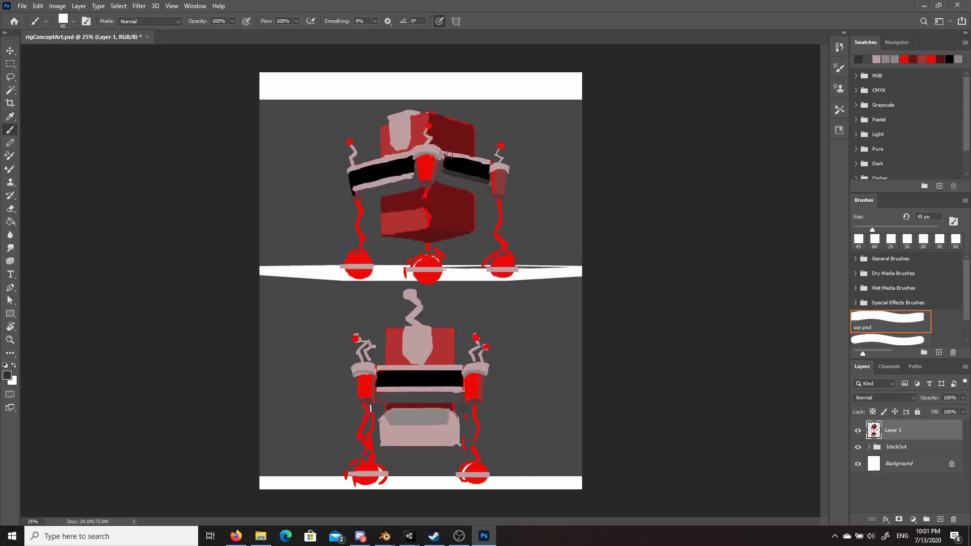
Step: Repaint the upper figure's right antenna and housing cap dark grey and add a dark grey panel on the right body face
{"action": "left_click", "coordinate": [858, 430]}
{"action": "left_click", "coordinate": [858, 430]}
{"action": "left_click_drag", "start_coordinate": [498, 147], "coordinate": [502, 163]}
{"action": "left_click", "coordinate": [857, 447]}
{"action": "left_click", "coordinate": [502, 165]}
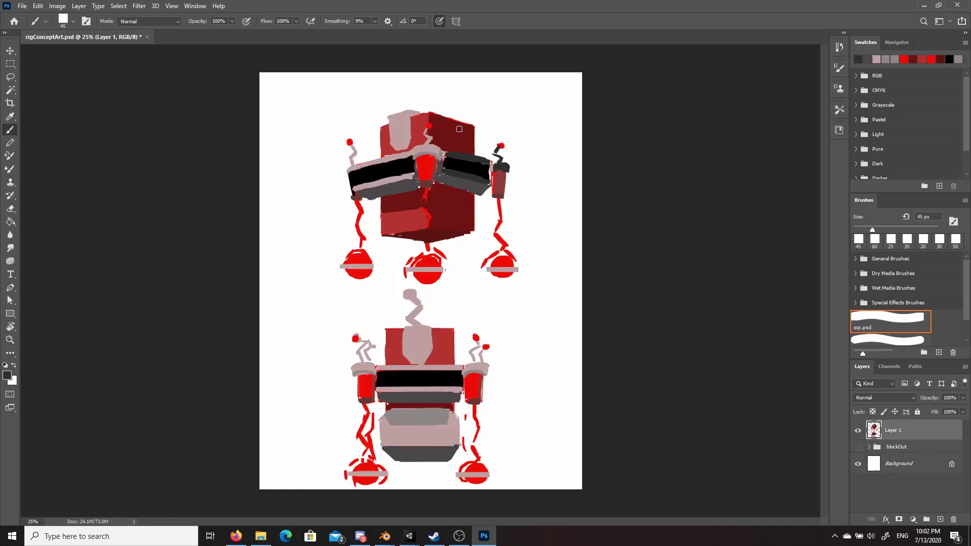
{"action": "mouse_move", "coordinate": [447, 136]}
{"action": "left_mouse_down"}
{"action": "mouse_move", "coordinate": [461, 119]}
{"action": "mouse_move", "coordinate": [461, 137]}
{"action": "mouse_move", "coordinate": [444, 112]}
{"action": "left_mouse_up"}
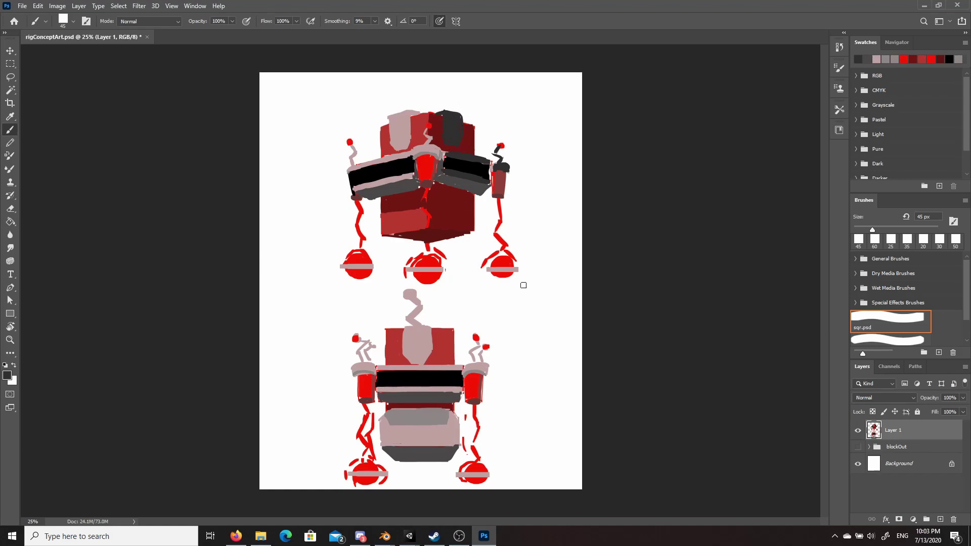
Step: Paint a pale pink jointed antenna with a bright red tip on top of the upper figure's body
{"action": "left_click", "coordinate": [419, 299], "text": "alt"}
{"action": "left_click_drag", "start_coordinate": [426, 110], "coordinate": [420, 81]}
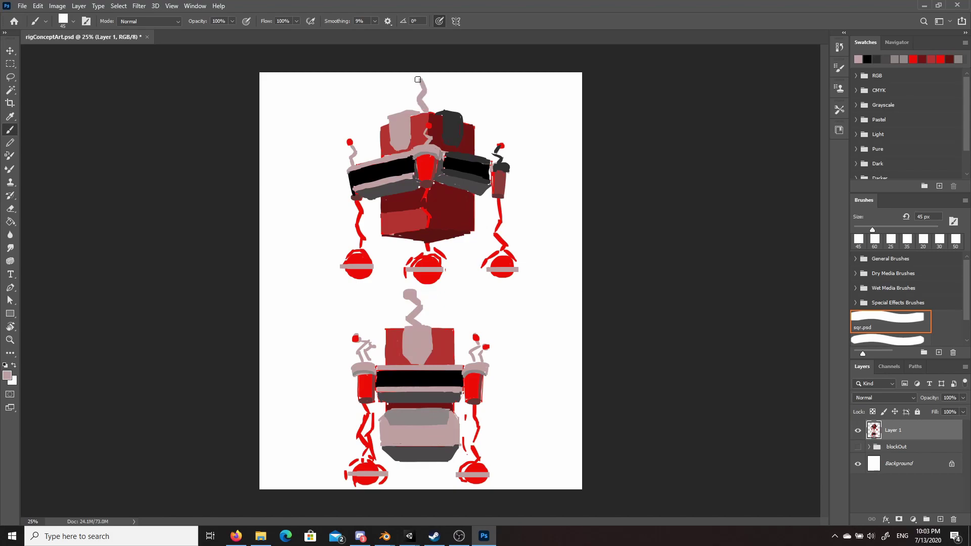
{"action": "left_click", "coordinate": [425, 185], "text": "alt"}
{"action": "left_click", "coordinate": [417, 76]}
Step: Paint black windows inside both figures' pale pink panels and shade the side of the upper figure's panel dark grey
{"action": "left_click", "coordinate": [460, 121], "text": "alt"}
{"action": "left_click", "coordinate": [411, 376], "text": "alt"}
{"action": "mouse_move", "coordinate": [411, 334]}
{"action": "left_mouse_down"}
{"action": "mouse_move", "coordinate": [407, 349]}
{"action": "mouse_move", "coordinate": [425, 345]}
{"action": "left_mouse_up"}
{"action": "left_click_drag", "start_coordinate": [392, 124], "coordinate": [393, 137]}
{"action": "mouse_move", "coordinate": [394, 123]}
{"action": "left_mouse_down"}
{"action": "mouse_move", "coordinate": [408, 133]}
{"action": "mouse_move", "coordinate": [420, 113]}
{"action": "left_mouse_up"}
{"action": "left_click", "coordinate": [405, 189], "text": "alt"}
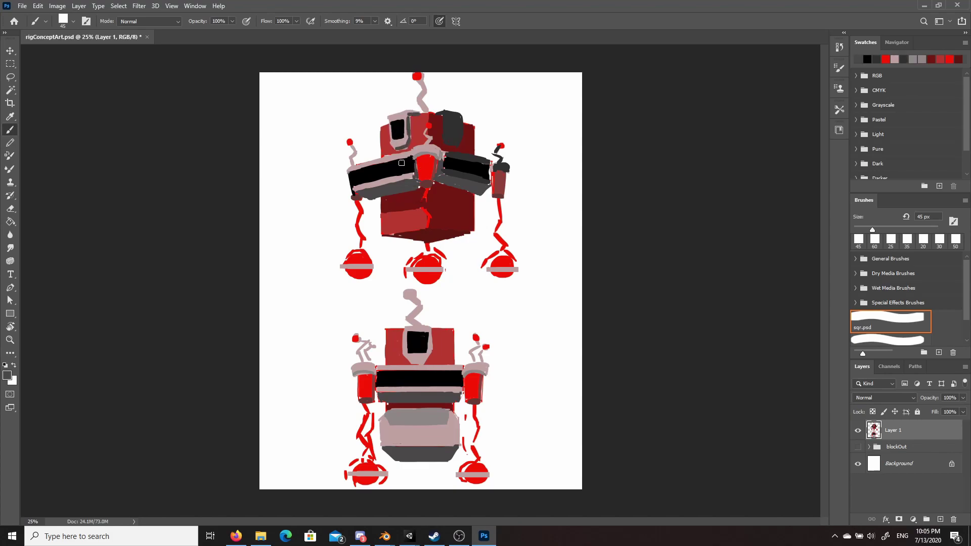
{"action": "left_click", "coordinate": [407, 440], "text": "alt"}
{"action": "mouse_move", "coordinate": [377, 218]}
{"action": "left_mouse_down"}
{"action": "mouse_move", "coordinate": [377, 236]}
{"action": "mouse_move", "coordinate": [400, 243]}
{"action": "mouse_move", "coordinate": [435, 247]}
{"action": "mouse_move", "coordinate": [471, 236]}
{"action": "left_mouse_up"}
{"action": "key", "text": "ctrl+z"}
{"action": "key", "text": "ctrl+z"}
{"action": "key", "text": "ctrl+z"}
{"action": "left_click_drag", "start_coordinate": [377, 237], "coordinate": [433, 246]}
{"action": "key", "text": "ctrl+z"}
{"action": "left_click_drag", "start_coordinate": [432, 245], "coordinate": [472, 234]}
{"action": "key", "text": "ctrl+z"}
Step: Paint the left face of the upper figure's bumper pale pink over the lower body
{"action": "left_click_drag", "start_coordinate": [383, 237], "coordinate": [429, 230]}
{"action": "left_click_drag", "start_coordinate": [427, 229], "coordinate": [422, 208]}
{"action": "left_click_drag", "start_coordinate": [428, 214], "coordinate": [438, 208]}
{"action": "key", "text": "e"}
{"action": "mouse_move", "coordinate": [377, 218]}
{"action": "left_mouse_down"}
{"action": "mouse_move", "coordinate": [377, 234]}
{"action": "mouse_move", "coordinate": [382, 212]}
{"action": "mouse_move", "coordinate": [466, 204]}
{"action": "mouse_move", "coordinate": [473, 230]}
{"action": "mouse_move", "coordinate": [429, 217]}
{"action": "mouse_move", "coordinate": [463, 210]}
{"action": "mouse_move", "coordinate": [387, 225]}
{"action": "mouse_move", "coordinate": [393, 209]}
{"action": "mouse_move", "coordinate": [416, 211]}
{"action": "mouse_move", "coordinate": [384, 212]}
{"action": "mouse_move", "coordinate": [414, 205]}
{"action": "mouse_move", "coordinate": [397, 208]}
{"action": "mouse_move", "coordinate": [431, 231]}
{"action": "mouse_move", "coordinate": [465, 232]}
{"action": "mouse_move", "coordinate": [473, 219]}
{"action": "mouse_move", "coordinate": [455, 202]}
{"action": "mouse_move", "coordinate": [471, 209]}
{"action": "mouse_move", "coordinate": [435, 218]}
{"action": "mouse_move", "coordinate": [441, 212]}
{"action": "mouse_move", "coordinate": [405, 237]}
{"action": "mouse_move", "coordinate": [450, 241]}
{"action": "mouse_move", "coordinate": [389, 239]}
{"action": "mouse_move", "coordinate": [466, 233]}
{"action": "mouse_move", "coordinate": [453, 243]}
{"action": "left_mouse_up"}
{"action": "key", "text": "ctrl+z"}
{"action": "key", "text": "ctrl+z"}
Step: Shade the upper figure's bumper with a very dark grey right face, a dark grey underside and a grey upper-left bevel
{"action": "left_click", "coordinate": [428, 446], "text": "alt"}
{"action": "left_click", "coordinate": [468, 159], "text": "alt"}
{"action": "left_click", "coordinate": [414, 453], "text": "alt"}
{"action": "left_click", "coordinate": [402, 203], "text": "alt"}
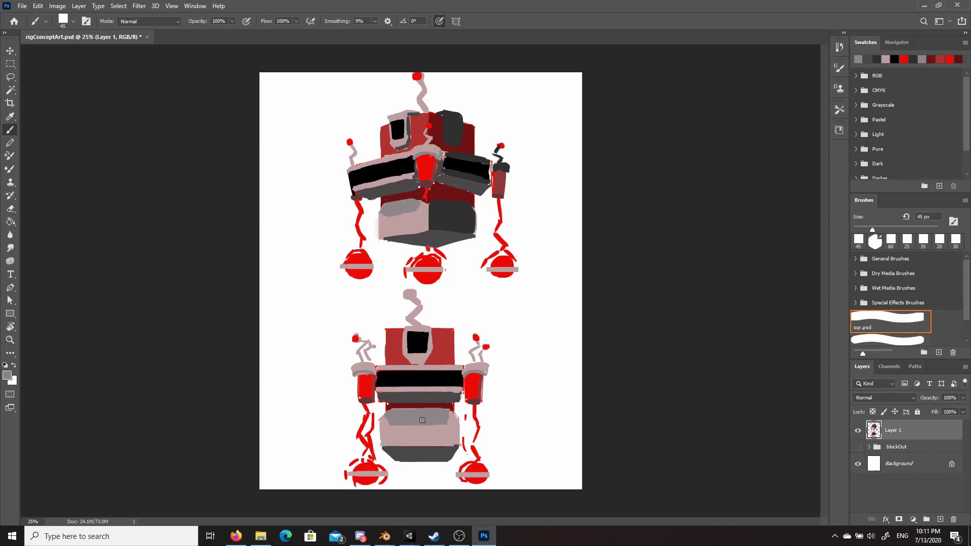
Step: Paint the lower figure's tall antenna tip bright red and a black window in the upper figure's dark grey panel
{"action": "left_click", "coordinate": [473, 381], "text": "alt"}
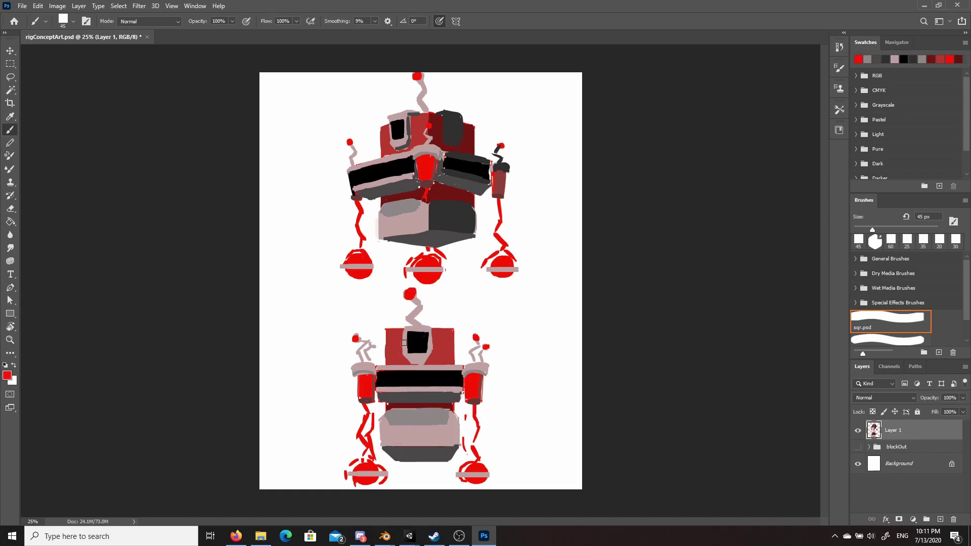
{"action": "left_click", "coordinate": [448, 147], "text": "alt"}
{"action": "left_click", "coordinate": [468, 146], "text": "alt"}
{"action": "left_click_drag", "start_coordinate": [450, 123], "coordinate": [458, 135]}
{"action": "left_click", "coordinate": [449, 141], "text": "alt"}
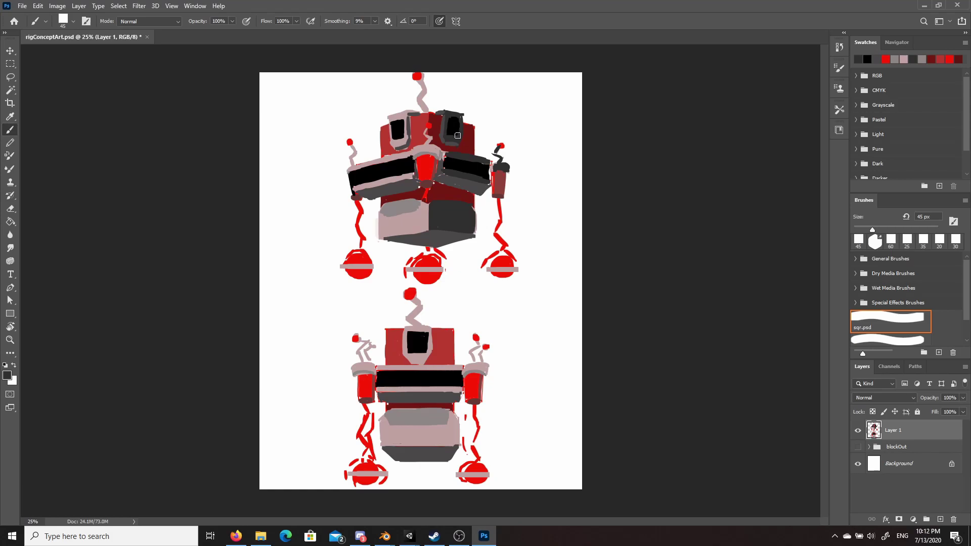
{"action": "left_click", "coordinate": [345, 271]}
{"action": "left_click", "coordinate": [367, 272], "text": "shift"}
{"action": "key", "text": "ctrl+z"}
Step: Add dark grey shadow lines beneath the pale pink bands on the upper figure's wheels with a 25 px brush
{"action": "key", "text": "bracketleft"}
{"action": "key", "text": "bracketleft"}
{"action": "key", "text": "bracketleft"}
{"action": "key", "text": "bracketleft"}
{"action": "left_click_drag", "start_coordinate": [342, 270], "coordinate": [441, 274]}
{"action": "left_click_drag", "start_coordinate": [488, 272], "coordinate": [520, 272]}
{"action": "key", "text": "ctrl+z"}
Step: Clean up the edges of the upper figure's middle and right wheels and add light pink highlights to the wheels
{"action": "left_click", "coordinate": [418, 281], "text": "alt"}
{"action": "mouse_move", "coordinate": [405, 269]}
{"action": "left_mouse_down"}
{"action": "mouse_move", "coordinate": [406, 278]}
{"action": "mouse_move", "coordinate": [407, 269]}
{"action": "left_mouse_up"}
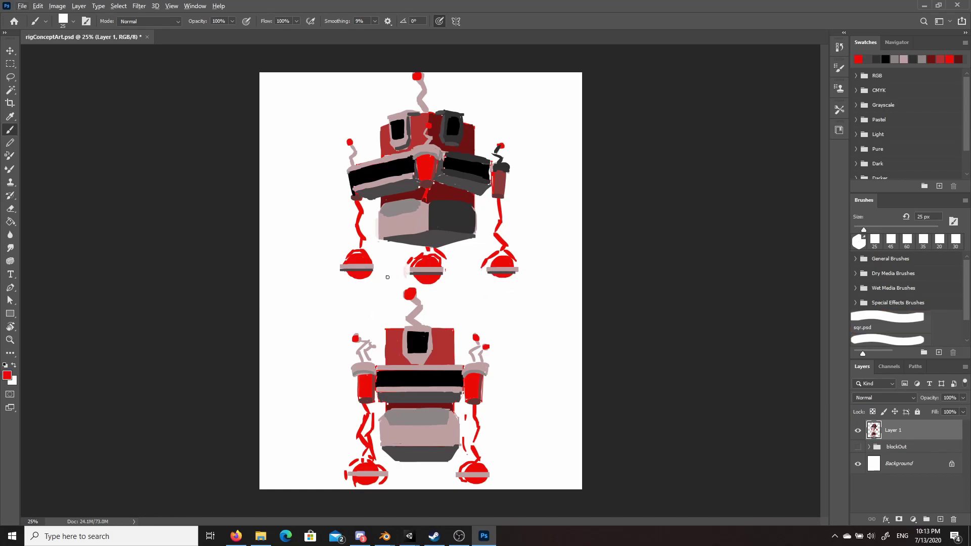
{"action": "left_click_drag", "start_coordinate": [501, 277], "coordinate": [510, 277]}
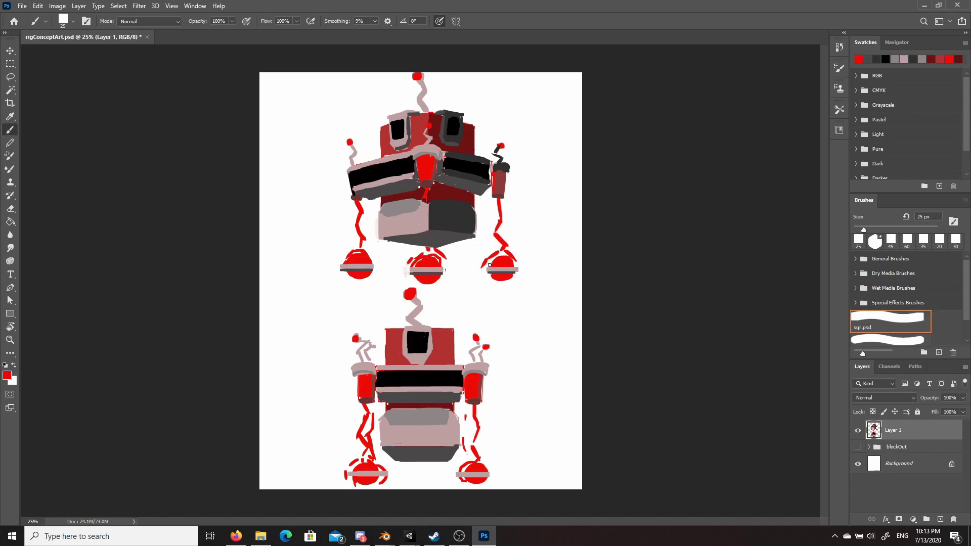
{"action": "left_click", "coordinate": [358, 342], "text": "alt"}
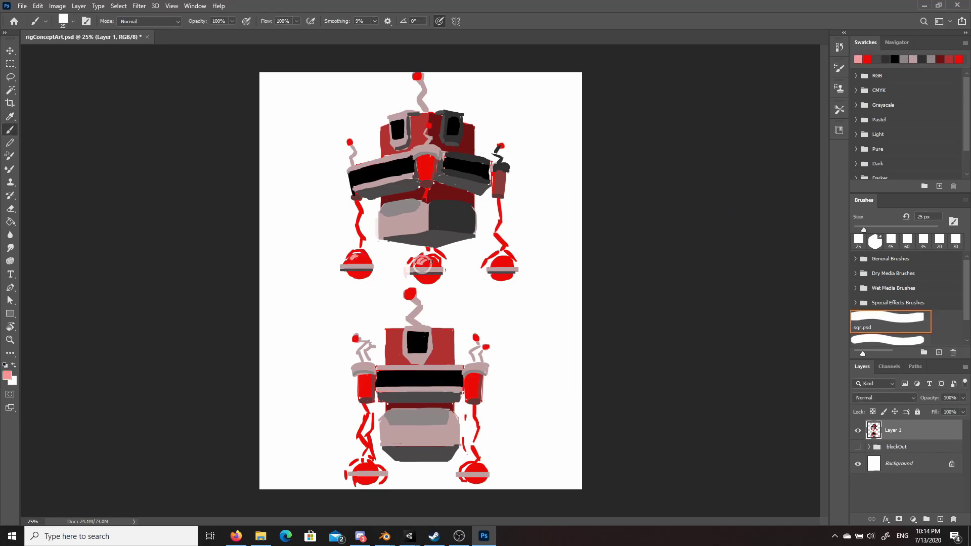
Step: Sample a muted dark red and shade the lower half of all five wheels below their bands
{"action": "left_click", "coordinate": [438, 189], "text": "alt"}
{"action": "left_click_drag", "start_coordinate": [438, 280], "coordinate": [426, 283]}
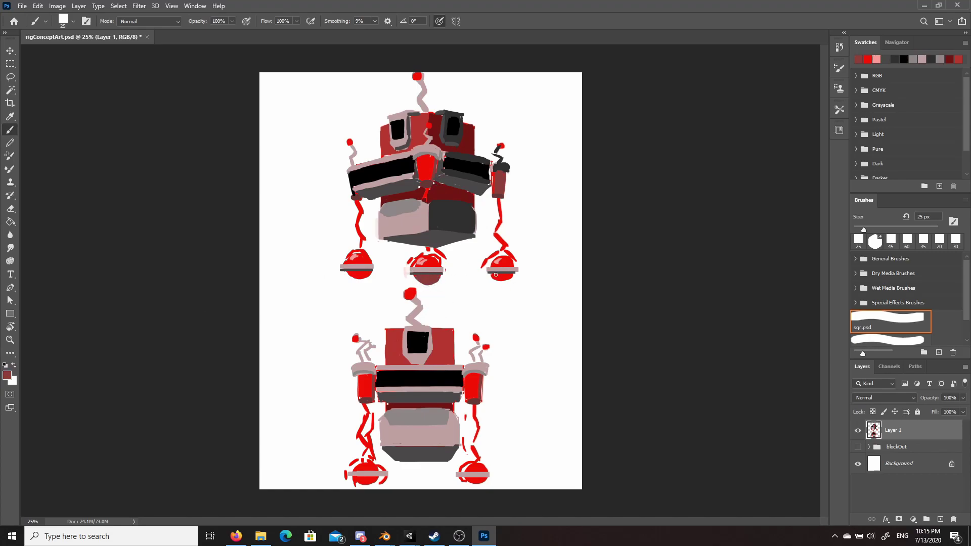
{"action": "mouse_move", "coordinate": [497, 275]}
{"action": "left_mouse_down"}
{"action": "mouse_move", "coordinate": [509, 277]}
{"action": "mouse_move", "coordinate": [495, 281]}
{"action": "left_mouse_up"}
{"action": "left_click_drag", "start_coordinate": [359, 272], "coordinate": [349, 271]}
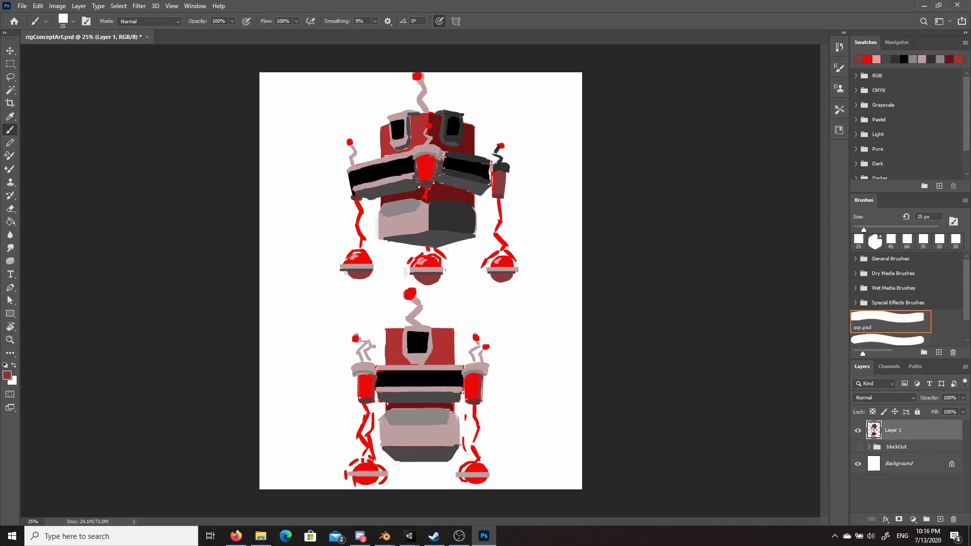
{"action": "left_click_drag", "start_coordinate": [480, 479], "coordinate": [486, 479]}
{"action": "mouse_move", "coordinate": [357, 479]}
{"action": "left_mouse_down"}
{"action": "mouse_move", "coordinate": [375, 480]}
{"action": "mouse_move", "coordinate": [362, 486]}
{"action": "left_mouse_up"}
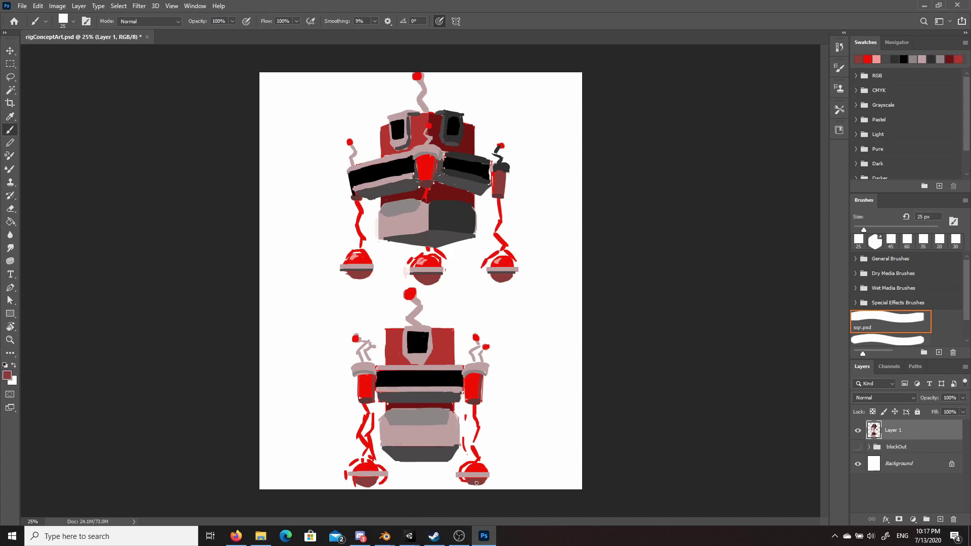
Step: Sample the pale pink and reshape the bands on all five wheels into wider, tapered rings
{"action": "left_click", "coordinate": [359, 273], "text": "alt"}
{"action": "left_click", "coordinate": [359, 266], "text": "alt"}
{"action": "left_click_drag", "start_coordinate": [347, 265], "coordinate": [339, 269]}
{"action": "left_click_drag", "start_coordinate": [371, 265], "coordinate": [450, 274]}
{"action": "left_click_drag", "start_coordinate": [484, 271], "coordinate": [520, 271]}
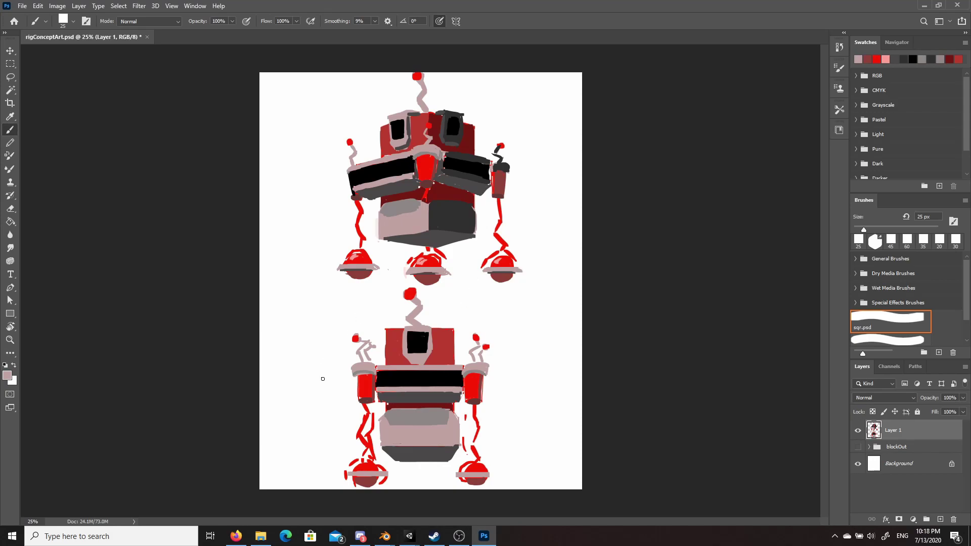
{"action": "left_click_drag", "start_coordinate": [349, 473], "coordinate": [386, 474]}
{"action": "left_click_drag", "start_coordinate": [455, 476], "coordinate": [478, 464]}
Step: Add light pink highlights and dark grey shadow lines beneath the bands on the lower figure's two wheels
{"action": "left_click", "coordinate": [499, 260], "text": "alt"}
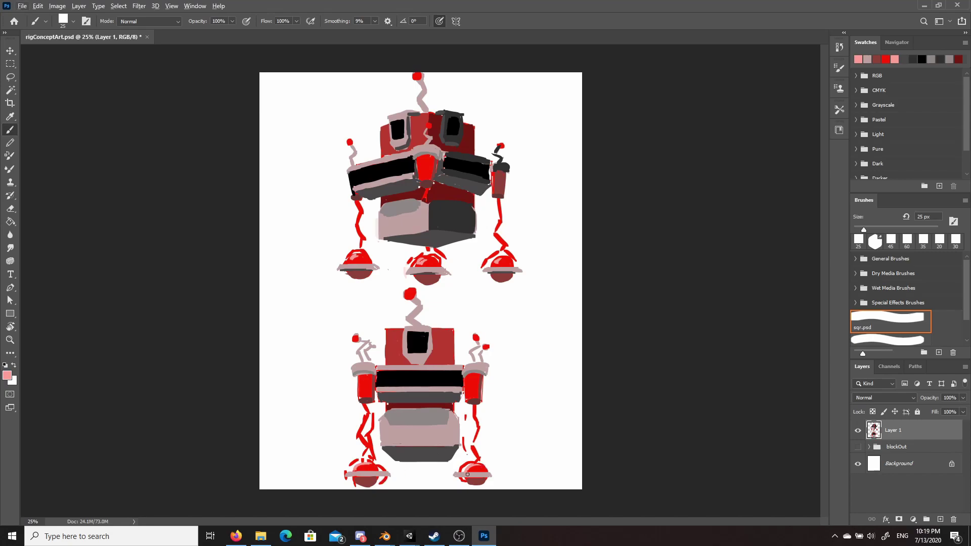
{"action": "left_click", "coordinate": [502, 299], "text": "alt"}
{"action": "left_click", "coordinate": [460, 476]}
{"action": "left_click", "coordinate": [488, 478], "text": "shift"}
{"action": "left_click", "coordinate": [348, 478]}
{"action": "left_click", "coordinate": [381, 477], "text": "shift"}
{"action": "left_click", "coordinate": [346, 477]}
{"action": "left_click", "coordinate": [374, 477], "text": "shift"}
{"action": "left_click_drag", "start_coordinate": [381, 473], "coordinate": [388, 475]}
Step: Touch up the dome of the upper figure's middle wheel in red and edge its band with sampled light pink
{"action": "left_click", "coordinate": [423, 262], "text": "alt"}
{"action": "left_click", "coordinate": [432, 261], "text": "alt"}
{"action": "left_click_drag", "start_coordinate": [436, 254], "coordinate": [443, 260]}
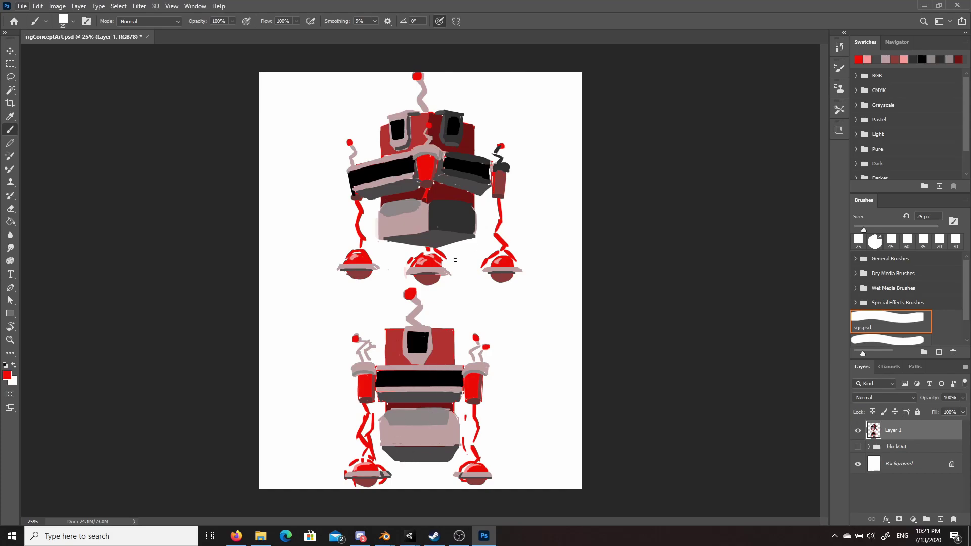
{"action": "left_click", "coordinate": [362, 267], "text": "alt"}
{"action": "left_click", "coordinate": [9, 376]}
{"action": "left_click", "coordinate": [761, 235]}
{"action": "left_click", "coordinate": [357, 258], "text": "alt"}
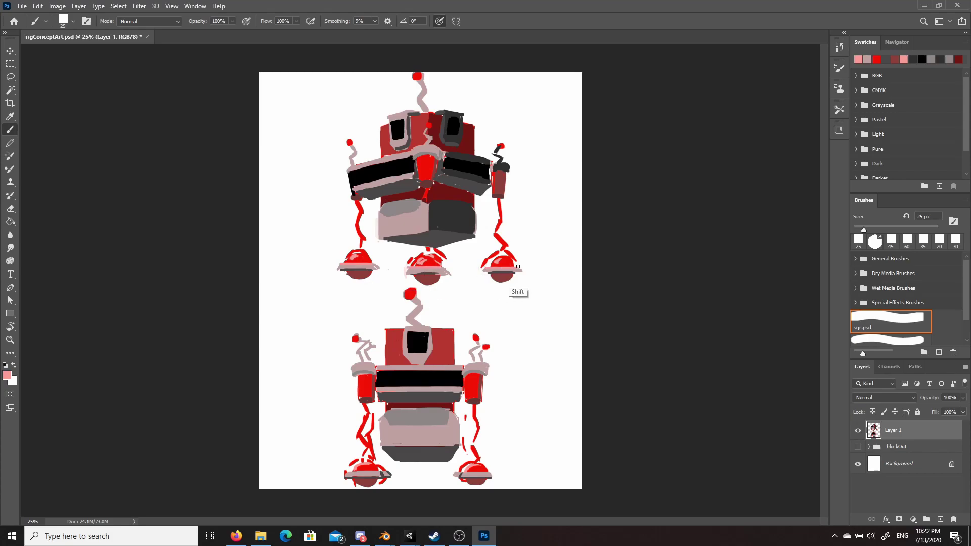
{"action": "left_click_drag", "start_coordinate": [407, 268], "coordinate": [406, 275]}
Step: Paint thin light pink highlight lines along the upper edges of both figures' bumpers with a 10 px brush
{"action": "left_click", "coordinate": [414, 362], "text": "alt"}
{"action": "left_click", "coordinate": [877, 59]}
{"action": "key", "text": "bracketleft"}
{"action": "key", "text": "bracketleft"}
{"action": "key", "text": "bracketleft"}
{"action": "left_click", "coordinate": [378, 364]}
{"action": "left_click", "coordinate": [463, 365], "text": "shift"}
{"action": "left_click_drag", "start_coordinate": [363, 164], "coordinate": [443, 150]}
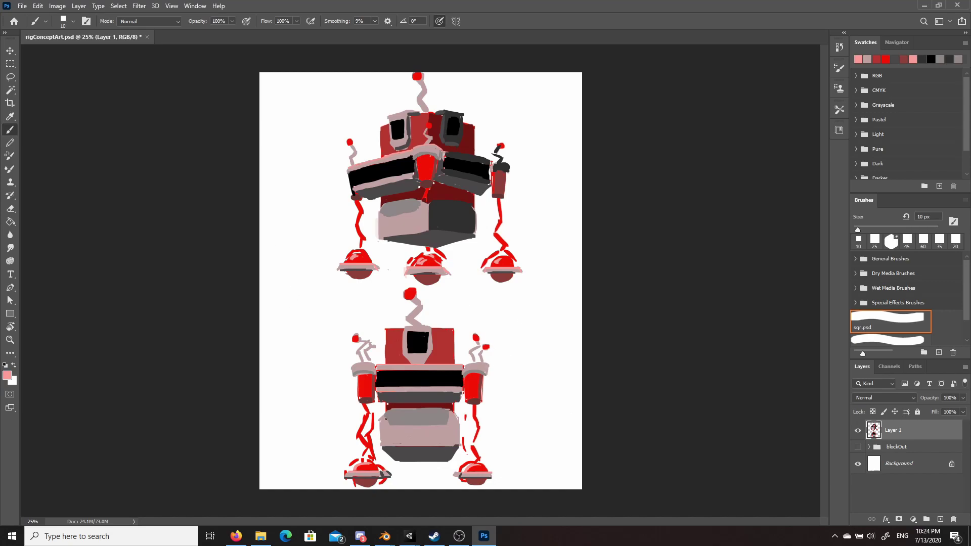
Step: Sample the dark grey, set the brush to 25 px and add a new layer above Layer 1
{"action": "left_click", "coordinate": [411, 383], "text": "alt"}
{"action": "key", "text": "bracketright"}
{"action": "key", "text": "bracketright"}
{"action": "key", "text": "bracketright"}
{"action": "left_click", "coordinate": [940, 520]}
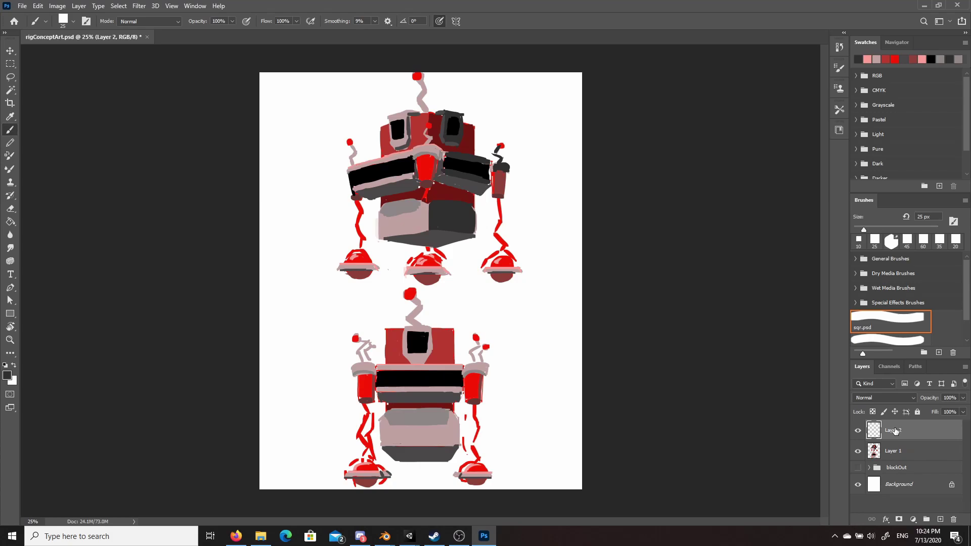
Step: Sample the mid grey and paint round buttons with a vertical bar between them on the lower figure's front panel
{"action": "left_click", "coordinate": [394, 424], "text": "alt"}
{"action": "mouse_move", "coordinate": [394, 424]}
{"action": "left_mouse_down"}
{"action": "mouse_move", "coordinate": [396, 441]}
{"action": "mouse_move", "coordinate": [397, 428]}
{"action": "mouse_move", "coordinate": [394, 438]}
{"action": "mouse_move", "coordinate": [442, 440]}
{"action": "left_mouse_up"}
{"action": "key", "text": "ctrl+z"}
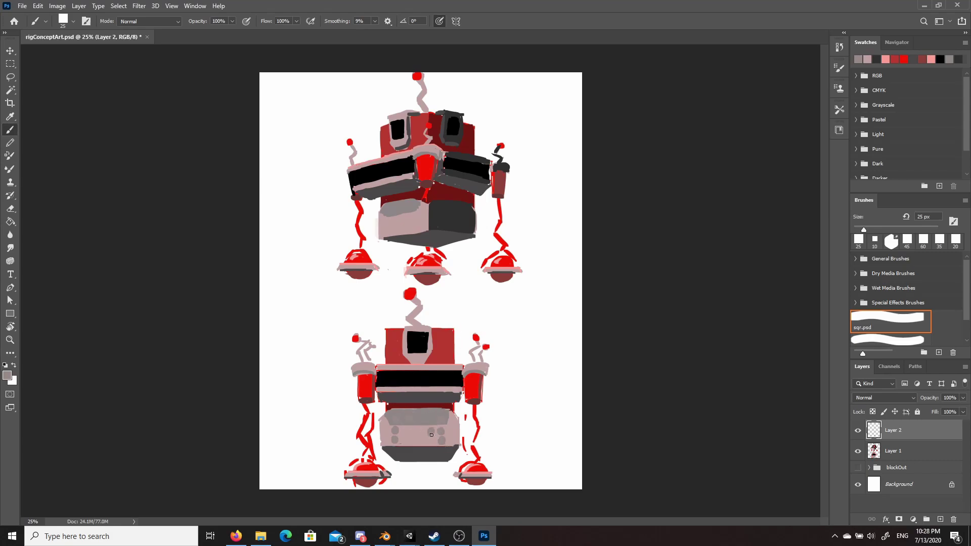
{"action": "left_click_drag", "start_coordinate": [432, 431], "coordinate": [432, 440]}
{"action": "left_click_drag", "start_coordinate": [409, 438], "coordinate": [409, 441]}
{"action": "left_click", "coordinate": [419, 439]}
{"action": "key", "text": "ctrl+z"}
{"action": "key", "text": "ctrl+z"}
{"action": "left_click_drag", "start_coordinate": [416, 426], "coordinate": [423, 442]}
Step: Outline the round buttons on the lower figure's front panel in dark grey with a 15 px brush
{"action": "left_click", "coordinate": [912, 60]}
{"action": "key", "text": "bracketleft"}
{"action": "key", "text": "bracketleft"}
{"action": "left_click_drag", "start_coordinate": [393, 420], "coordinate": [399, 421]}
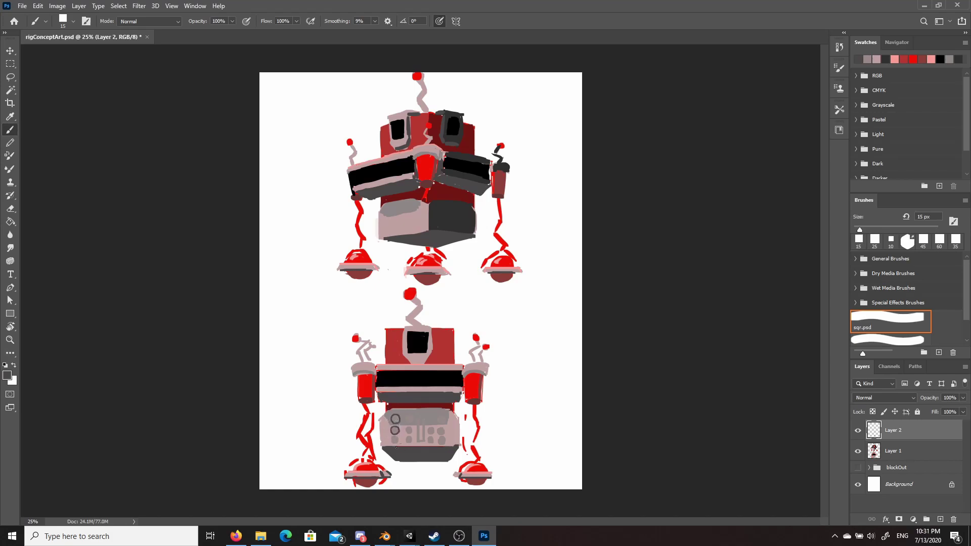
{"action": "left_click_drag", "start_coordinate": [397, 443], "coordinate": [409, 417]}
{"action": "key", "text": "ctrl+z"}
{"action": "left_click_drag", "start_coordinate": [408, 416], "coordinate": [406, 422]}
{"action": "key", "text": "ctrl+z"}
{"action": "mouse_move", "coordinate": [407, 428]}
{"action": "left_mouse_down"}
{"action": "mouse_move", "coordinate": [407, 437]}
{"action": "mouse_move", "coordinate": [409, 414]}
{"action": "mouse_move", "coordinate": [408, 438]}
{"action": "mouse_move", "coordinate": [442, 416]}
{"action": "mouse_move", "coordinate": [433, 434]}
{"action": "mouse_move", "coordinate": [443, 415]}
{"action": "mouse_move", "coordinate": [430, 429]}
{"action": "mouse_move", "coordinate": [441, 430]}
{"action": "left_mouse_up"}
{"action": "key", "text": "ctrl+z"}
{"action": "key", "text": "ctrl+z"}
{"action": "key", "text": "ctrl+z"}
{"action": "key", "text": "ctrl+z"}
{"action": "key", "text": "ctrl+z"}
{"action": "left_click_drag", "start_coordinate": [431, 437], "coordinate": [440, 439]}
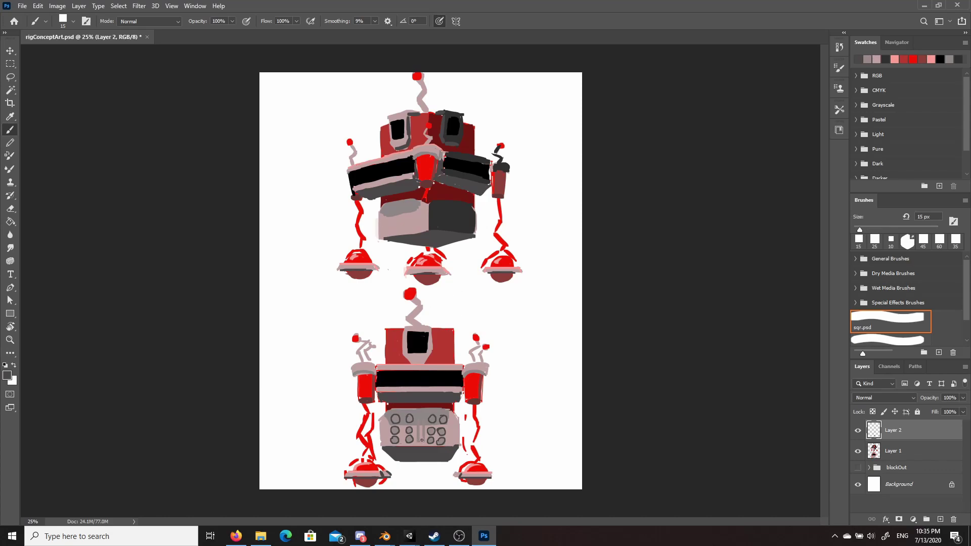
Step: Frame the vertical bar on the lower figure's panel in dark grey and fill it with red using a 60 px brush
{"action": "mouse_move", "coordinate": [416, 417]}
{"action": "left_mouse_down"}
{"action": "mouse_move", "coordinate": [418, 442]}
{"action": "mouse_move", "coordinate": [423, 431]}
{"action": "mouse_move", "coordinate": [423, 416]}
{"action": "mouse_move", "coordinate": [406, 460]}
{"action": "mouse_move", "coordinate": [364, 381]}
{"action": "mouse_move", "coordinate": [423, 441]}
{"action": "left_mouse_up"}
{"action": "key", "text": "ctrl+z"}
{"action": "left_click", "coordinate": [371, 468], "text": "alt"}
{"action": "key", "text": "bracketright"}
{"action": "key", "text": "bracketright"}
{"action": "key", "text": "bracketright"}
{"action": "key", "text": "bracketright"}
{"action": "key", "text": "bracketright"}
{"action": "key", "text": "bracketright"}
{"action": "key", "text": "bracketright"}
{"action": "key", "text": "bracketright"}
Step: Add a light pink highlight and dark red shading to the red bar on the lower figure's panel with a 20 px brush
{"action": "left_click", "coordinate": [353, 258], "text": "alt"}
{"action": "key", "text": "bracketleft"}
{"action": "key", "text": "bracketleft"}
{"action": "key", "text": "bracketleft"}
{"action": "key", "text": "bracketleft"}
{"action": "key", "text": "bracketleft"}
{"action": "key", "text": "bracketleft"}
{"action": "key", "text": "bracketleft"}
{"action": "left_click", "coordinate": [472, 402], "text": "alt"}
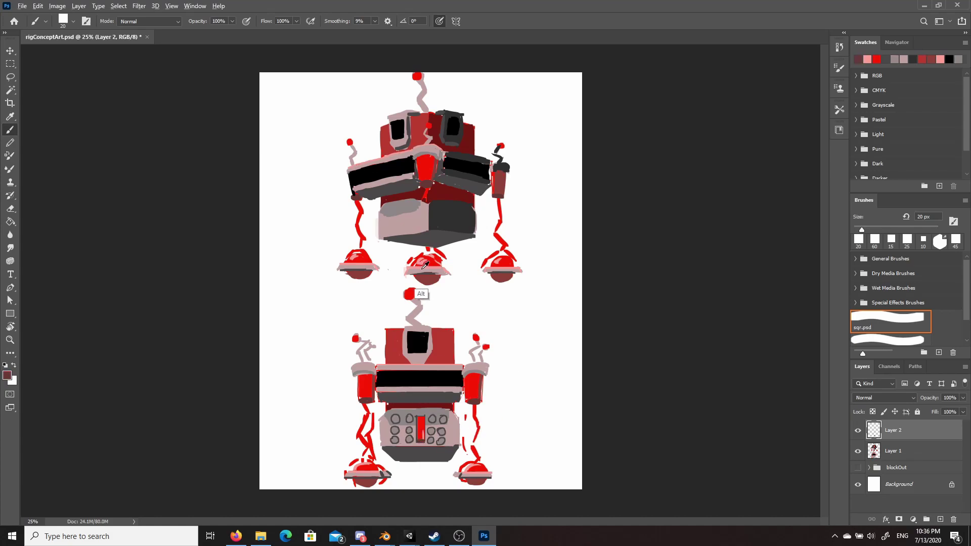
{"action": "left_click", "coordinate": [412, 152], "text": "alt"}
{"action": "left_click_drag", "start_coordinate": [421, 418], "coordinate": [417, 423]}
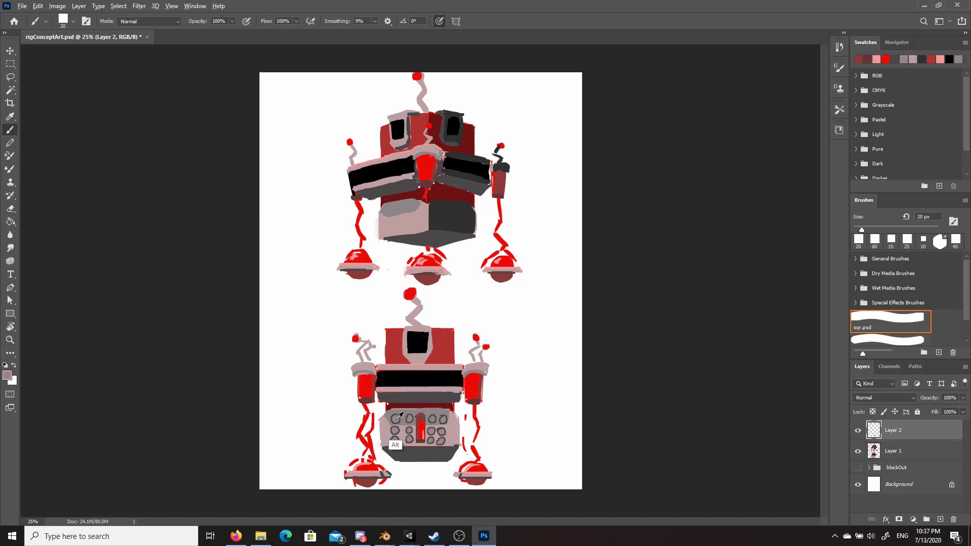
Step: Fill the lower figure's round buttons with a darker grey and add fine dark grey lines inside them with an 8 px brush
{"action": "left_click", "coordinate": [443, 422], "text": "alt"}
{"action": "left_click", "coordinate": [7, 375]}
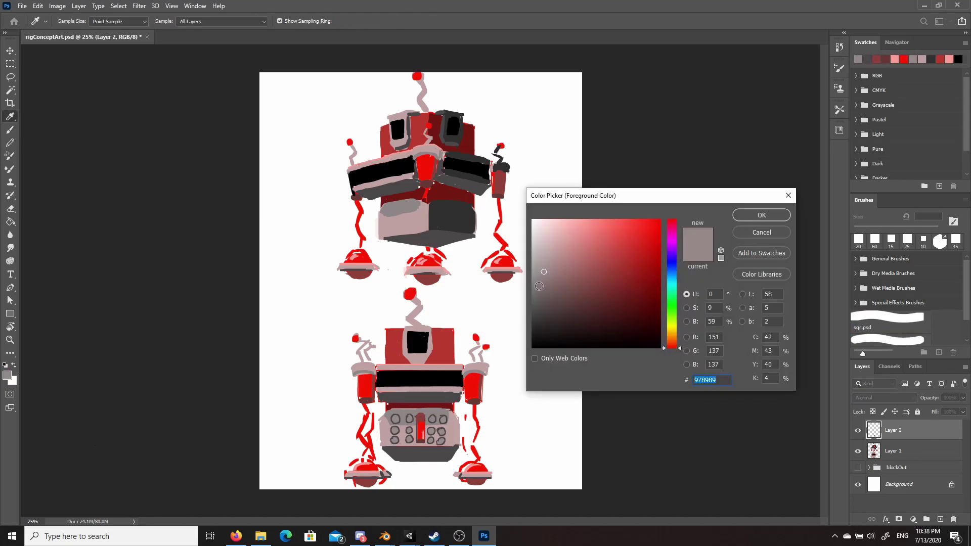
{"action": "left_click", "coordinate": [543, 285]}
{"action": "left_click", "coordinate": [760, 214]}
{"action": "left_click_drag", "start_coordinate": [392, 420], "coordinate": [397, 419]}
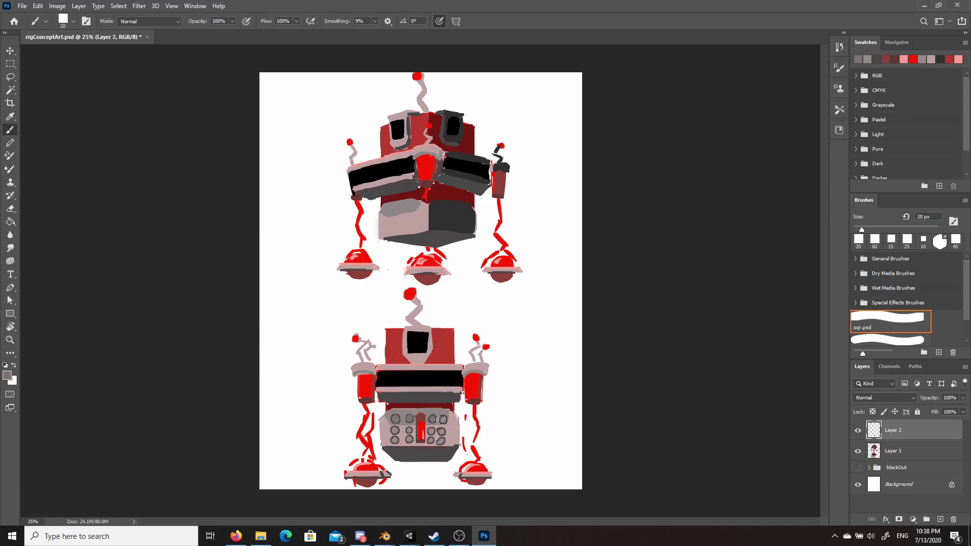
{"action": "key", "text": "bracketleft"}
{"action": "key", "text": "bracketleft"}
{"action": "key", "text": "bracketleft"}
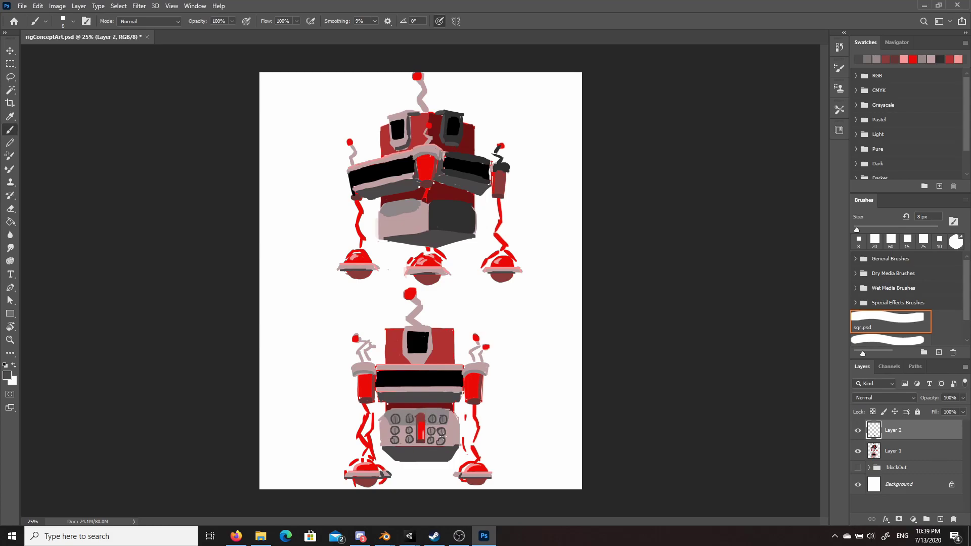
Step: Touch up the antennas in pink and red and darken the lower figure's window frame with a 15 px brush
{"action": "left_click", "coordinate": [419, 366], "text": "alt"}
{"action": "key", "text": "bracketright"}
{"action": "key", "text": "bracketright"}
{"action": "key", "text": "bracketright"}
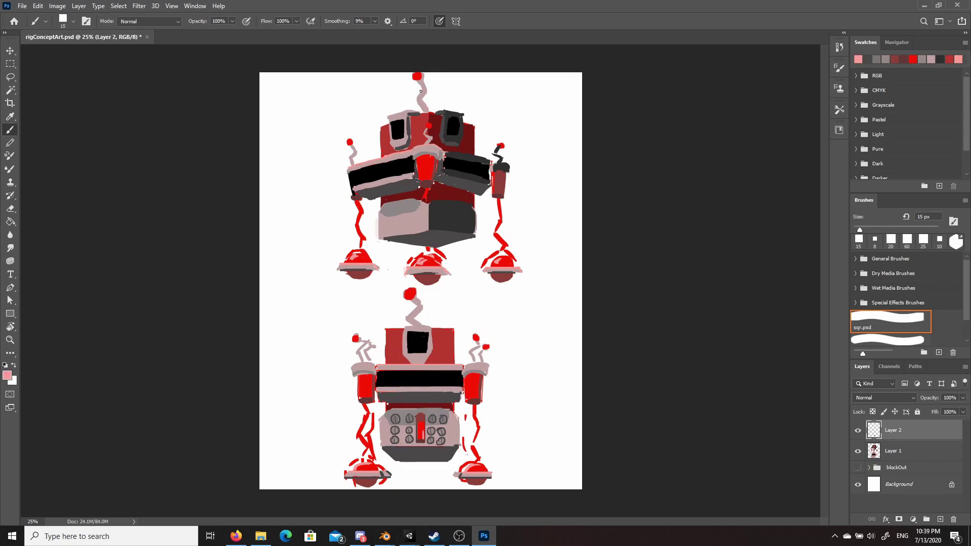
{"action": "left_click", "coordinate": [409, 294], "text": "alt"}
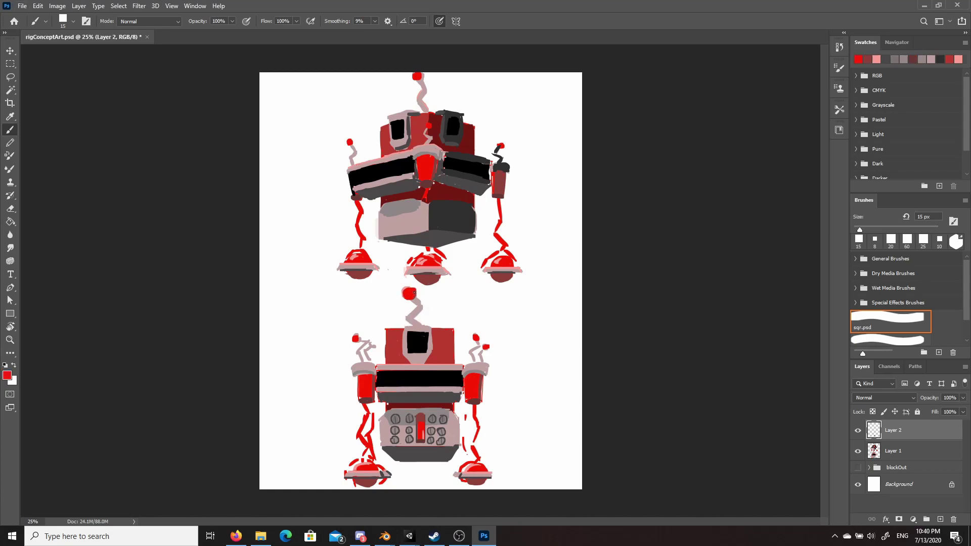
{"action": "left_click", "coordinate": [426, 367], "text": "alt"}
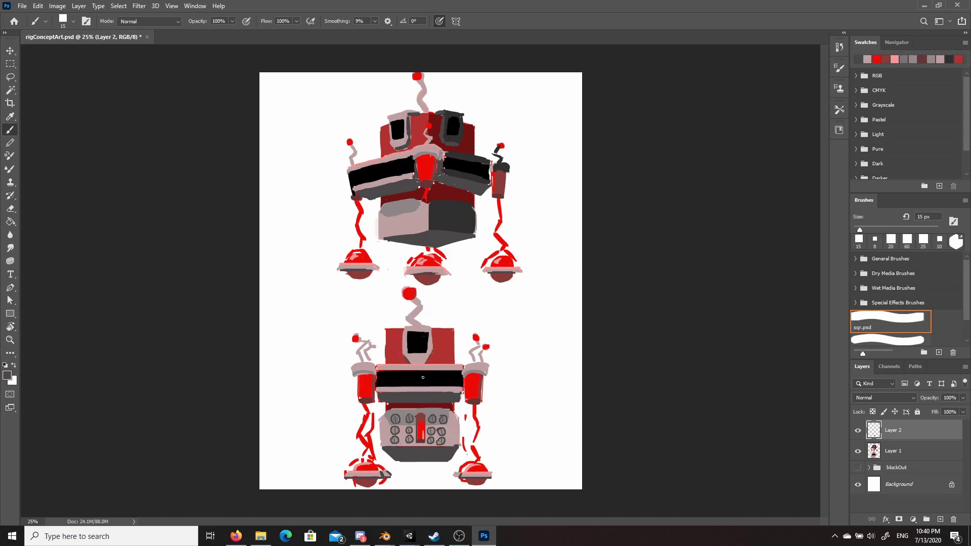
{"action": "left_click_drag", "start_coordinate": [407, 332], "coordinate": [430, 331]}
Step: Sample the pale pink and paint short collars on top of all five wheels, using 25 px on the lower figure
{"action": "left_click", "coordinate": [364, 265], "text": "alt"}
{"action": "left_click_drag", "start_coordinate": [355, 248], "coordinate": [360, 244]}
{"action": "left_click_drag", "start_coordinate": [423, 256], "coordinate": [427, 250]}
{"action": "left_click_drag", "start_coordinate": [499, 255], "coordinate": [507, 256]}
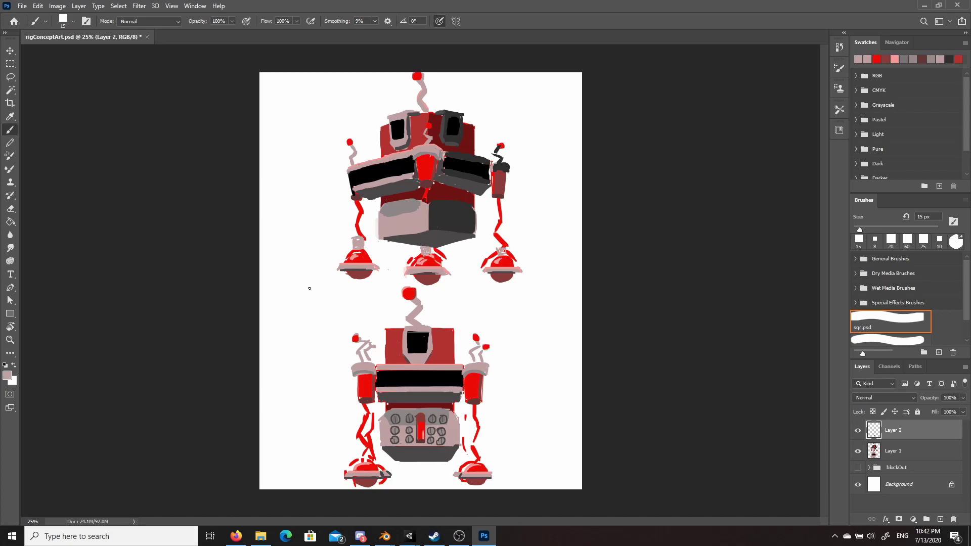
{"action": "key", "text": "bracketright"}
{"action": "left_click_drag", "start_coordinate": [361, 461], "coordinate": [365, 455]}
{"action": "left_click_drag", "start_coordinate": [473, 461], "coordinate": [478, 456]}
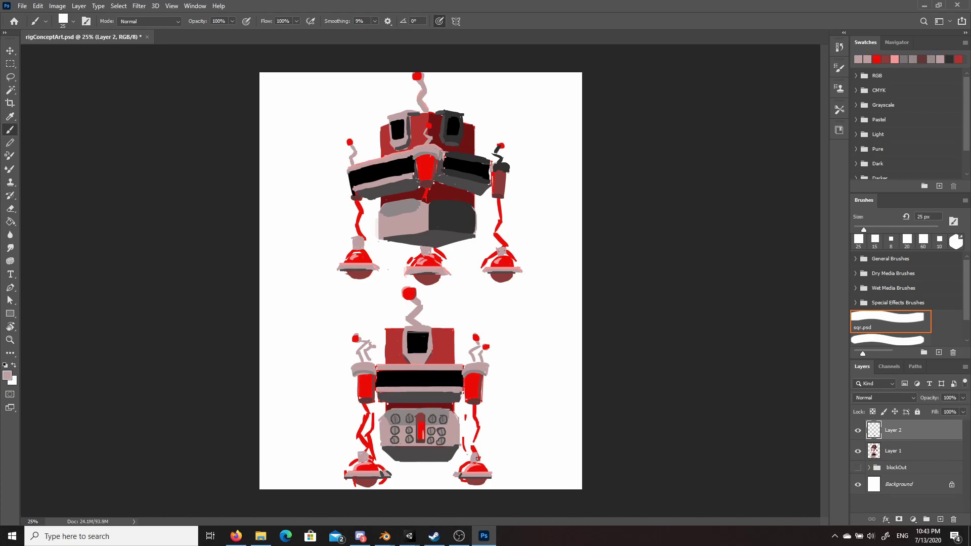
Step: Edge the tops of the left wheels' collars with light pink on both figures and sample the red
{"action": "left_click", "coordinate": [358, 267], "text": "alt"}
{"action": "left_click_drag", "start_coordinate": [353, 238], "coordinate": [362, 237]}
{"action": "left_click_drag", "start_coordinate": [358, 453], "coordinate": [369, 454]}
{"action": "left_click", "coordinate": [424, 431], "text": "alt"}
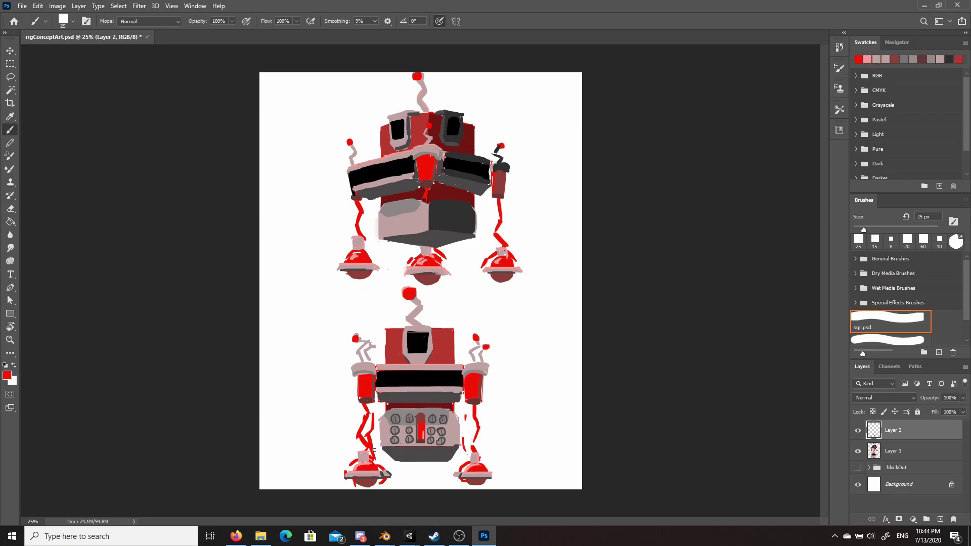
Step: Broaden the collar on the upper figure's right wheel with pale pink and a larger brush
{"action": "left_click", "coordinate": [358, 243], "text": "alt"}
{"action": "key", "text": "bracketright"}
{"action": "key", "text": "bracketright"}
{"action": "left_click_drag", "start_coordinate": [498, 248], "coordinate": [497, 252]}
{"action": "left_click", "coordinate": [505, 253], "text": "alt"}
{"action": "key", "text": "bracketleft"}
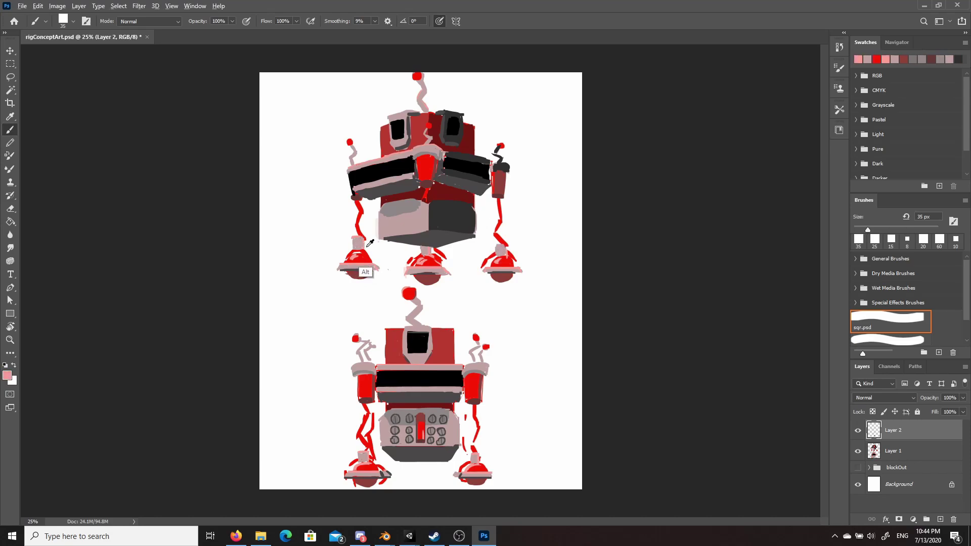
Step: Paint a dark grey vertical bar with a 40 px brush and a 10 px button outline on the upper figure's light front panel
{"action": "left_click", "coordinate": [455, 219], "text": "alt"}
{"action": "key", "text": "bracketright"}
{"action": "key", "text": "bracketright"}
{"action": "key", "text": "bracketright"}
{"action": "mouse_move", "coordinate": [401, 228]}
{"action": "left_mouse_down"}
{"action": "mouse_move", "coordinate": [401, 208]}
{"action": "mouse_move", "coordinate": [393, 219]}
{"action": "mouse_move", "coordinate": [389, 209]}
{"action": "left_mouse_up"}
{"action": "key", "text": "bracketleft"}
{"action": "key", "text": "bracketleft"}
{"action": "key", "text": "bracketleft"}
{"action": "key", "text": "ctrl+z"}
{"action": "key", "text": "ctrl+z"}
{"action": "key", "text": "ctrl+z"}
{"action": "key", "text": "ctrl+z"}
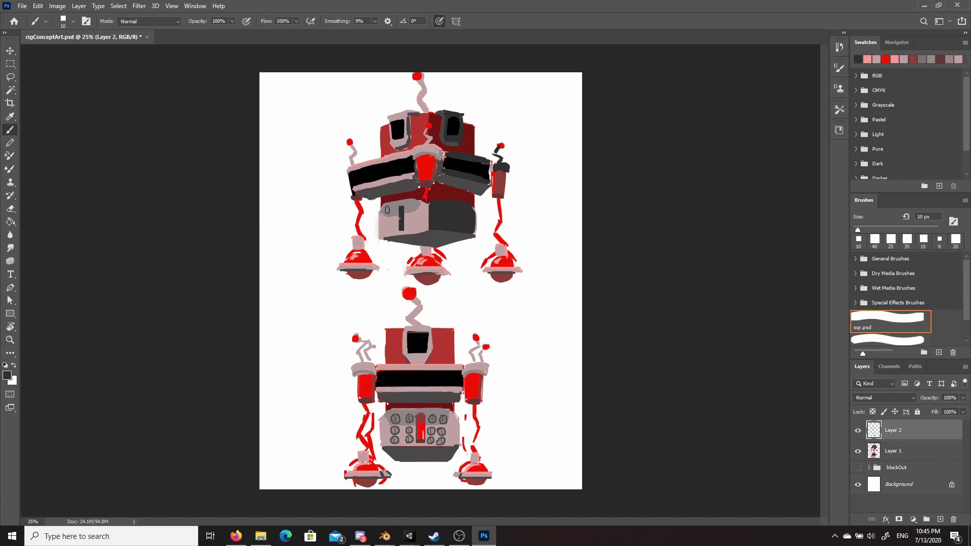
Step: Outline the remaining round buttons on both sides of the upper figure's bar and add dark grey shading inside them
{"action": "left_click_drag", "start_coordinate": [395, 206], "coordinate": [389, 232]}
{"action": "mouse_move", "coordinate": [394, 227]}
{"action": "left_mouse_down"}
{"action": "mouse_move", "coordinate": [411, 205]}
{"action": "mouse_move", "coordinate": [411, 231]}
{"action": "mouse_move", "coordinate": [415, 206]}
{"action": "mouse_move", "coordinate": [417, 228]}
{"action": "left_mouse_up"}
{"action": "left_click", "coordinate": [395, 457], "text": "alt"}
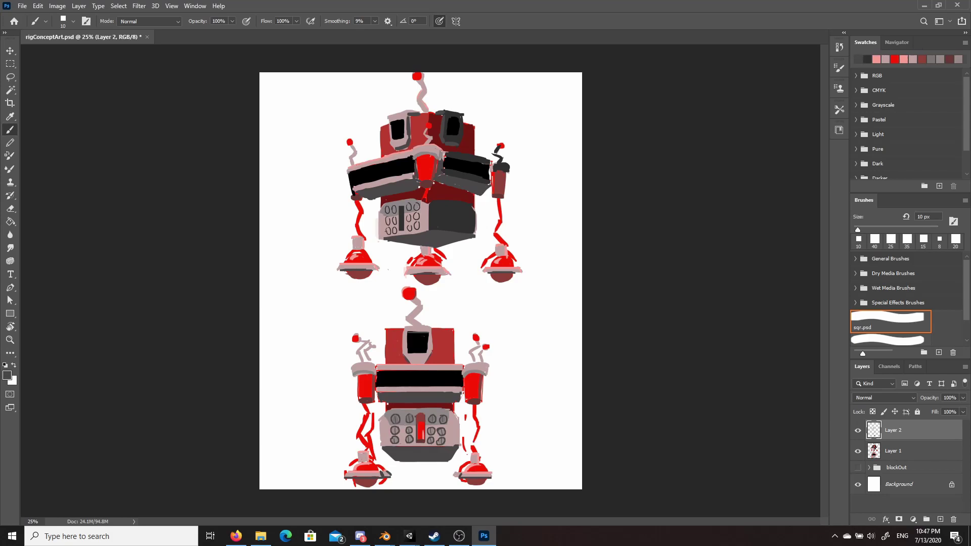
{"action": "left_click_drag", "start_coordinate": [387, 219], "coordinate": [388, 222]}
Step: Fill the upper figure's round buttons with sampled greys and draw dark grey detail lines inside them
{"action": "left_click", "coordinate": [398, 427], "text": "alt"}
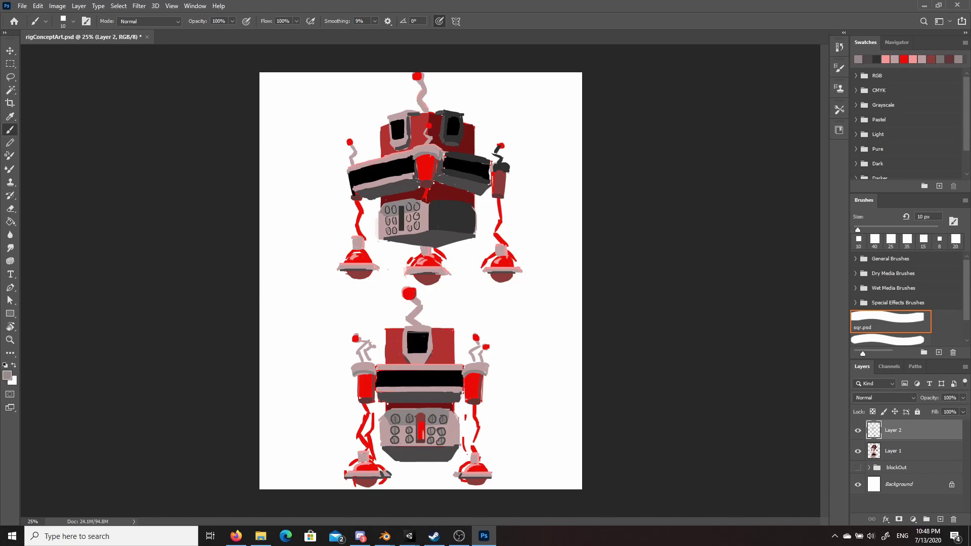
{"action": "left_click", "coordinate": [401, 416], "text": "alt"}
{"action": "left_click", "coordinate": [394, 209]}
{"action": "left_click", "coordinate": [416, 207]}
{"action": "left_click", "coordinate": [373, 194], "text": "alt"}
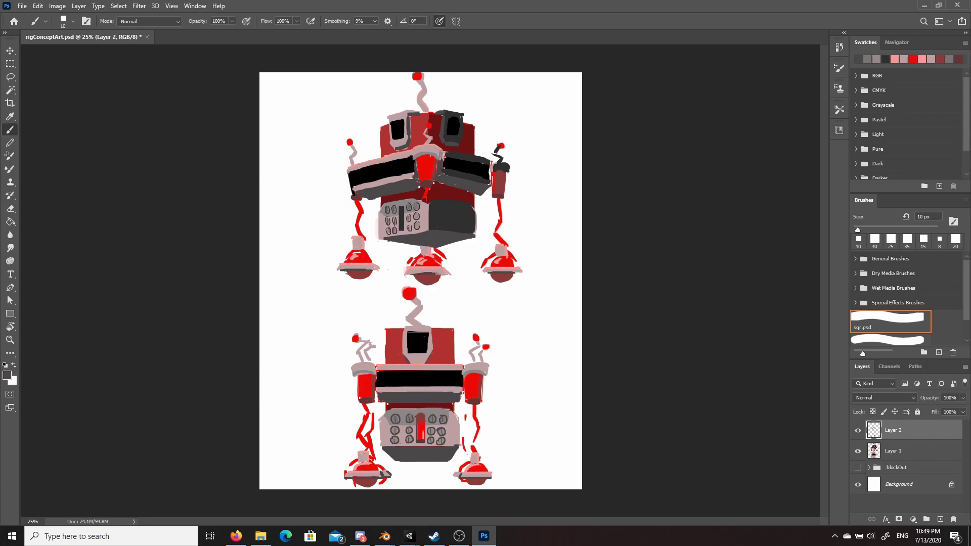
{"action": "left_click_drag", "start_coordinate": [418, 223], "coordinate": [414, 230]}
Step: Dot small dark rivets along the bands of all five wheels, set the brush to 25 px and sample black
{"action": "left_click", "coordinate": [886, 59]}
{"action": "left_click", "coordinate": [357, 261], "text": "alt"}
{"action": "key", "text": "bracketright"}
{"action": "key", "text": "bracketright"}
{"action": "key", "text": "bracketright"}
{"action": "left_click", "coordinate": [346, 267]}
{"action": "left_click", "coordinate": [357, 266]}
{"action": "left_click", "coordinate": [368, 266]}
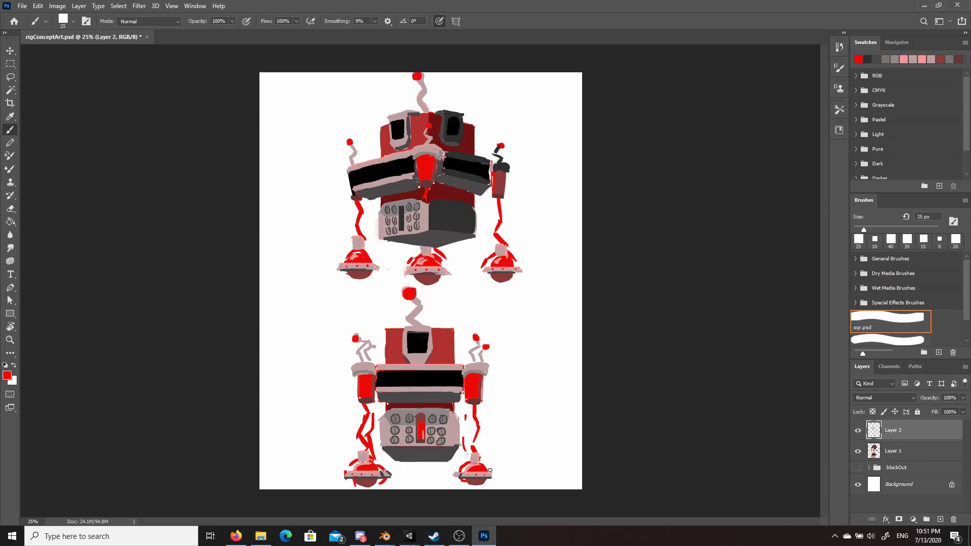
{"action": "left_click", "coordinate": [425, 344], "text": "alt"}
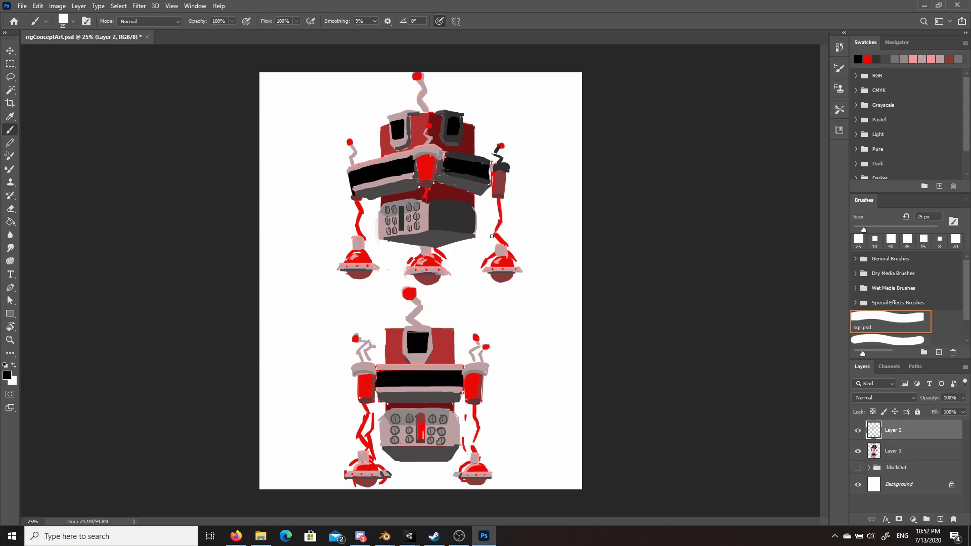
Step: Paint a black vertical bar on the shaded side of the upper figure's button panel
{"action": "key", "text": "bracketleft"}
{"action": "key", "text": "bracketleft"}
{"action": "key", "text": "bracketright"}
{"action": "key", "text": "bracketright"}
{"action": "key", "text": "bracketright"}
{"action": "key", "text": "bracketright"}
{"action": "key", "text": "bracketright"}
{"action": "key", "text": "bracketright"}
{"action": "key", "text": "ctrl+z"}
{"action": "left_click_drag", "start_coordinate": [456, 209], "coordinate": [456, 227]}
{"action": "key", "text": "ctrl+z"}
Step: Touch up the edge of the upper figure's light window frame with sampled colours and compare the painting with the blockOut group
{"action": "left_click", "coordinate": [408, 176], "text": "alt"}
{"action": "left_click", "coordinate": [391, 175], "text": "alt"}
{"action": "mouse_move", "coordinate": [409, 177]}
{"action": "left_mouse_down"}
{"action": "mouse_move", "coordinate": [395, 174]}
{"action": "mouse_move", "coordinate": [409, 171]}
{"action": "left_mouse_up"}
{"action": "left_click", "coordinate": [399, 187], "text": "alt"}
{"action": "left_click", "coordinate": [857, 485], "text": "alt"}
{"action": "left_click_drag", "start_coordinate": [857, 468], "coordinate": [858, 431]}
{"action": "left_click", "coordinate": [857, 468]}
Step: Outline the round buttons beside the bar on the upper figure's shaded panel with a 10 px brush
{"action": "left_click", "coordinate": [456, 219], "text": "alt"}
{"action": "key", "text": "bracketleft"}
{"action": "key", "text": "bracketleft"}
{"action": "key", "text": "bracketleft"}
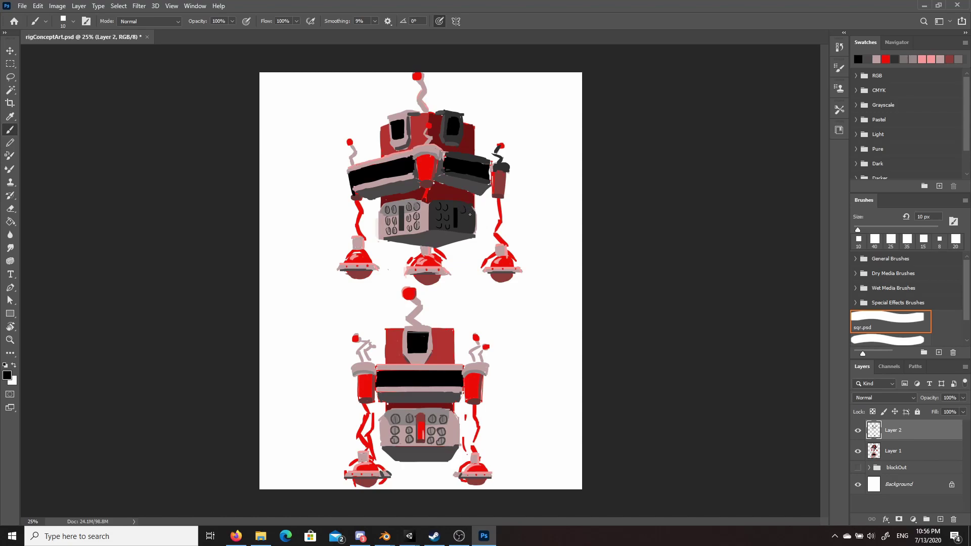
{"action": "left_click_drag", "start_coordinate": [465, 217], "coordinate": [462, 221]}
{"action": "left_click_drag", "start_coordinate": [473, 217], "coordinate": [468, 222]}
{"action": "left_click_drag", "start_coordinate": [465, 225], "coordinate": [462, 229]}
{"action": "left_click_drag", "start_coordinate": [472, 225], "coordinate": [469, 227]}
Step: Pick a new dark foreground colour and shade inside the round buttons of the upper figure's shaded panel
{"action": "left_click", "coordinate": [438, 225], "text": "alt"}
{"action": "left_click", "coordinate": [7, 376]}
{"action": "left_click", "coordinate": [535, 327]}
{"action": "left_click", "coordinate": [761, 214]}
{"action": "left_click_drag", "start_coordinate": [438, 206], "coordinate": [440, 219]}
{"action": "left_click", "coordinate": [448, 227]}
{"action": "left_click", "coordinate": [469, 208]}
{"action": "left_click", "coordinate": [463, 227]}
{"action": "left_click", "coordinate": [877, 60]}
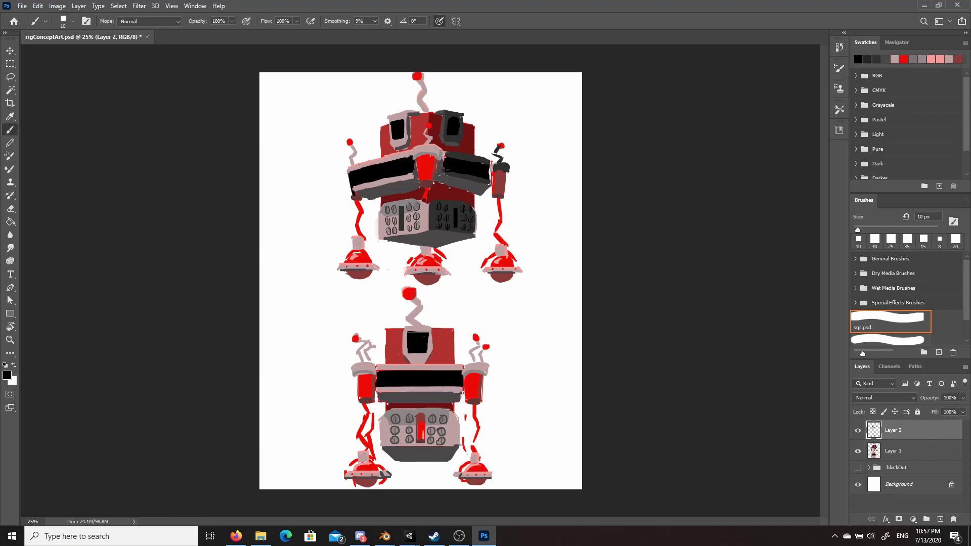
Step: Repaint the bar on the upper figure's light panel in sampled bright red with a 40 px brush
{"action": "left_click", "coordinate": [422, 422], "text": "alt"}
{"action": "key", "text": "bracketright"}
{"action": "key", "text": "bracketright"}
{"action": "key", "text": "bracketright"}
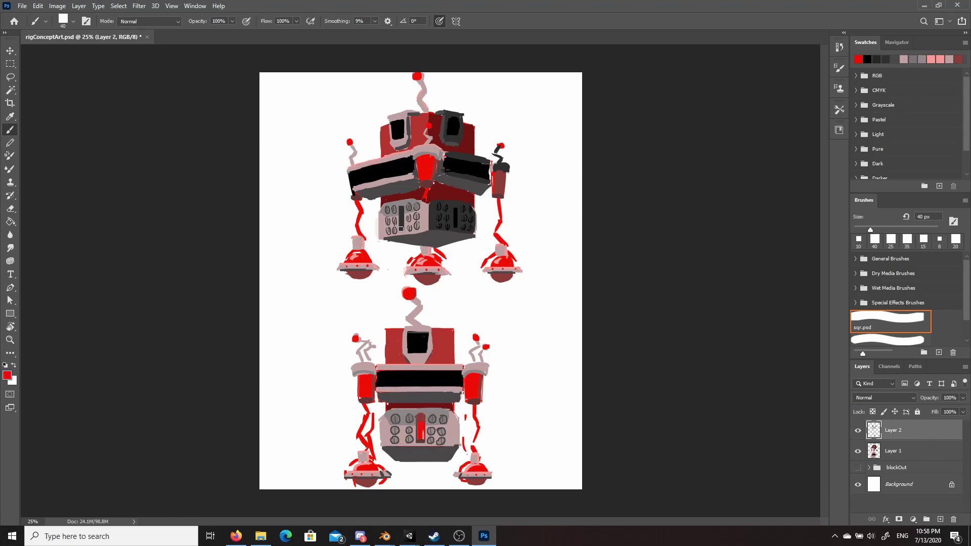
{"action": "left_click_drag", "start_coordinate": [402, 230], "coordinate": [402, 209]}
Step: Shade the red bar on the upper figure's light panel with sampled darker reds and a 15 px brush
{"action": "left_click", "coordinate": [420, 443], "text": "alt"}
{"action": "key", "text": "bracketleft"}
{"action": "key", "text": "bracketleft"}
{"action": "key", "text": "bracketleft"}
{"action": "key", "text": "bracketleft"}
{"action": "key", "text": "bracketleft"}
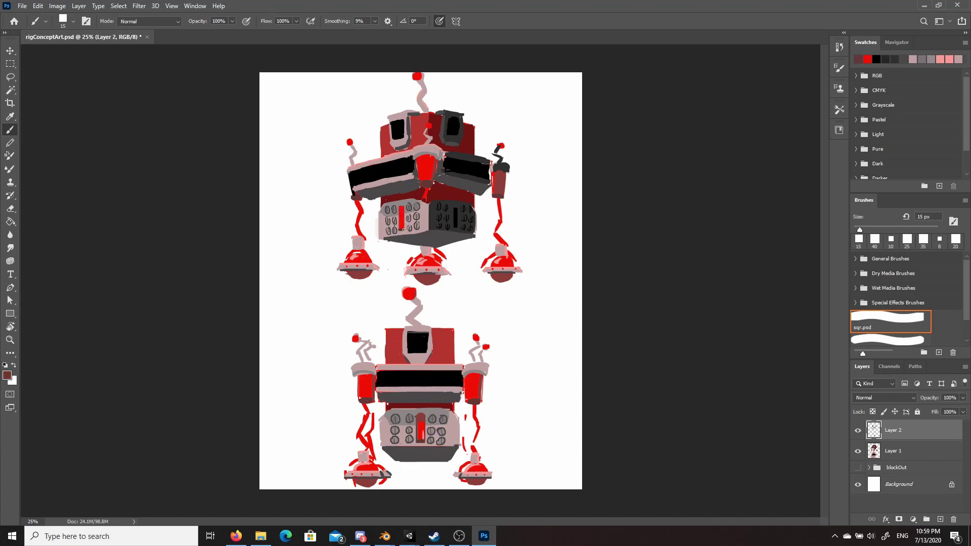
{"action": "left_click", "coordinate": [429, 187], "text": "alt"}
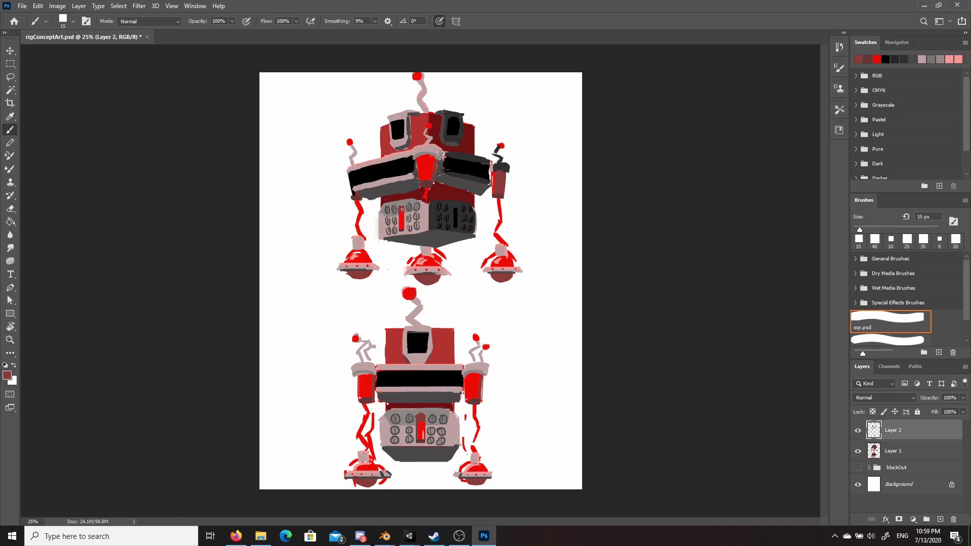
{"action": "mouse_move", "coordinate": [398, 229]}
{"action": "left_mouse_down"}
{"action": "mouse_move", "coordinate": [399, 208]}
{"action": "mouse_move", "coordinate": [403, 227]}
{"action": "left_mouse_up"}
{"action": "left_click", "coordinate": [420, 438], "text": "alt"}
{"action": "left_click", "coordinate": [423, 435], "text": "alt"}
Step: Paint the bar on the upper figure's shaded panel in sampled dark red with a 35 px brush
{"action": "left_click", "coordinate": [400, 210], "text": "alt"}
{"action": "key", "text": "bracketright"}
{"action": "key", "text": "bracketright"}
{"action": "key", "text": "bracketright"}
{"action": "key", "text": "bracketright"}
{"action": "left_click_drag", "start_coordinate": [456, 214], "coordinate": [455, 228]}
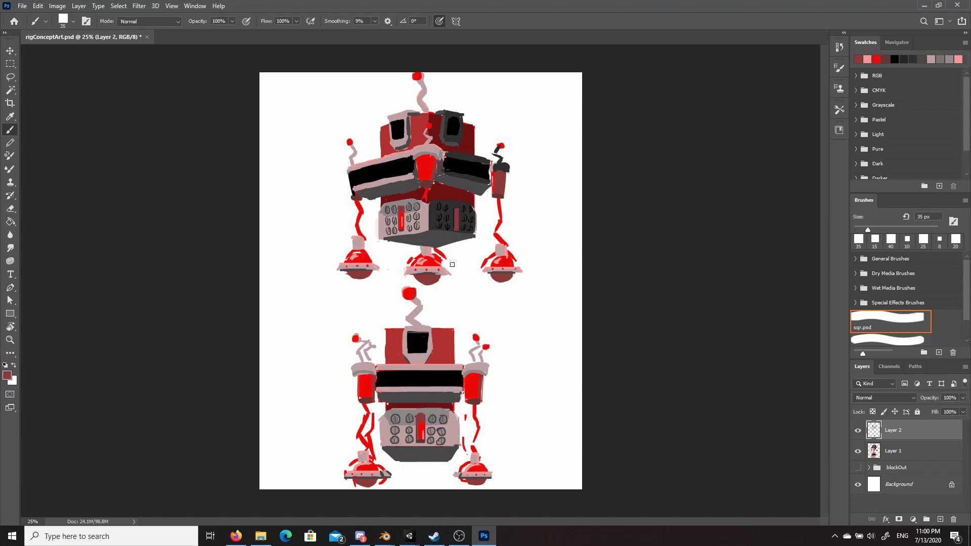
Step: Draw thin red circuit lines around the buttons on both figures' panels with a 15 px brush
{"action": "key", "text": "bracketleft"}
{"action": "key", "text": "bracketleft"}
{"action": "left_click", "coordinate": [366, 379], "text": "alt"}
{"action": "left_click_drag", "start_coordinate": [412, 412], "coordinate": [423, 411]}
{"action": "mouse_move", "coordinate": [416, 447]}
{"action": "left_mouse_down"}
{"action": "mouse_move", "coordinate": [409, 424]}
{"action": "mouse_move", "coordinate": [447, 427]}
{"action": "left_mouse_up"}
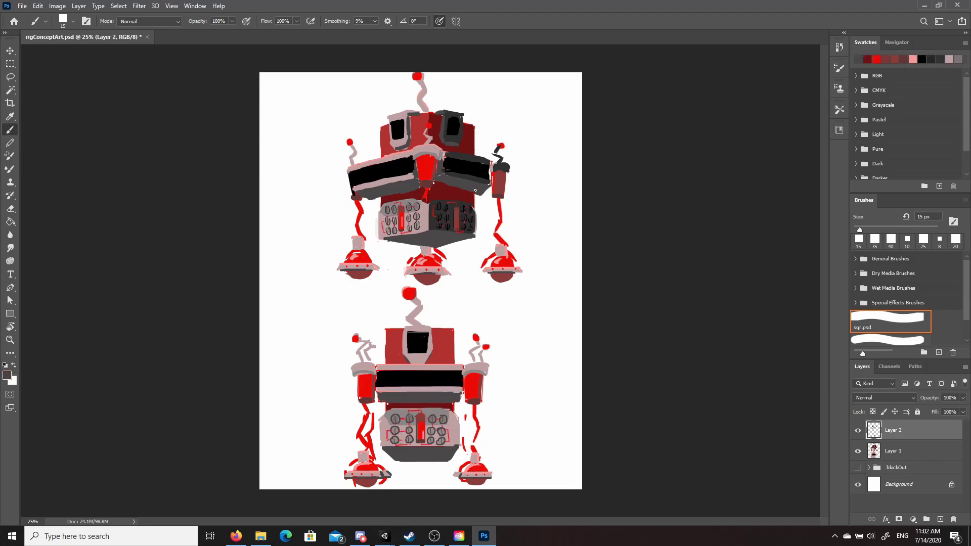
Step: Repaint the frame of the upper figure's shaded window band in sampled dark greys with a 25 px brush
{"action": "key", "text": "bracketright"}
{"action": "mouse_move", "coordinate": [857, 430]}
{"action": "left_mouse_down"}
{"action": "mouse_move", "coordinate": [857, 467]}
{"action": "mouse_move", "coordinate": [859, 432]}
{"action": "left_mouse_up"}
{"action": "left_click", "coordinate": [464, 179], "text": "alt"}
{"action": "mouse_move", "coordinate": [484, 183]}
{"action": "left_mouse_down"}
{"action": "mouse_move", "coordinate": [445, 174]}
{"action": "mouse_move", "coordinate": [458, 190]}
{"action": "mouse_move", "coordinate": [442, 174]}
{"action": "mouse_move", "coordinate": [444, 155]}
{"action": "left_mouse_up"}
{"action": "left_click", "coordinate": [460, 186], "text": "alt"}
{"action": "left_click", "coordinate": [449, 176], "text": "alt"}
{"action": "left_click", "coordinate": [438, 176], "text": "alt"}
{"action": "left_click", "coordinate": [447, 168], "text": "alt"}
{"action": "left_click", "coordinate": [443, 167], "text": "alt"}
{"action": "left_click", "coordinate": [446, 158], "text": "alt"}
{"action": "left_click", "coordinate": [460, 170], "text": "alt"}
{"action": "left_click", "coordinate": [480, 157], "text": "alt"}
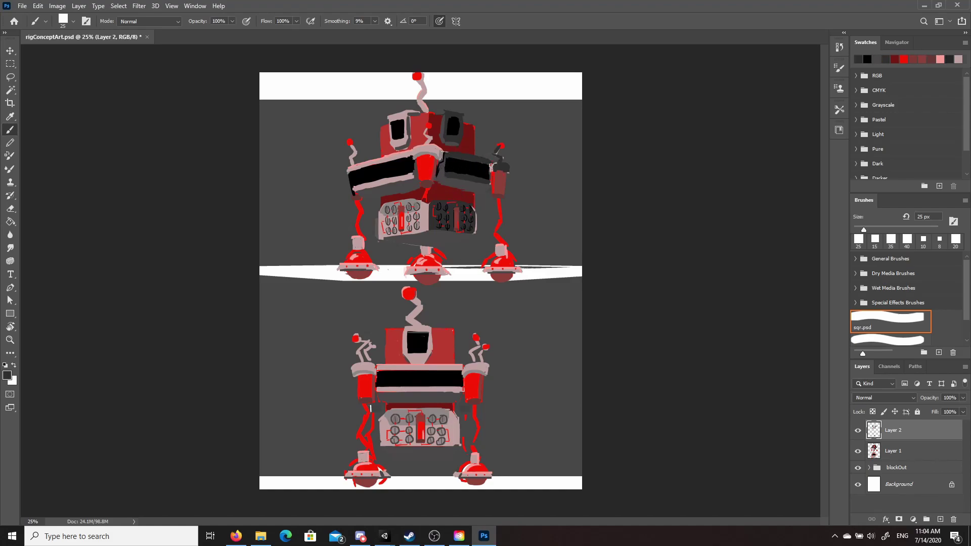
Step: Hide the blockOut group and paint a bright red panel on the lower figure's dark underside with a 25 px brush
{"action": "left_click", "coordinate": [501, 210], "text": "alt"}
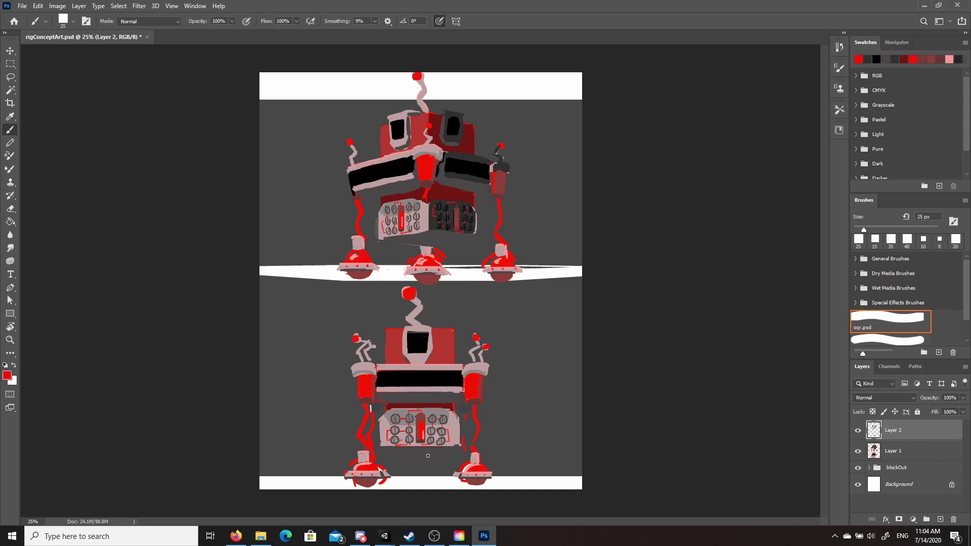
{"action": "left_click_drag", "start_coordinate": [389, 453], "coordinate": [441, 452]}
{"action": "left_click", "coordinate": [858, 468]}
{"action": "left_click", "coordinate": [858, 467]}
{"action": "left_click", "coordinate": [858, 467]}
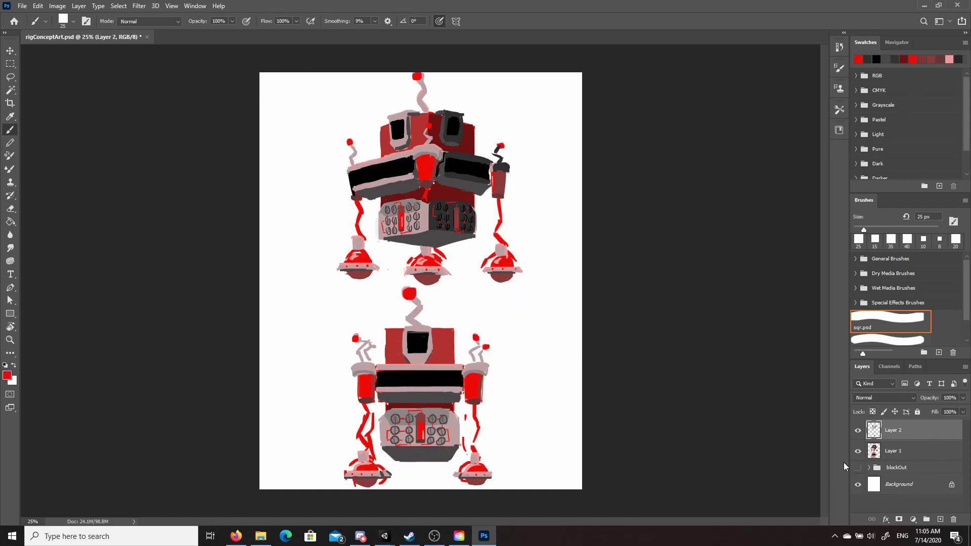
{"action": "left_click", "coordinate": [397, 452]}
{"action": "left_click", "coordinate": [444, 452], "text": "shift"}
{"action": "left_click", "coordinate": [438, 459], "text": "shift"}
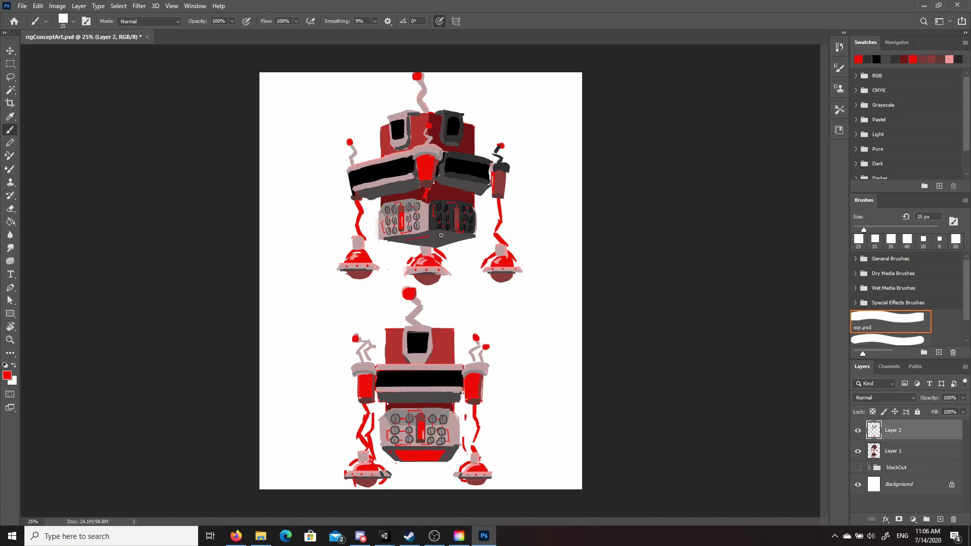
Step: Paint a red panel on the upper figure's underside with connected straight strokes
{"action": "left_click", "coordinate": [406, 241]}
{"action": "left_click", "coordinate": [428, 236], "text": "shift"}
{"action": "left_click", "coordinate": [454, 238], "text": "shift"}
{"action": "left_click", "coordinate": [433, 244], "text": "shift"}
{"action": "left_click", "coordinate": [406, 240], "text": "shift"}
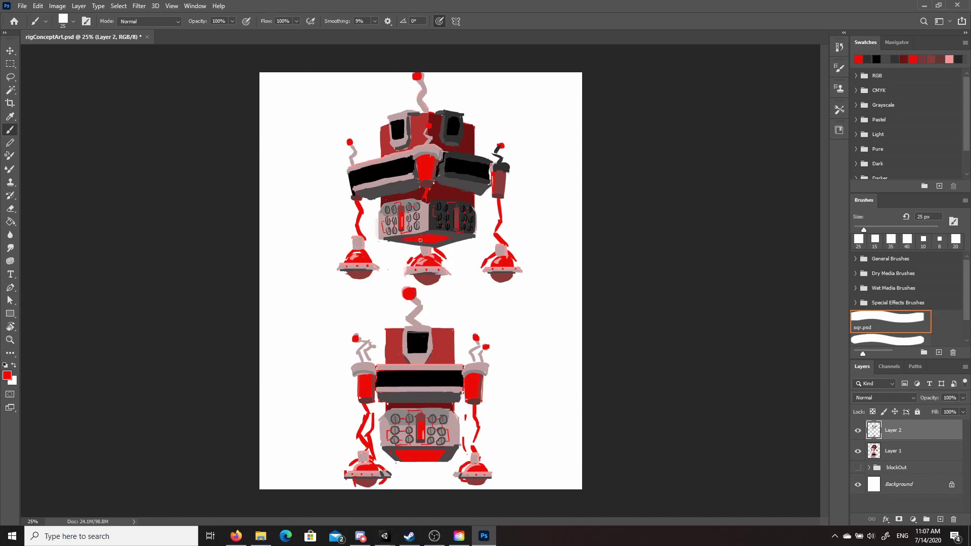
Step: Repaint the necks above the wheels in sampled grey with a 15 px brush
{"action": "key", "text": "bracketleft"}
{"action": "key", "text": "bracketleft"}
{"action": "key", "text": "bracketleft"}
{"action": "left_click", "coordinate": [424, 176], "text": "alt"}
{"action": "key", "text": "bracketright"}
{"action": "left_click_drag", "start_coordinate": [497, 247], "coordinate": [499, 258]}
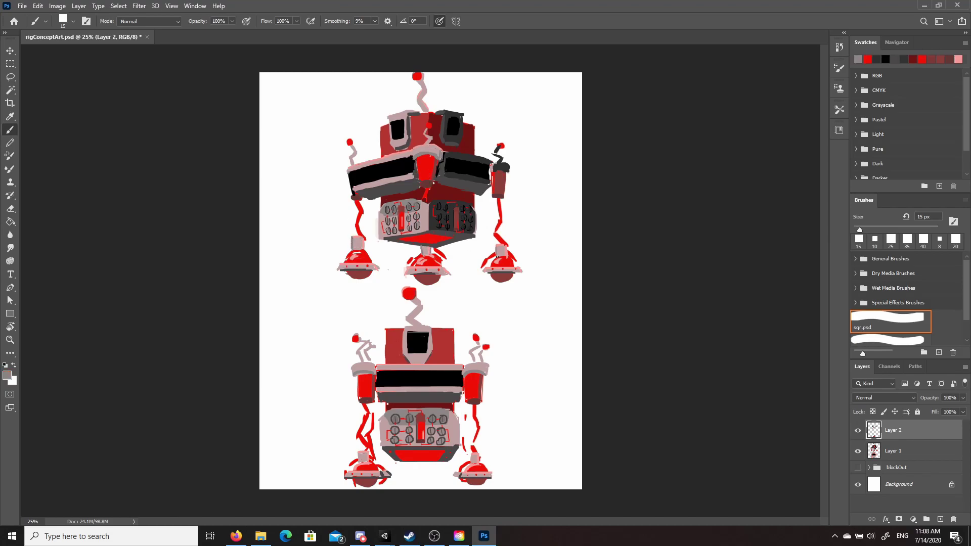
{"action": "key", "text": "bracketright"}
{"action": "key", "text": "bracketright"}
{"action": "key", "text": "bracketright"}
Step: Paint narrow red slots on the upper figure's left and middle wheel necks with a 15 px brush and trim them with sampled grey
{"action": "left_click", "coordinate": [431, 161], "text": "alt"}
{"action": "key", "text": "bracketleft"}
{"action": "key", "text": "bracketleft"}
{"action": "key", "text": "bracketleft"}
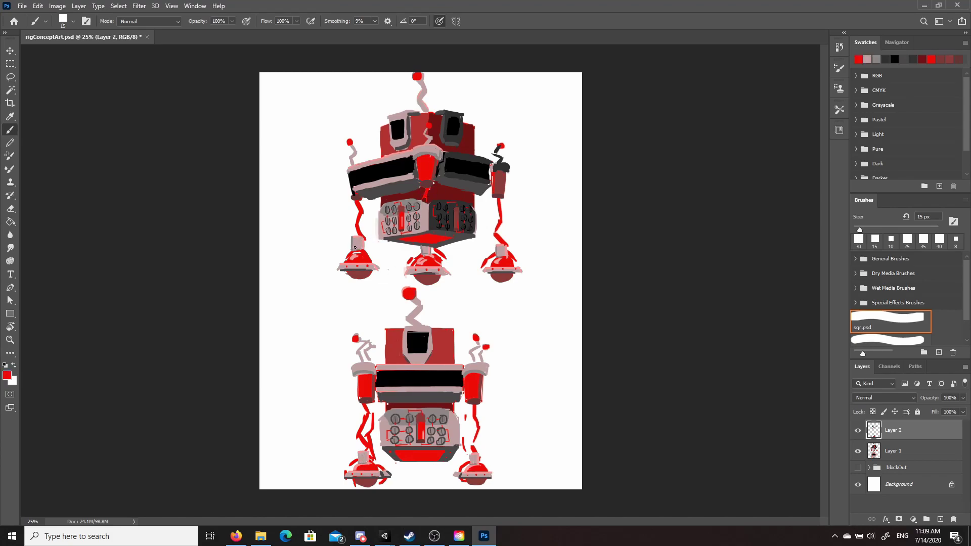
{"action": "left_click_drag", "start_coordinate": [356, 240], "coordinate": [356, 247]}
{"action": "left_click_drag", "start_coordinate": [426, 247], "coordinate": [426, 252]}
{"action": "left_click", "coordinate": [356, 237], "text": "alt"}
{"action": "left_click", "coordinate": [354, 247], "text": "shift"}
{"action": "left_click", "coordinate": [423, 248], "text": "alt"}
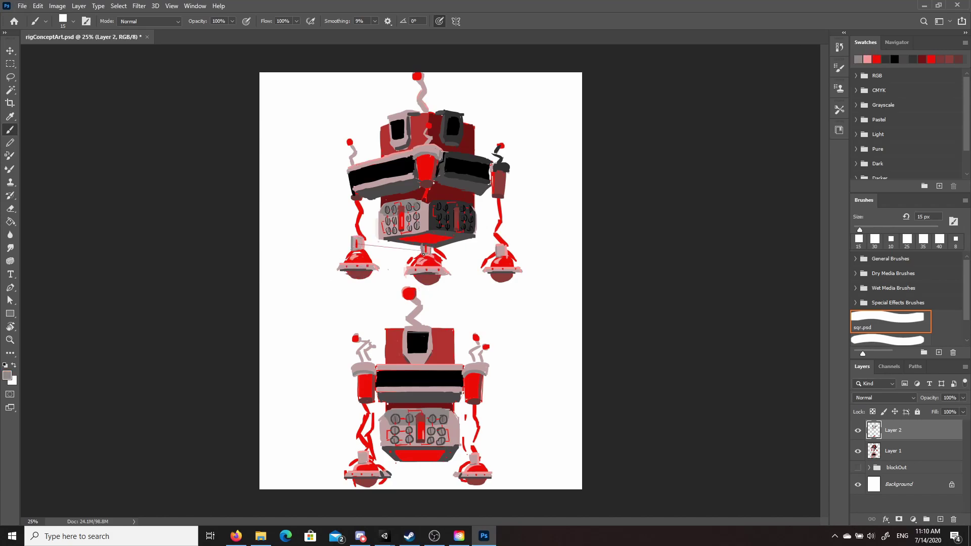
Step: Repaint the upper figure's middle wheel neck in light grey and clean up the stray line toward the left wheel
{"action": "left_click", "coordinate": [430, 149], "text": "alt"}
{"action": "mouse_move", "coordinate": [422, 242]}
{"action": "left_mouse_down"}
{"action": "mouse_move", "coordinate": [426, 253]}
{"action": "mouse_move", "coordinate": [426, 241]}
{"action": "left_mouse_up"}
{"action": "left_click", "coordinate": [418, 183], "text": "alt"}
{"action": "left_click", "coordinate": [432, 280], "text": "alt"}
{"action": "left_click_drag", "start_coordinate": [419, 250], "coordinate": [365, 245]}
Step: Outline the sides and top edge of the lower figure's red head box in sampled dark grey with a 20 px brush
{"action": "left_click", "coordinate": [443, 158], "text": "alt"}
{"action": "key", "text": "bracketright"}
{"action": "mouse_move", "coordinate": [455, 330]}
{"action": "left_mouse_down"}
{"action": "mouse_move", "coordinate": [455, 361]}
{"action": "mouse_move", "coordinate": [457, 328]}
{"action": "left_mouse_up"}
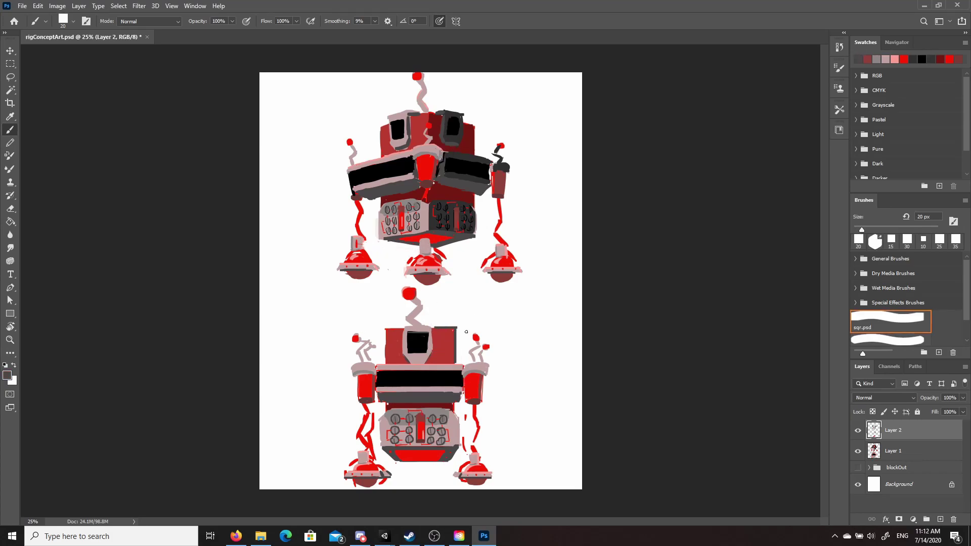
{"action": "left_click", "coordinate": [408, 356], "text": "alt"}
{"action": "left_click", "coordinate": [453, 158], "text": "alt"}
{"action": "mouse_move", "coordinate": [383, 362]}
{"action": "left_mouse_down"}
{"action": "mouse_move", "coordinate": [384, 328]}
{"action": "mouse_move", "coordinate": [404, 328]}
{"action": "left_mouse_up"}
{"action": "left_click", "coordinate": [388, 322], "text": "shift"}
{"action": "left_click", "coordinate": [403, 326], "text": "shift"}
{"action": "left_click", "coordinate": [459, 323], "text": "shift"}
{"action": "left_click", "coordinate": [384, 323], "text": "shift"}
{"action": "left_click", "coordinate": [389, 321], "text": "shift"}
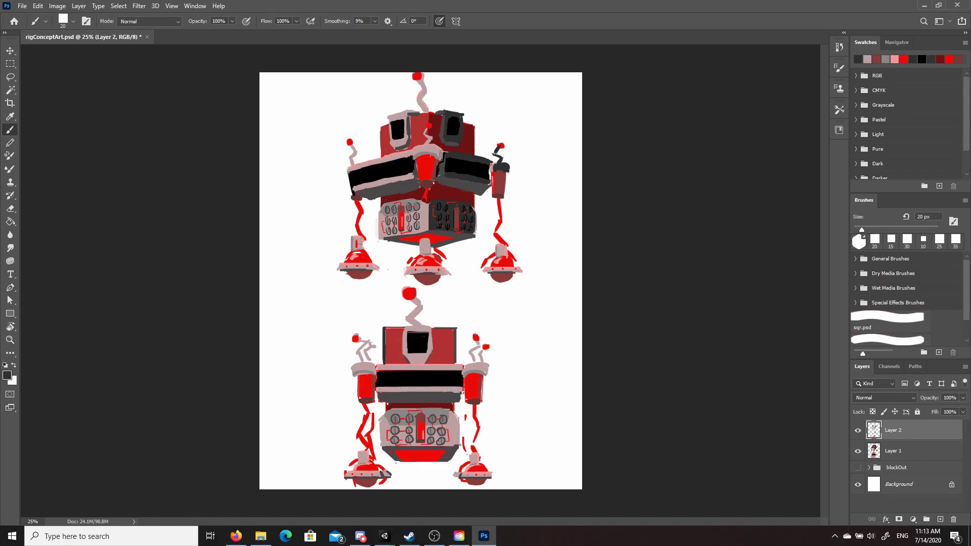
Step: Erase the lower end of the upper figure's left zigzag leg on Layer 1 and return to brushing on Layer 2
{"action": "left_click", "coordinate": [423, 246], "text": "alt"}
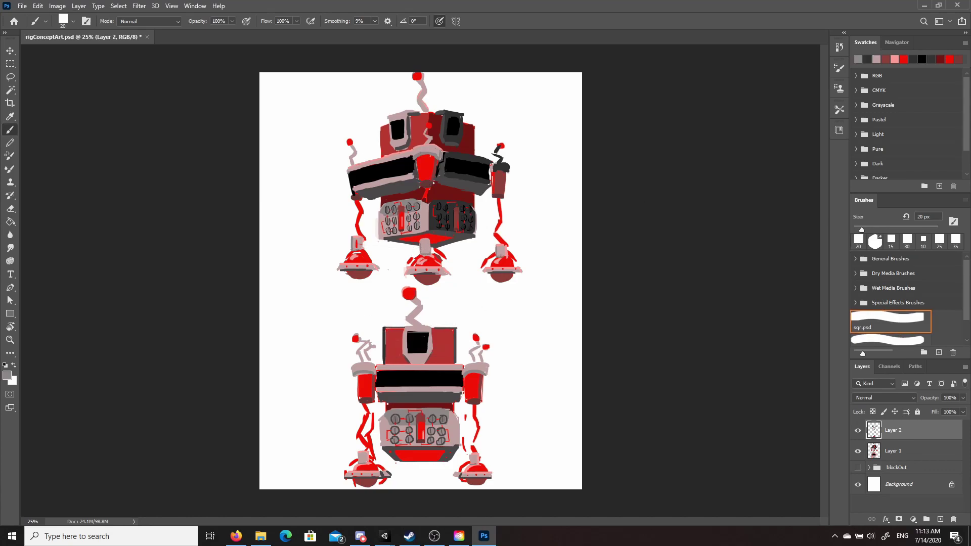
{"action": "left_click", "coordinate": [426, 239], "text": "alt"}
{"action": "left_click", "coordinate": [894, 450]}
{"action": "key", "text": "e"}
{"action": "left_click_drag", "start_coordinate": [365, 243], "coordinate": [358, 232]}
{"action": "left_click", "coordinate": [893, 430]}
{"action": "key", "text": "b"}
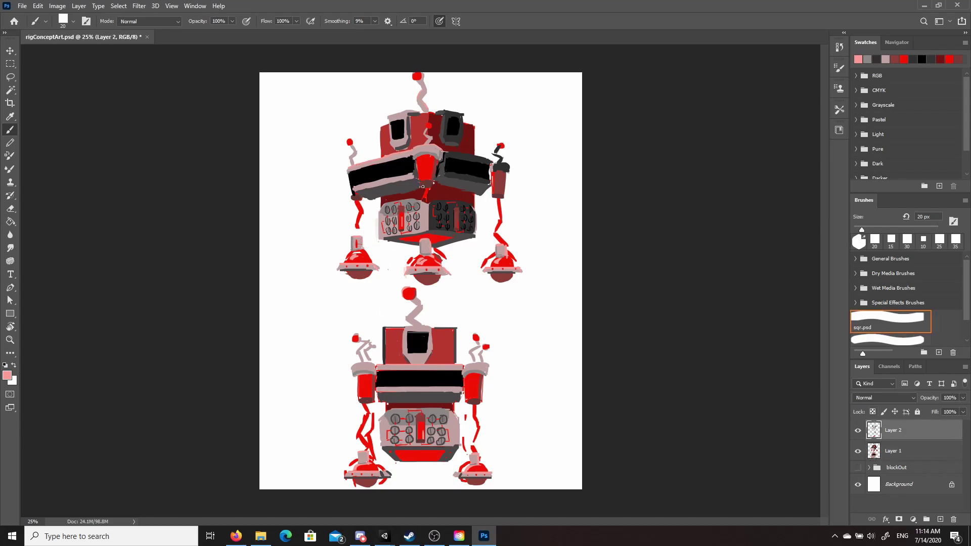
Step: Paint red slots on the upper figure's middle wheel neck and both lower figure wheel necks with a 15 px brush
{"action": "left_click", "coordinate": [435, 178], "text": "alt"}
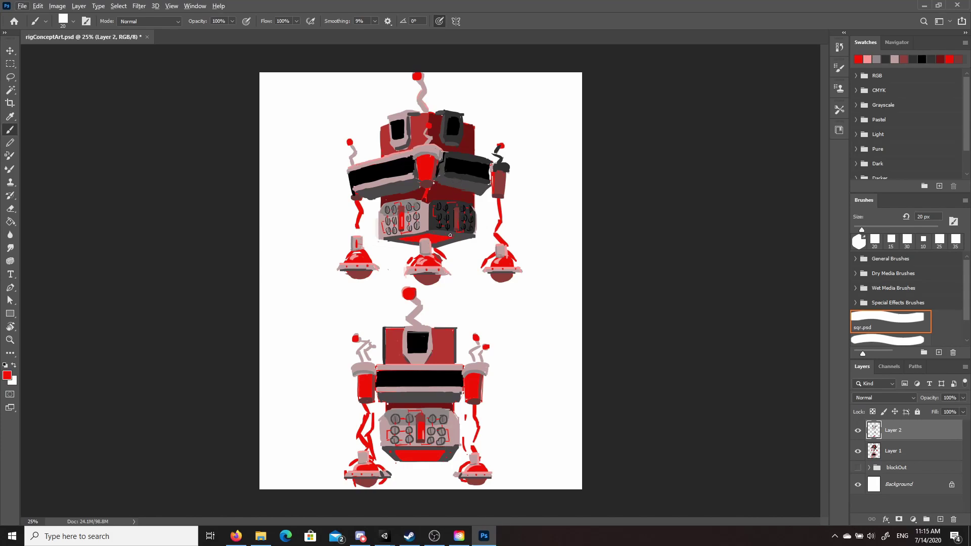
{"action": "left_click_drag", "start_coordinate": [426, 248], "coordinate": [426, 242]}
{"action": "key", "text": "bracketleft"}
{"action": "left_click", "coordinate": [38, 6]}
{"action": "left_click", "coordinate": [44, 26]}
{"action": "key", "text": "bracketright"}
{"action": "left_click_drag", "start_coordinate": [363, 453], "coordinate": [363, 461]}
{"action": "left_click_drag", "start_coordinate": [474, 454], "coordinate": [474, 463]}
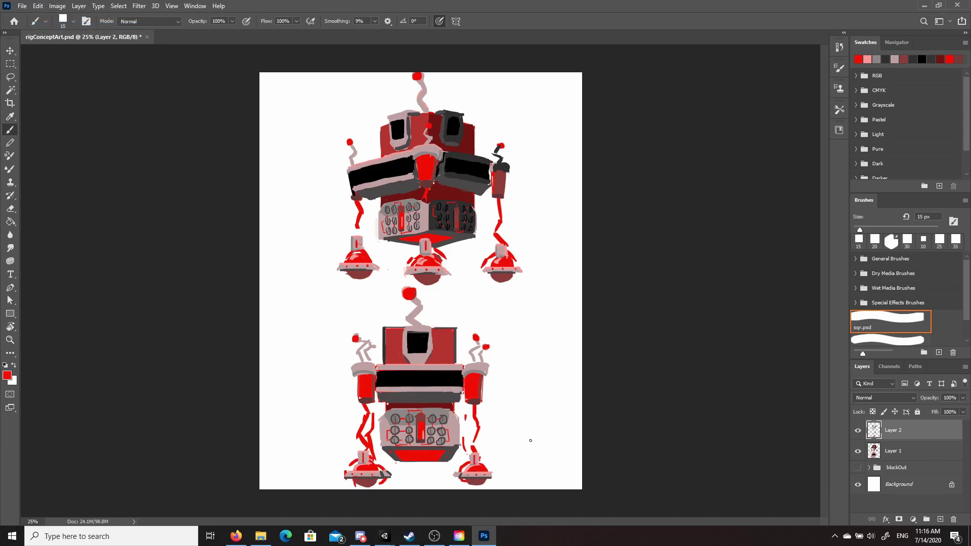
Step: Create a new layer named lightning
{"action": "key", "text": "ctrl+shift+alt+n"}
{"action": "key", "text": "bracketright"}
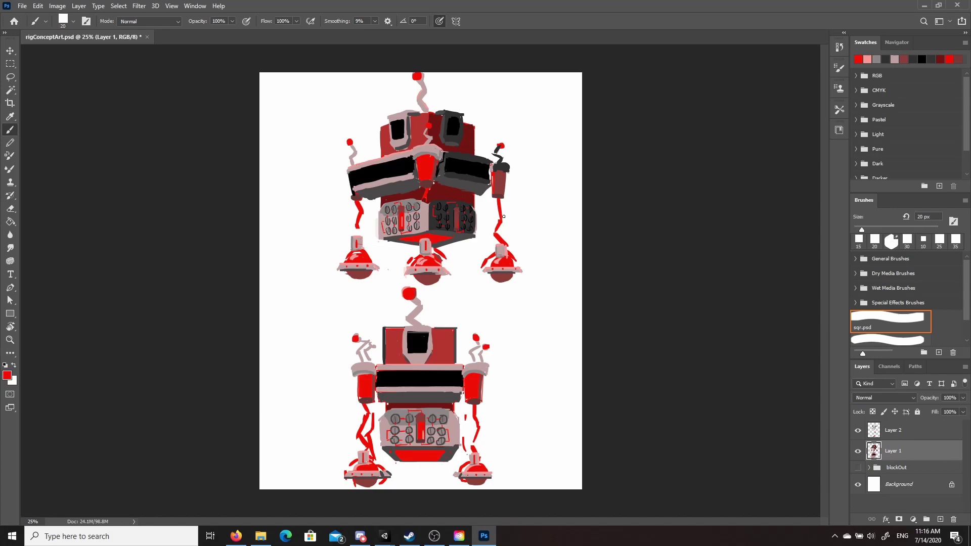
{"action": "left_click", "coordinate": [898, 429]}
{"action": "type", "text": "lightning"}
{"action": "key", "text": "Return"}
Step: Paint thick red zigzag bolts linking the arm canisters to the wheels on both figures with a 40 px brush
{"action": "key", "text": "bracketright"}
{"action": "key", "text": "bracketright"}
{"action": "key", "text": "bracketright"}
{"action": "key", "text": "bracketright"}
{"action": "left_click_drag", "start_coordinate": [498, 198], "coordinate": [502, 244]}
{"action": "left_click_drag", "start_coordinate": [424, 187], "coordinate": [422, 235]}
{"action": "left_click_drag", "start_coordinate": [355, 202], "coordinate": [357, 235]}
{"action": "mouse_move", "coordinate": [365, 405]}
{"action": "left_mouse_down"}
{"action": "mouse_move", "coordinate": [358, 458]}
{"action": "mouse_move", "coordinate": [372, 418]}
{"action": "mouse_move", "coordinate": [369, 438]}
{"action": "left_mouse_up"}
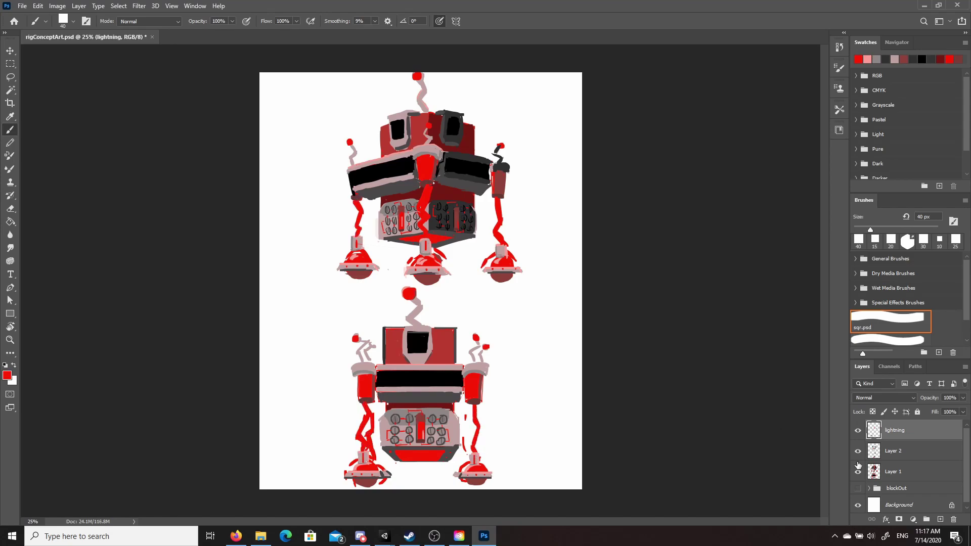
Step: Paint small dark grey and dark red rear wheels behind the lower figure's two wheels on Layer 1 with a 25 px brush
{"action": "key", "text": "alt+bracketleft"}
{"action": "key", "text": "alt+bracketleft"}
{"action": "left_click", "coordinate": [475, 460], "text": "alt"}
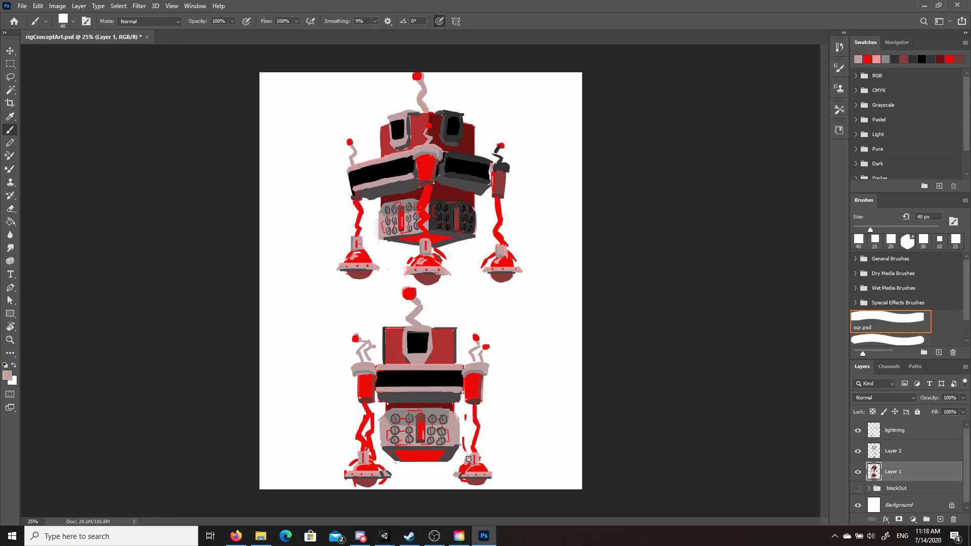
{"action": "left_click", "coordinate": [375, 463], "text": "alt"}
{"action": "key", "text": "ctrl+z"}
{"action": "key", "text": "bracketleft"}
{"action": "key", "text": "bracketleft"}
{"action": "left_click_drag", "start_coordinate": [377, 463], "coordinate": [380, 473]}
{"action": "key", "text": "bracketleft"}
{"action": "key", "text": "ctrl+z"}
{"action": "left_click", "coordinate": [457, 454], "text": "alt"}
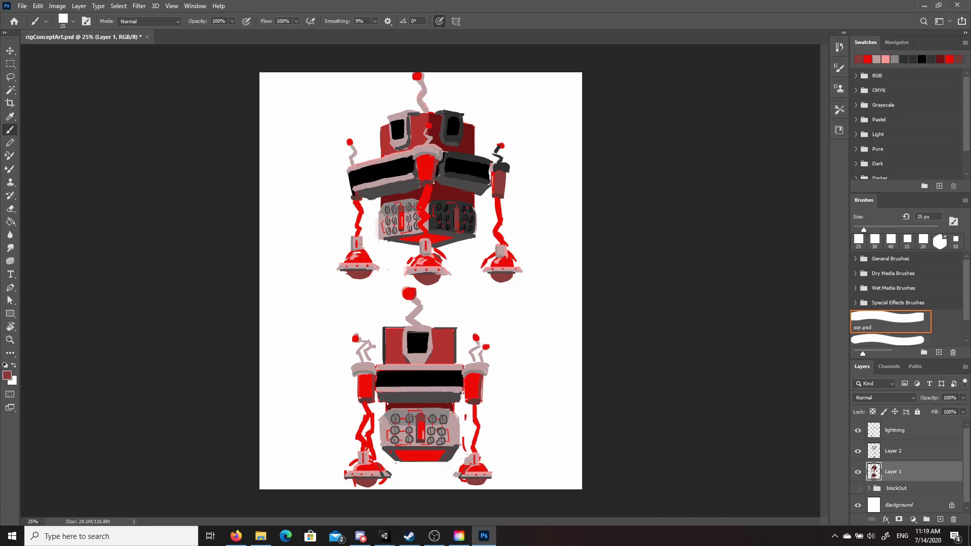
{"action": "left_click", "coordinate": [465, 464], "text": "alt"}
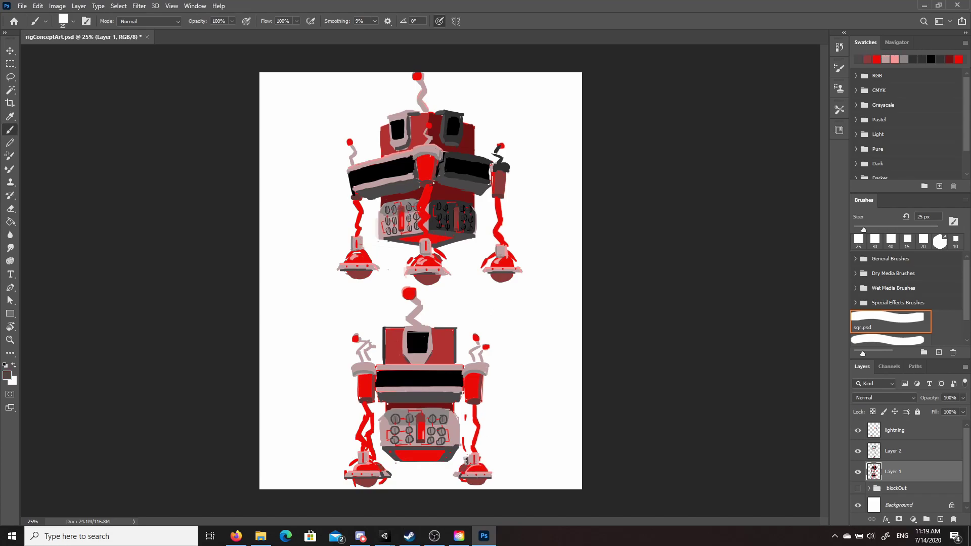
Step: Compare the art with the lightning layer hidden, and paint a thin red rear bolt at the lower figure's right leg on that layer
{"action": "left_click", "coordinate": [858, 430]}
{"action": "left_click", "coordinate": [858, 431]}
{"action": "left_click", "coordinate": [858, 430]}
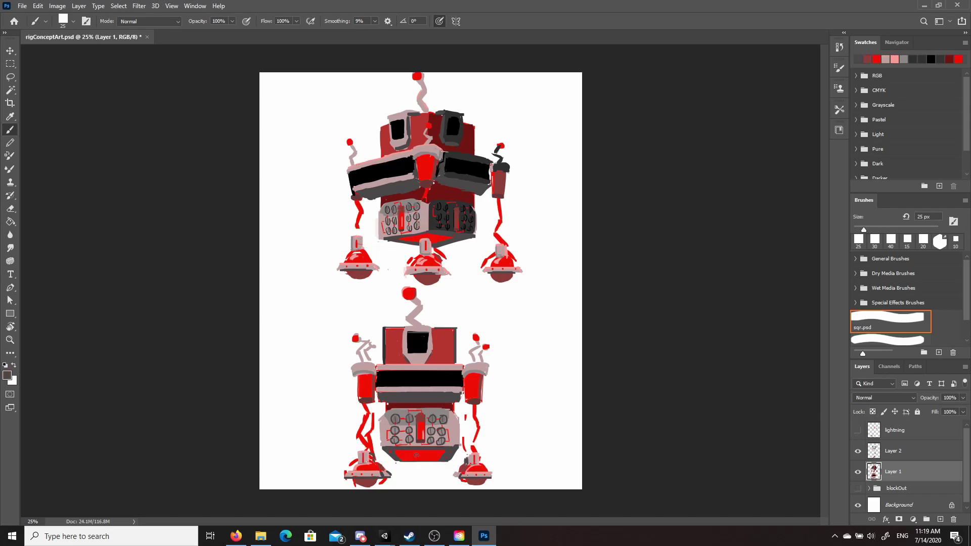
{"action": "left_click", "coordinate": [858, 431]}
{"action": "left_click", "coordinate": [880, 428]}
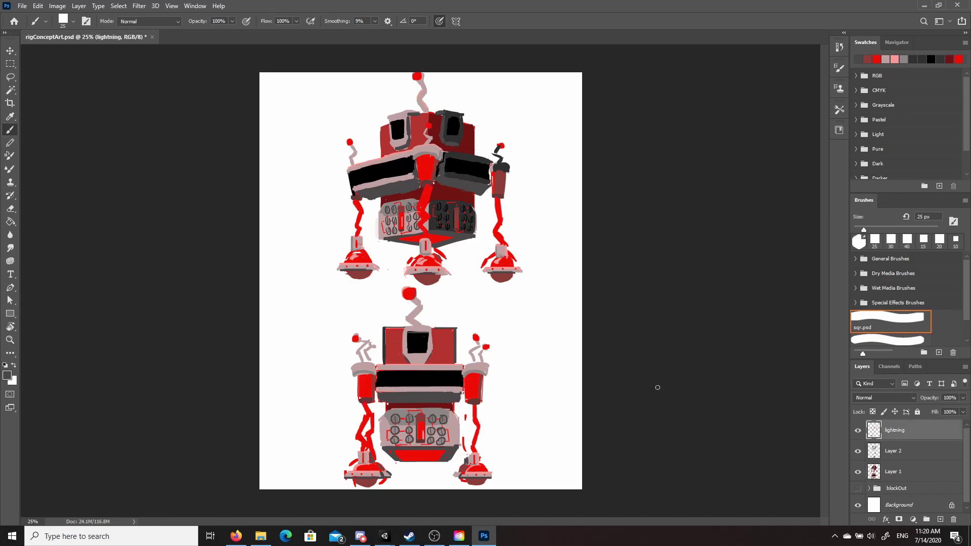
{"action": "left_click", "coordinate": [478, 374], "text": "alt"}
{"action": "left_click_drag", "start_coordinate": [473, 406], "coordinate": [464, 423]}
{"action": "key", "text": "ctrl+z"}
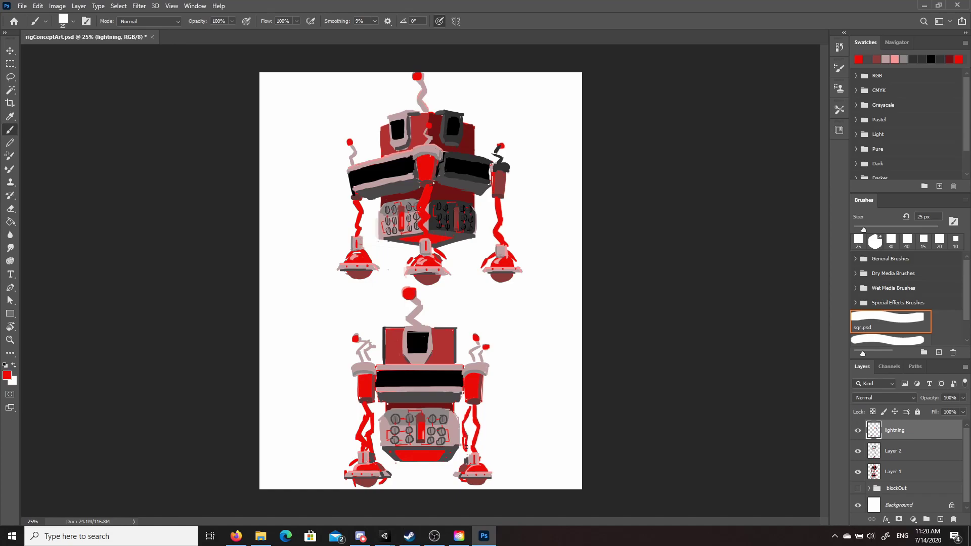
Step: Paint dark red rear canisters behind both arms of the lower figure on Layer 2 and touch up the upper figure's right canister
{"action": "left_click", "coordinate": [894, 451]}
{"action": "left_click", "coordinate": [374, 401], "text": "alt"}
{"action": "left_click_drag", "start_coordinate": [378, 413], "coordinate": [371, 411]}
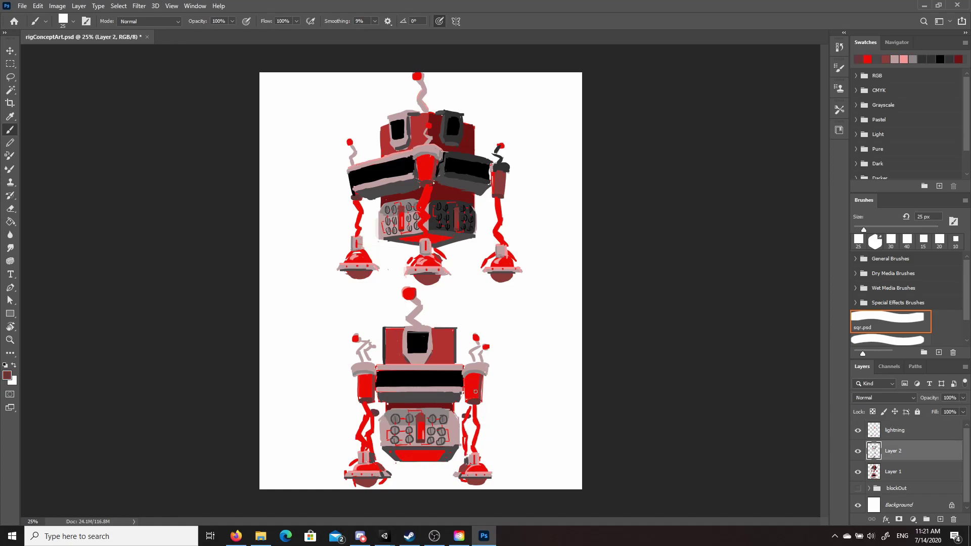
{"action": "left_click", "coordinate": [469, 482], "text": "alt"}
{"action": "left_click_drag", "start_coordinate": [466, 415], "coordinate": [466, 406]}
{"action": "left_click", "coordinate": [498, 196], "text": "alt"}
{"action": "left_click_drag", "start_coordinate": [504, 190], "coordinate": [501, 196]}
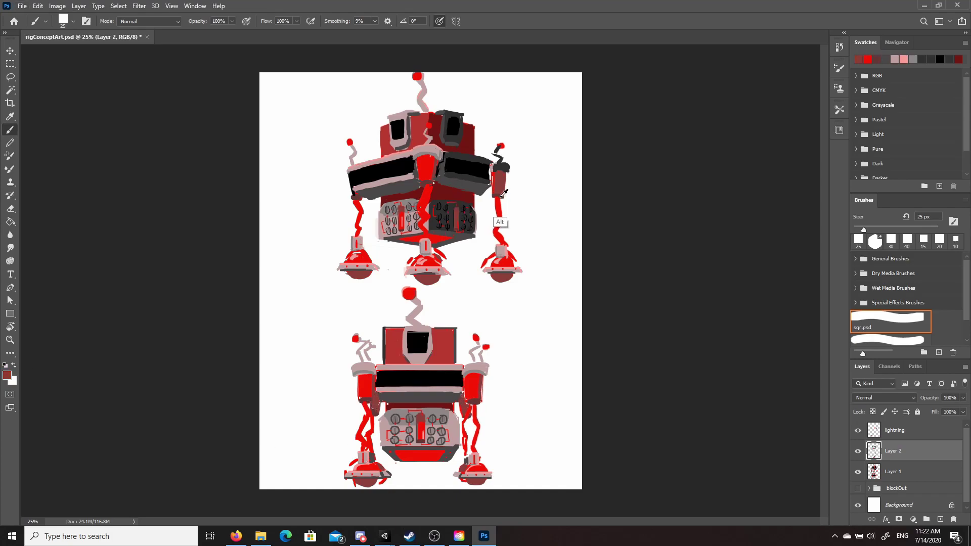
Step: Repaint the lower figure's inner antennas on Layer 1 as small grey stems with dark red tips
{"action": "left_click", "coordinate": [858, 472]}
{"action": "left_click", "coordinate": [858, 472]}
{"action": "left_click", "coordinate": [893, 472]}
{"action": "mouse_move", "coordinate": [487, 346]}
{"action": "left_mouse_down"}
{"action": "mouse_move", "coordinate": [484, 362]}
{"action": "mouse_move", "coordinate": [460, 345]}
{"action": "left_mouse_up"}
{"action": "left_click", "coordinate": [476, 373], "text": "alt"}
{"action": "left_click", "coordinate": [372, 349]}
{"action": "left_click", "coordinate": [443, 340], "text": "alt"}
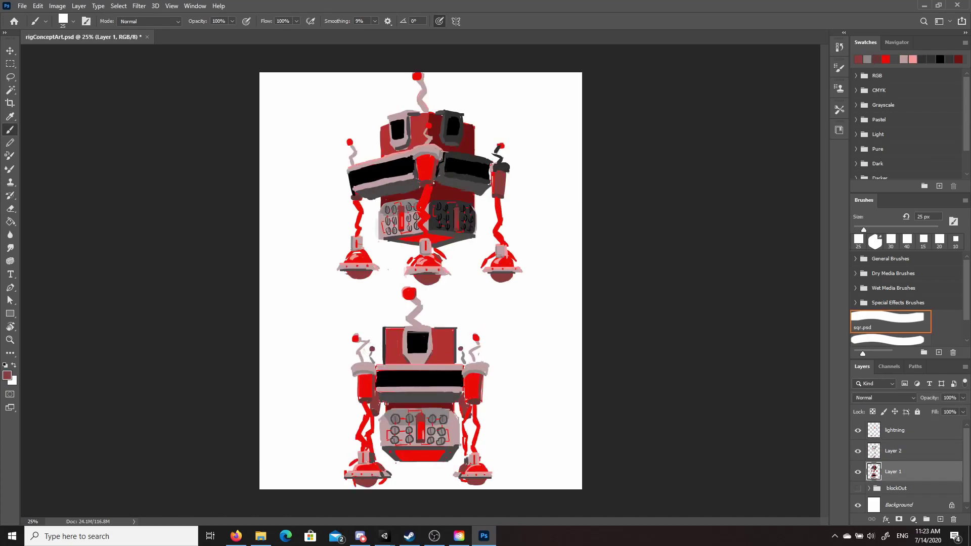
Step: Paint broken red spark strokes around the wheels of both figures on the lightning layer
{"action": "key", "text": "alt+bracketright"}
{"action": "key", "text": "alt+bracketright"}
{"action": "left_click", "coordinate": [464, 445], "text": "alt"}
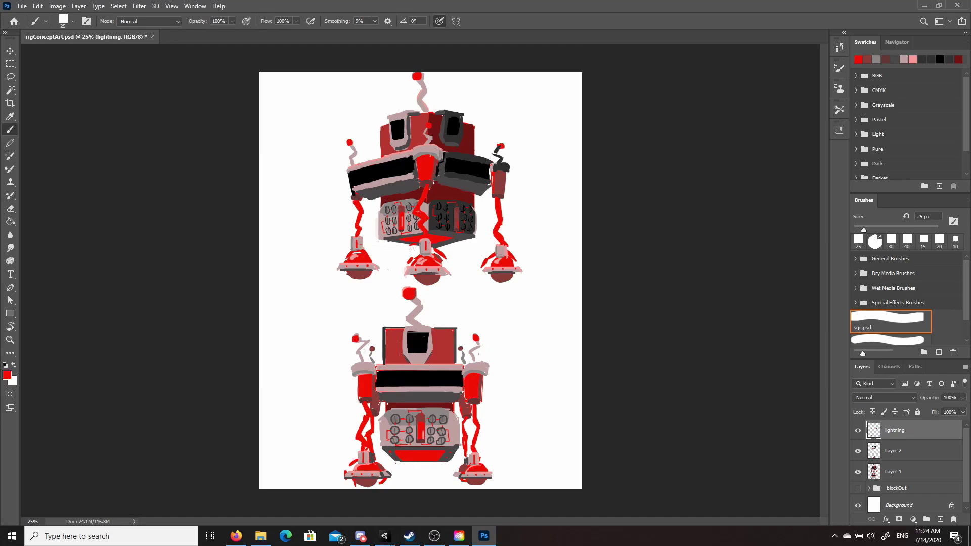
{"action": "left_click_drag", "start_coordinate": [404, 251], "coordinate": [396, 265]}
{"action": "left_click_drag", "start_coordinate": [449, 264], "coordinate": [455, 272]}
{"action": "left_click_drag", "start_coordinate": [522, 256], "coordinate": [531, 264]}
{"action": "mouse_move", "coordinate": [343, 458]}
{"action": "left_mouse_down"}
{"action": "mouse_move", "coordinate": [332, 477]}
{"action": "mouse_move", "coordinate": [396, 474]}
{"action": "left_mouse_up"}
{"action": "left_click_drag", "start_coordinate": [397, 477], "coordinate": [407, 481]}
{"action": "left_click_drag", "start_coordinate": [448, 467], "coordinate": [459, 475]}
{"action": "left_click_drag", "start_coordinate": [485, 462], "coordinate": [493, 470]}
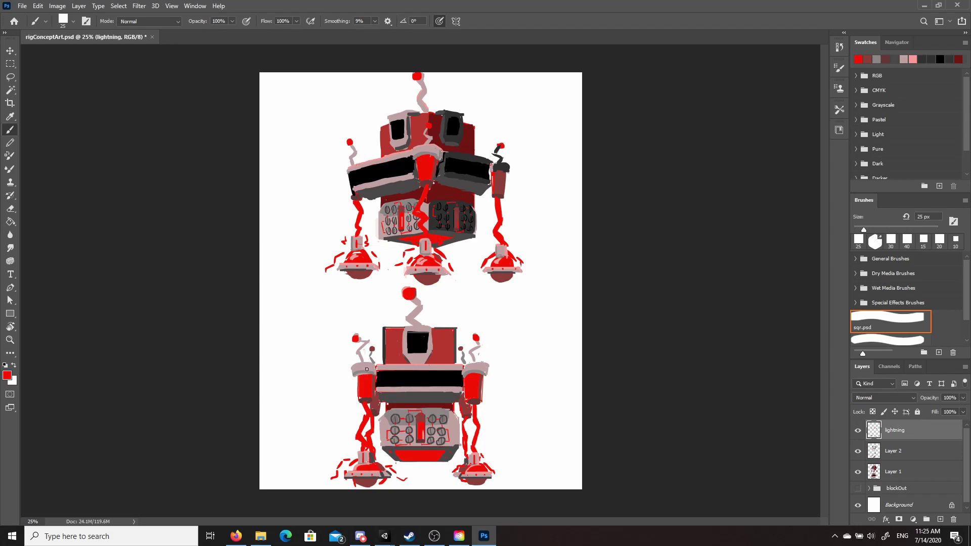
Step: Paint pale pink cores along the red lightning legs of both figures with a 20 px brush
{"action": "left_click", "coordinate": [7, 375]}
{"action": "left_click", "coordinate": [578, 226]}
{"action": "left_click", "coordinate": [569, 230]}
{"action": "left_click", "coordinate": [763, 215]}
{"action": "key", "text": "["}
{"action": "left_click_drag", "start_coordinate": [428, 187], "coordinate": [428, 237]}
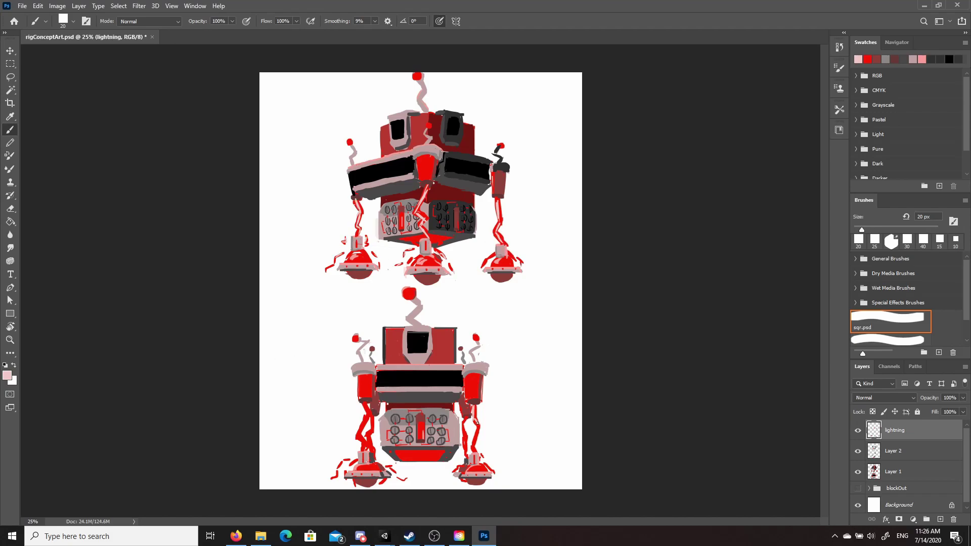
{"action": "left_click_drag", "start_coordinate": [366, 402], "coordinate": [357, 438]}
Step: Add a red Outer Glow in Screen mode at 100% opacity and 62 px size to the lightning layer
{"action": "left_click", "coordinate": [885, 519]}
{"action": "left_click", "coordinate": [903, 507]}
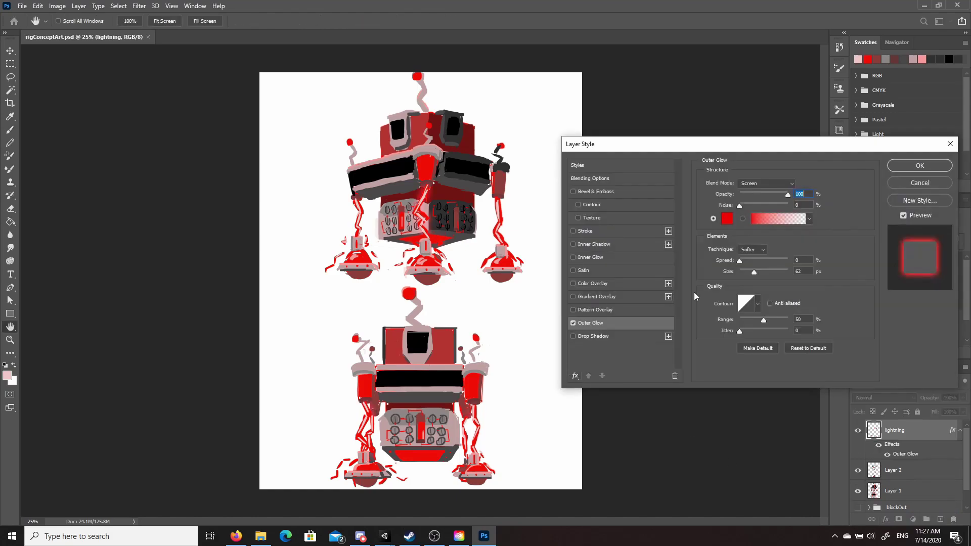
{"action": "key", "text": "Return"}
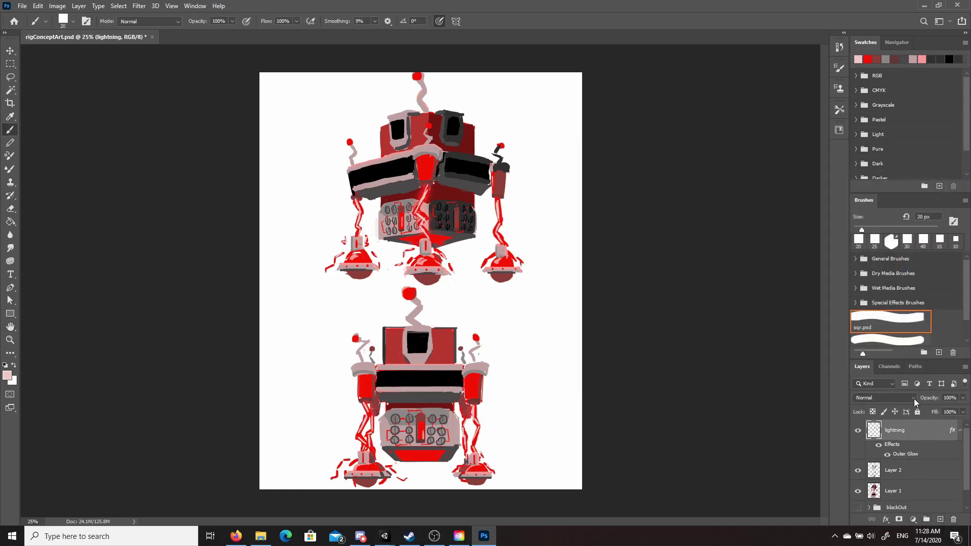
Step: Fill the Background layer with a radial gradient from light blue to a deeper blue
{"action": "scroll", "coordinate": [925, 471], "scroll_direction": "down", "scroll_amount": 2}
{"action": "left_click", "coordinate": [905, 502]}
{"action": "left_click", "coordinate": [7, 375]}
{"action": "left_click", "coordinate": [672, 275]}
{"action": "left_click", "coordinate": [604, 225]}
{"action": "left_click", "coordinate": [761, 215]}
{"action": "key", "text": "shift+g"}
{"action": "left_click", "coordinate": [99, 21]}
{"action": "left_click", "coordinate": [25, 40]}
{"action": "left_click", "coordinate": [14, 382]}
{"action": "left_click", "coordinate": [642, 248]}
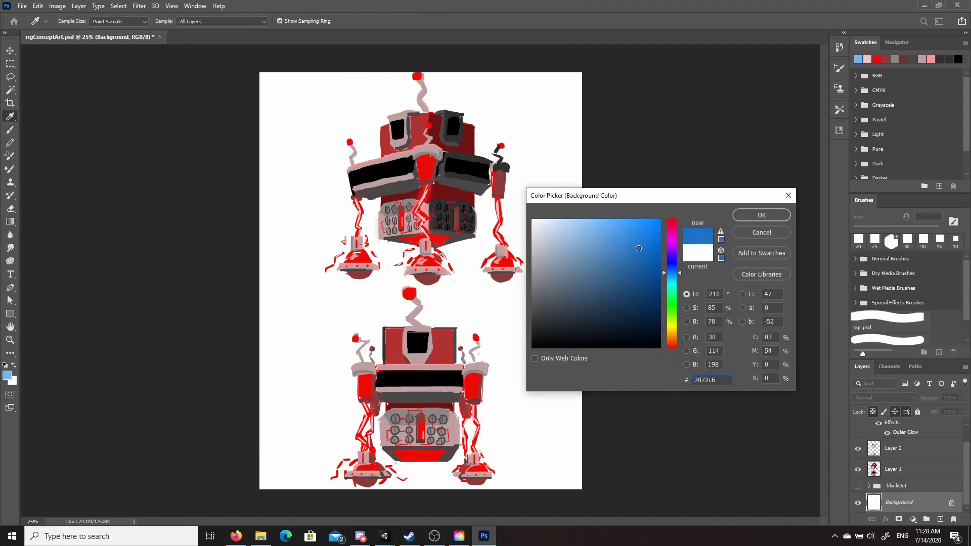
{"action": "key", "text": "Return"}
{"action": "left_click_drag", "start_coordinate": [305, 209], "coordinate": [309, 387]}
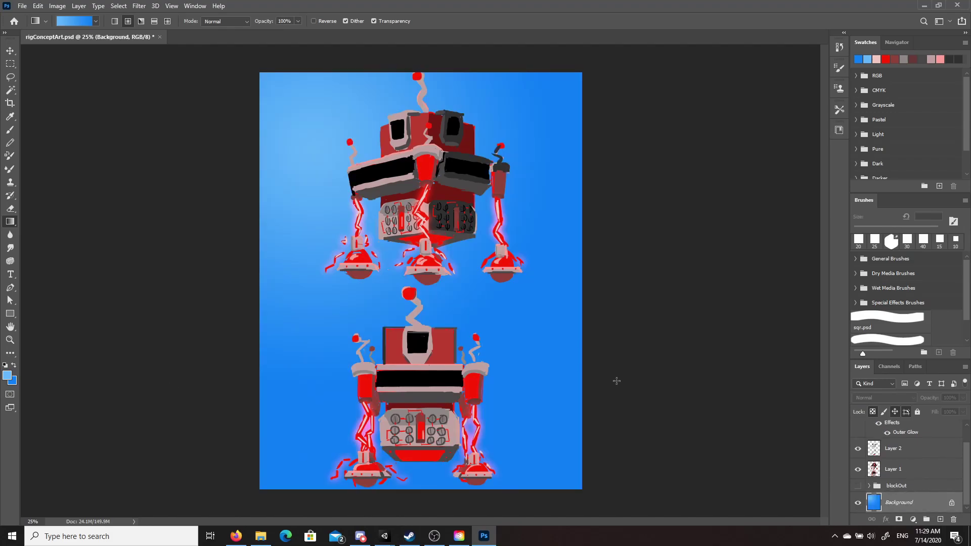
Step: Create a new layer named waves above the lightning layer
{"action": "scroll", "coordinate": [923, 502], "scroll_direction": "up", "scroll_amount": 3}
{"action": "left_click", "coordinate": [898, 431]}
{"action": "left_click", "coordinate": [940, 519]}
{"action": "double_click", "coordinate": [895, 431]}
{"action": "type", "text": "waves"}
{"action": "key", "text": "Return"}
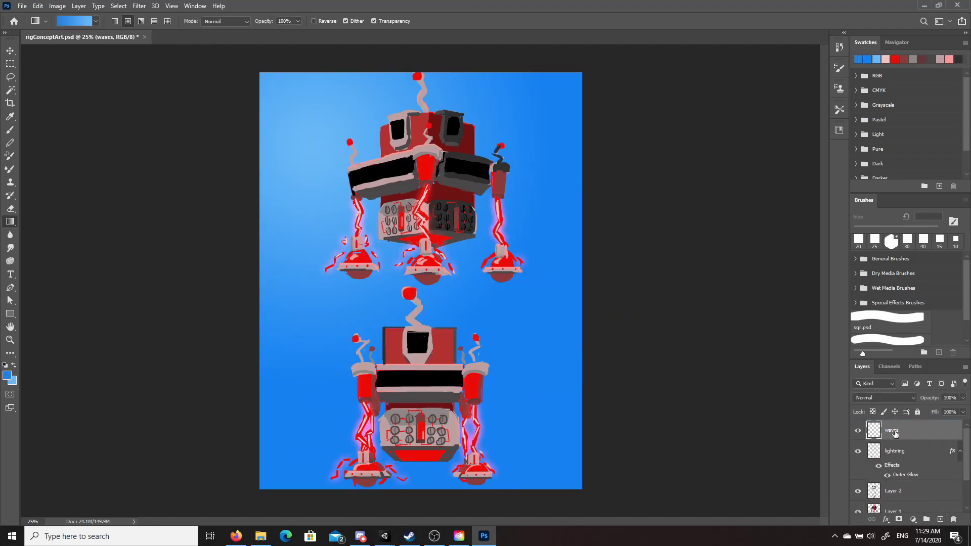
Step: Paint blue water across the canvas at the wheels of both figures with a brush of up to 50 px
{"action": "key", "text": "b"}
{"action": "key", "text": "bracketright"}
{"action": "key", "text": "bracketright"}
{"action": "key", "text": "bracketright"}
{"action": "mouse_move", "coordinate": [262, 291]}
{"action": "left_mouse_down"}
{"action": "mouse_move", "coordinate": [285, 281]}
{"action": "mouse_move", "coordinate": [328, 292]}
{"action": "left_mouse_up"}
{"action": "left_click_drag", "start_coordinate": [276, 289], "coordinate": [455, 273]}
{"action": "left_click_drag", "start_coordinate": [455, 273], "coordinate": [580, 271]}
{"action": "left_click_drag", "start_coordinate": [304, 280], "coordinate": [375, 269]}
{"action": "left_click_drag", "start_coordinate": [375, 269], "coordinate": [427, 277]}
{"action": "key", "text": "bracketright"}
{"action": "mouse_move", "coordinate": [266, 291]}
{"action": "left_mouse_down"}
{"action": "mouse_move", "coordinate": [331, 307]}
{"action": "mouse_move", "coordinate": [328, 295]}
{"action": "mouse_move", "coordinate": [436, 281]}
{"action": "mouse_move", "coordinate": [386, 274]}
{"action": "mouse_move", "coordinate": [485, 296]}
{"action": "mouse_move", "coordinate": [525, 295]}
{"action": "left_mouse_up"}
{"action": "left_click_drag", "start_coordinate": [268, 484], "coordinate": [519, 474]}
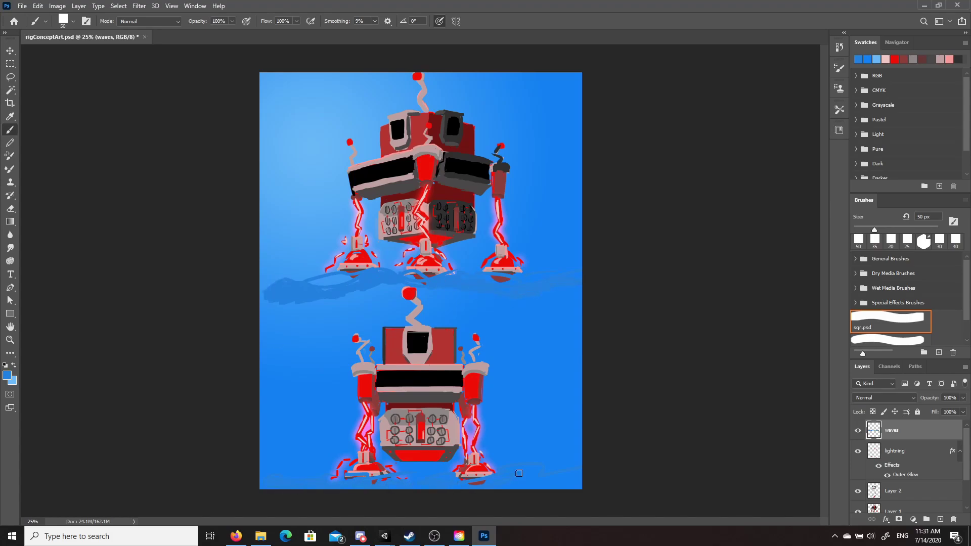
{"action": "left_click_drag", "start_coordinate": [401, 277], "coordinate": [459, 285]}
{"action": "left_click_drag", "start_coordinate": [493, 477], "coordinate": [461, 478]}
Step: Shade the water around and below both figures' wheels with a darker, greyer blue
{"action": "left_click", "coordinate": [7, 376]}
{"action": "left_click", "coordinate": [623, 251]}
{"action": "left_click", "coordinate": [759, 214]}
{"action": "left_click_drag", "start_coordinate": [347, 274], "coordinate": [325, 282]}
{"action": "left_click_drag", "start_coordinate": [424, 276], "coordinate": [412, 278]}
{"action": "left_click_drag", "start_coordinate": [493, 278], "coordinate": [513, 279]}
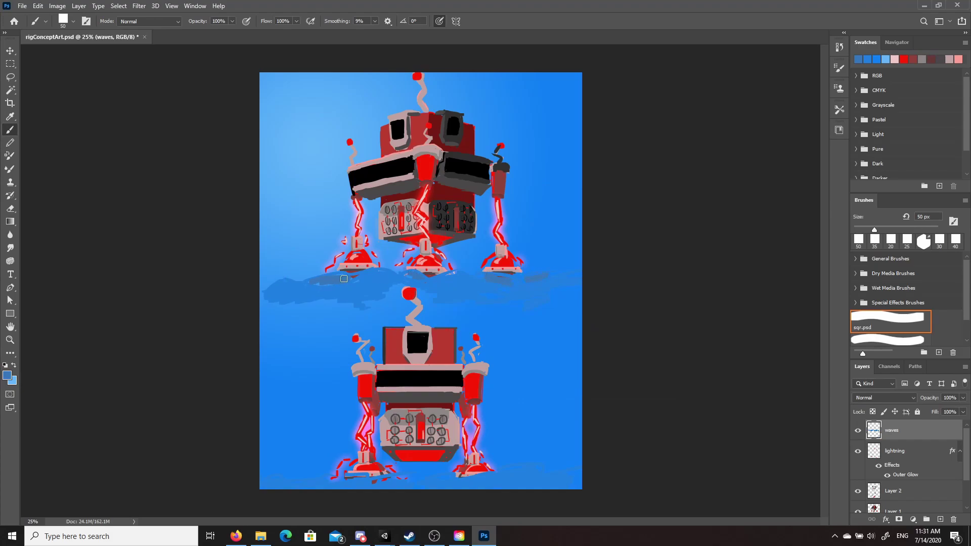
{"action": "left_click_drag", "start_coordinate": [299, 474], "coordinate": [444, 476]}
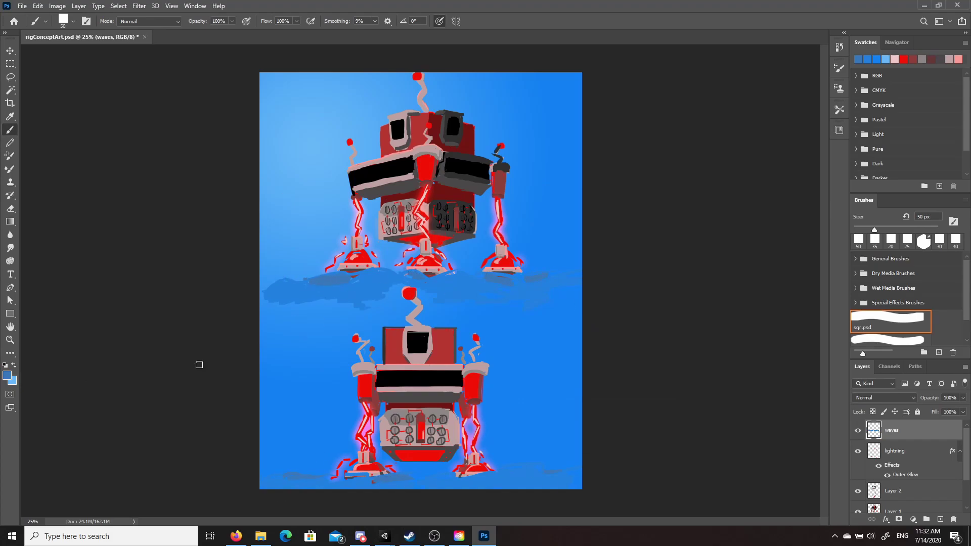
{"action": "left_click_drag", "start_coordinate": [311, 302], "coordinate": [345, 301]}
{"action": "left_click_drag", "start_coordinate": [296, 276], "coordinate": [260, 277]}
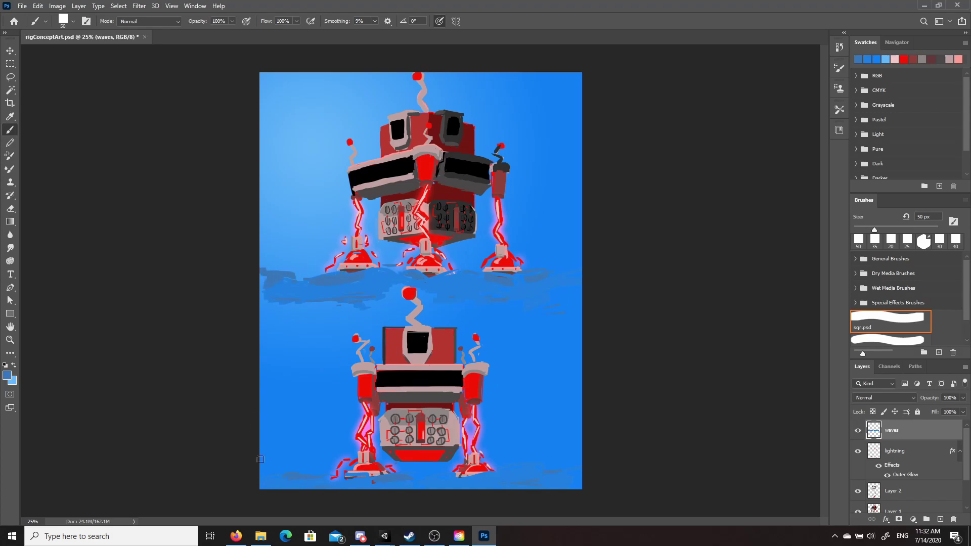
Step: Paint pale blue-white foam crests around the wheels and on the water beneath both figures
{"action": "left_click", "coordinate": [7, 376]}
{"action": "left_click", "coordinate": [551, 229]}
{"action": "left_click", "coordinate": [761, 215]}
{"action": "left_click_drag", "start_coordinate": [331, 268], "coordinate": [391, 265]}
{"action": "left_click_drag", "start_coordinate": [408, 269], "coordinate": [542, 270]}
{"action": "left_click_drag", "start_coordinate": [331, 479], "coordinate": [345, 475]}
{"action": "left_click_drag", "start_coordinate": [388, 473], "coordinate": [411, 476]}
{"action": "mouse_move", "coordinate": [451, 472]}
{"action": "left_mouse_down"}
{"action": "mouse_move", "coordinate": [517, 460]}
{"action": "mouse_move", "coordinate": [575, 471]}
{"action": "left_mouse_up"}
{"action": "left_click_drag", "start_coordinate": [499, 484], "coordinate": [527, 482]}
{"action": "left_click_drag", "start_coordinate": [285, 473], "coordinate": [306, 475]}
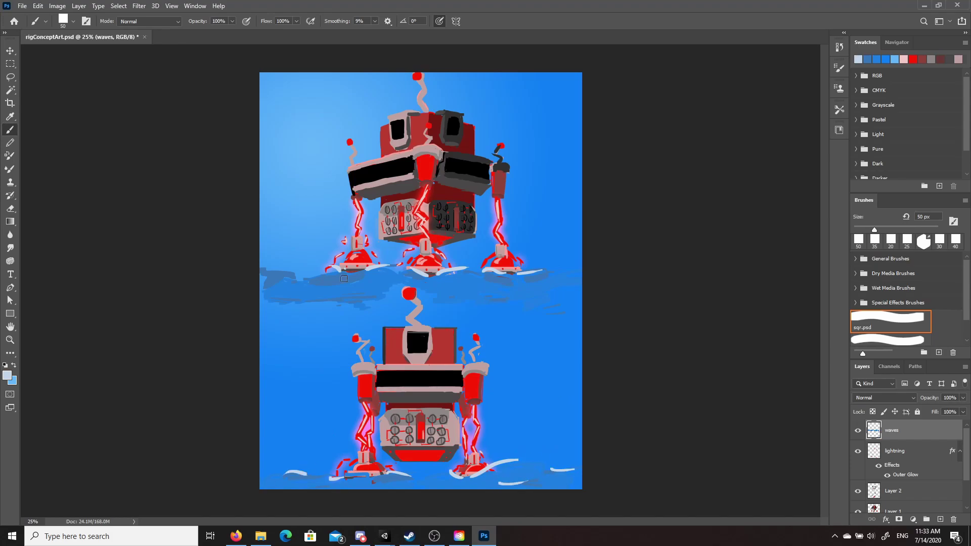
Step: Brighten the blue Background layer with a Brightness/Contrast adjustment
{"action": "left_click", "coordinate": [360, 312], "text": "alt"}
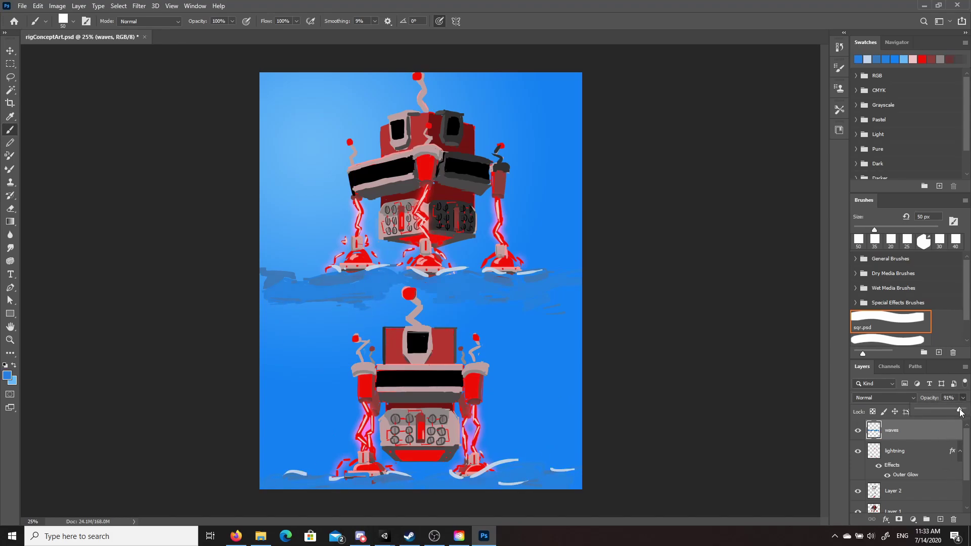
{"action": "scroll", "coordinate": [910, 455], "scroll_direction": "down", "scroll_amount": 2}
{"action": "left_click", "coordinate": [900, 503]}
{"action": "left_click", "coordinate": [57, 5]}
{"action": "mouse_move", "coordinate": [76, 31]}
{"action": "left_click", "coordinate": [198, 31]}
{"action": "mouse_move", "coordinate": [669, 186]}
{"action": "left_mouse_down"}
{"action": "mouse_move", "coordinate": [686, 188]}
{"action": "mouse_move", "coordinate": [674, 193]}
{"action": "left_mouse_up"}
{"action": "key", "text": "Return"}
Step: Create a new layer named clouds above the waves layer
{"action": "key", "text": "b"}
{"action": "left_click", "coordinate": [967, 431]}
{"action": "left_click", "coordinate": [905, 430]}
{"action": "left_click", "coordinate": [940, 520]}
{"action": "double_click", "coordinate": [893, 431]}
{"action": "type", "text": "clouds"}
{"action": "key", "text": "Return"}
Step: Paint a near-white cloud right of the upper figure's head and outline another right of the lower figure with a 30 px brush
{"action": "left_click", "coordinate": [530, 272], "text": "alt"}
{"action": "key", "text": "ctrl+z"}
{"action": "key", "text": "bracketleft"}
{"action": "key", "text": "bracketleft"}
{"action": "left_click_drag", "start_coordinate": [485, 117], "coordinate": [550, 109]}
{"action": "mouse_move", "coordinate": [550, 115]}
{"action": "left_mouse_down"}
{"action": "mouse_move", "coordinate": [504, 126]}
{"action": "mouse_move", "coordinate": [539, 124]}
{"action": "mouse_move", "coordinate": [506, 134]}
{"action": "left_mouse_up"}
{"action": "key", "text": "ctrl+z"}
{"action": "key", "text": "ctrl+z"}
{"action": "mouse_move", "coordinate": [531, 333]}
{"action": "left_mouse_down"}
{"action": "mouse_move", "coordinate": [498, 352]}
{"action": "mouse_move", "coordinate": [564, 329]}
{"action": "left_mouse_up"}
{"action": "left_click", "coordinate": [7, 375]}
{"action": "key", "text": "Return"}
{"action": "key", "text": "b"}
{"action": "mouse_move", "coordinate": [498, 133]}
{"action": "left_mouse_down"}
{"action": "mouse_move", "coordinate": [470, 120]}
{"action": "mouse_move", "coordinate": [479, 106]}
{"action": "mouse_move", "coordinate": [497, 132]}
{"action": "mouse_move", "coordinate": [483, 127]}
{"action": "mouse_move", "coordinate": [488, 105]}
{"action": "mouse_move", "coordinate": [554, 120]}
{"action": "mouse_move", "coordinate": [500, 120]}
{"action": "mouse_move", "coordinate": [540, 128]}
{"action": "mouse_move", "coordinate": [510, 109]}
{"action": "mouse_move", "coordinate": [496, 133]}
{"action": "mouse_move", "coordinate": [564, 135]}
{"action": "left_mouse_up"}
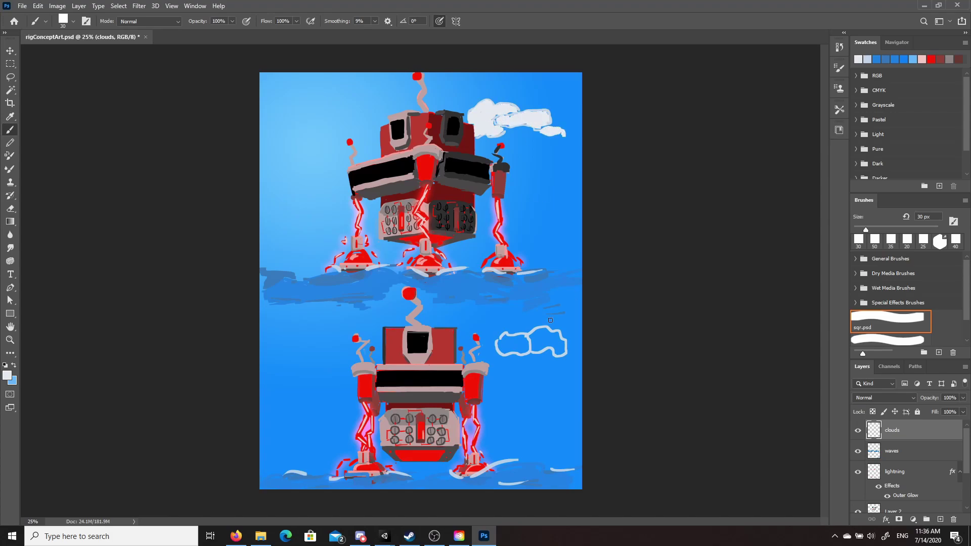
Step: Fill in the lower cloud, add a small wisp beneath it, and shade the clouds with pale blue-grey
{"action": "mouse_move", "coordinate": [520, 347]}
{"action": "left_mouse_down"}
{"action": "mouse_move", "coordinate": [536, 330]}
{"action": "mouse_move", "coordinate": [520, 350]}
{"action": "mouse_move", "coordinate": [545, 337]}
{"action": "mouse_move", "coordinate": [484, 353]}
{"action": "mouse_move", "coordinate": [504, 335]}
{"action": "mouse_move", "coordinate": [524, 352]}
{"action": "mouse_move", "coordinate": [545, 331]}
{"action": "mouse_move", "coordinate": [565, 346]}
{"action": "mouse_move", "coordinate": [560, 355]}
{"action": "mouse_move", "coordinate": [538, 335]}
{"action": "left_mouse_up"}
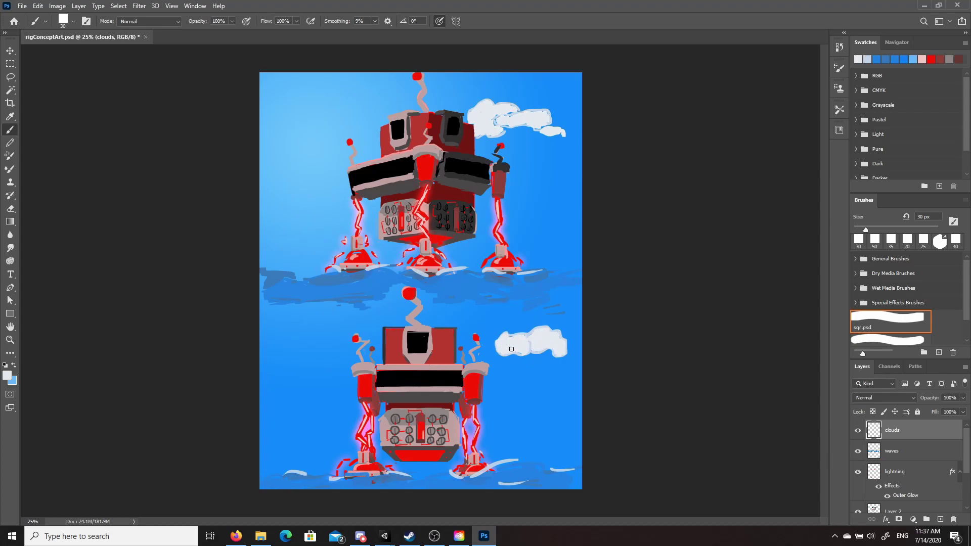
{"action": "mouse_move", "coordinate": [571, 364]}
{"action": "left_mouse_down"}
{"action": "mouse_move", "coordinate": [515, 353]}
{"action": "mouse_move", "coordinate": [566, 364]}
{"action": "left_mouse_up"}
{"action": "left_click_drag", "start_coordinate": [537, 125], "coordinate": [568, 132]}
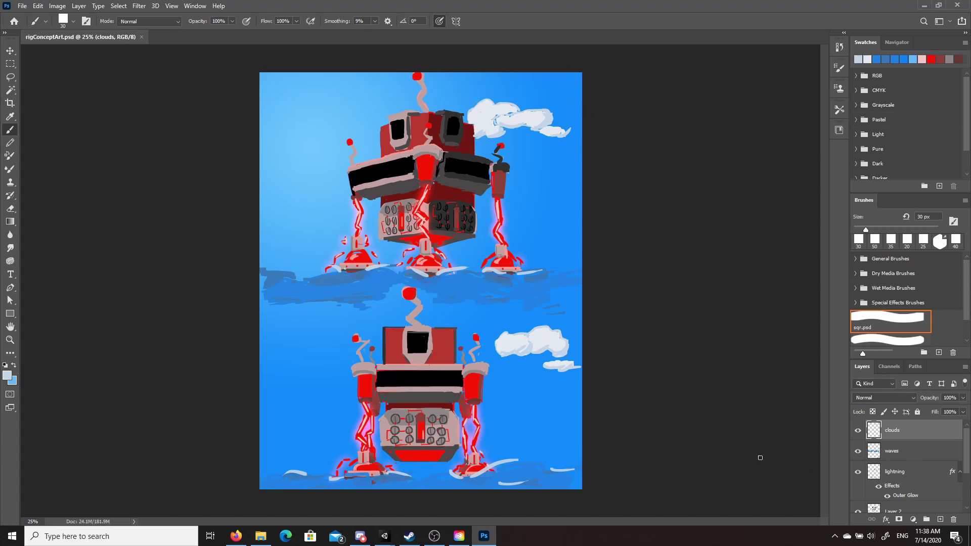
Step: Copy the lower cloud to the sky left of the upper figure and the upper cloud to the left of the lower figure
{"action": "key", "text": "m"}
{"action": "left_click_drag", "start_coordinate": [488, 315], "coordinate": [585, 379]}
{"action": "key", "text": "v"}
{"action": "left_click_drag", "start_coordinate": [532, 341], "coordinate": [278, 116]}
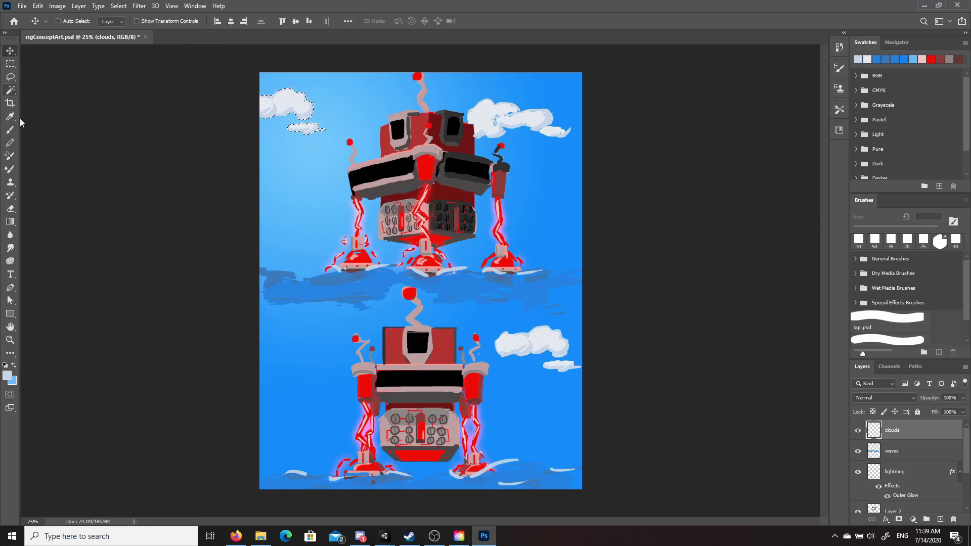
{"action": "key", "text": "m"}
{"action": "left_click_drag", "start_coordinate": [466, 98], "coordinate": [577, 156]}
{"action": "key", "text": "v"}
{"action": "left_click_drag", "start_coordinate": [495, 121], "coordinate": [267, 337]}
{"action": "key", "text": "ctrl+d"}
Step: Copy the right-hand lower cloud behind the lower figure's right arm and the upper figure's body, and move the clouds layer below Layer 1
{"action": "key", "text": "m"}
{"action": "left_click_drag", "start_coordinate": [496, 321], "coordinate": [583, 375]}
{"action": "key", "text": "v"}
{"action": "left_click_drag", "start_coordinate": [552, 333], "coordinate": [475, 377]}
{"action": "mouse_move", "coordinate": [470, 350]}
{"action": "left_mouse_down"}
{"action": "mouse_move", "coordinate": [396, 209]}
{"action": "mouse_move", "coordinate": [385, 142]}
{"action": "left_mouse_up"}
{"action": "key", "text": "ctrl+d"}
{"action": "left_click_drag", "start_coordinate": [916, 429], "coordinate": [905, 478]}
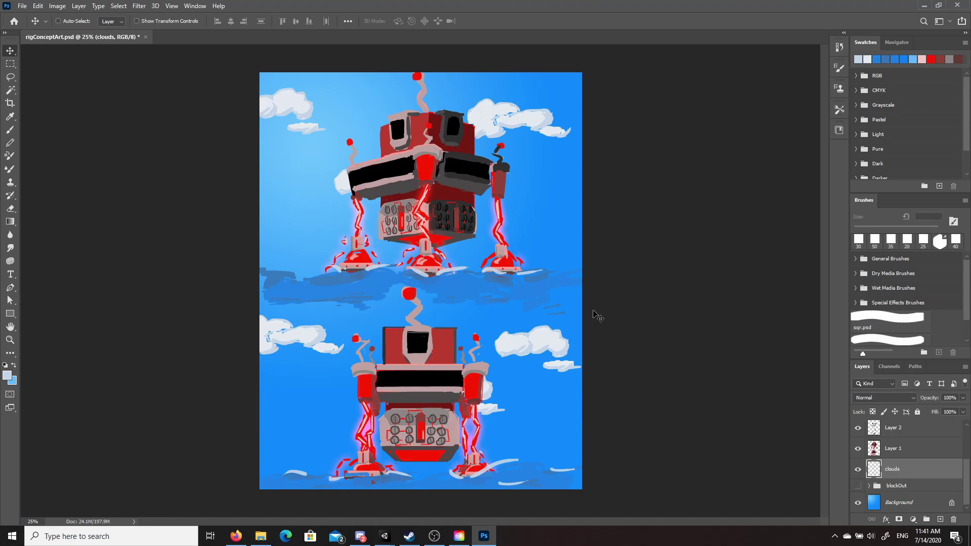
Step: Create a new layer named display directly above Layer 2
{"action": "scroll", "coordinate": [904, 471], "scroll_direction": "up", "scroll_amount": 3}
{"action": "left_click", "coordinate": [904, 472]}
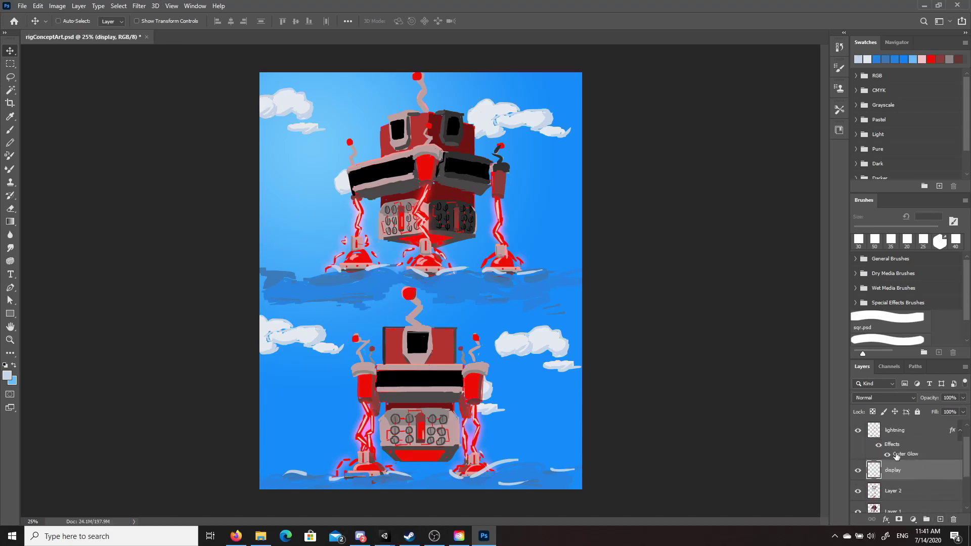
Step: Add a text box over the upper figure's left side reading GET REKT in the Hydrophilia Iced font
{"action": "left_click", "coordinate": [10, 275]}
{"action": "left_click_drag", "start_coordinate": [295, 183], "coordinate": [389, 208]}
{"action": "left_click", "coordinate": [146, 21]}
{"action": "scroll", "coordinate": [172, 283], "scroll_direction": "down", "scroll_amount": 5}
{"action": "scroll", "coordinate": [172, 284], "scroll_direction": "up", "scroll_amount": 5}
{"action": "scroll", "coordinate": [209, 254], "scroll_direction": "down", "scroll_amount": 2}
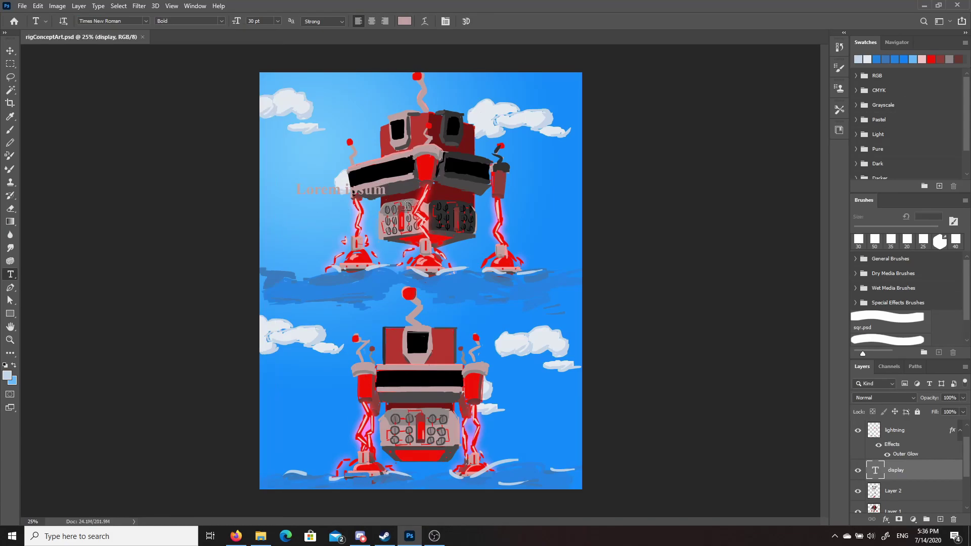
{"action": "left_click", "coordinate": [146, 20]}
{"action": "type", "text": "hy"}
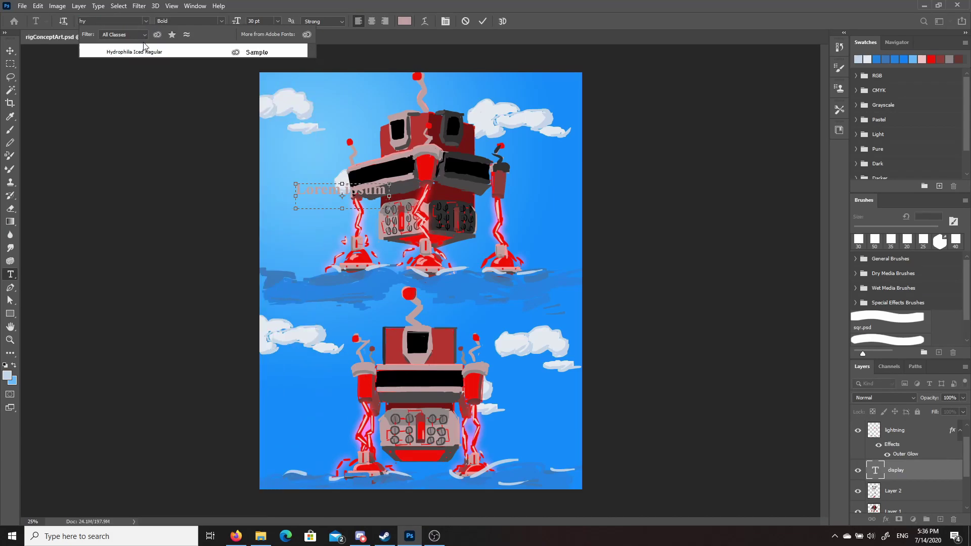
{"action": "left_click", "coordinate": [385, 190]}
{"action": "left_click", "coordinate": [146, 21]}
{"action": "left_click", "coordinate": [143, 52]}
{"action": "type", "text": "GET REKT"}
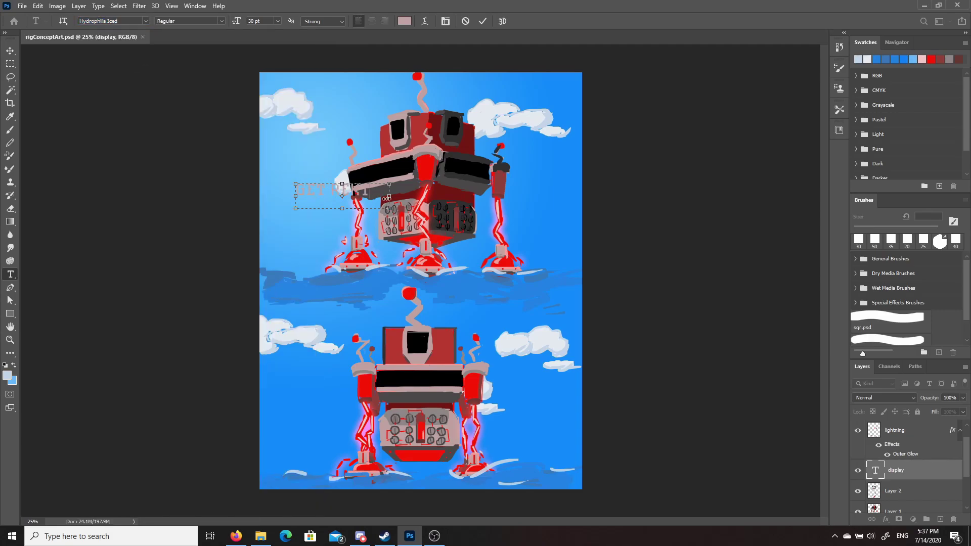
Step: Colour the whole GET REKT text bright red and set its size to 24 pt
{"action": "key", "text": "ctrl+a"}
{"action": "left_click", "coordinate": [400, 21]}
{"action": "left_click", "coordinate": [931, 57]}
{"action": "left_click", "coordinate": [760, 215]}
{"action": "left_click", "coordinate": [277, 21]}
{"action": "left_click", "coordinate": [272, 109]}
Step: Extend the text to GET REKT!!!! and tighten its text box around the line
{"action": "left_click", "coordinate": [382, 192]}
{"action": "type", "text": "!!!"}
{"action": "left_click_drag", "start_coordinate": [389, 208], "coordinate": [380, 197]}
{"action": "scroll", "coordinate": [388, 211], "scroll_direction": "up", "scroll_amount": 7}
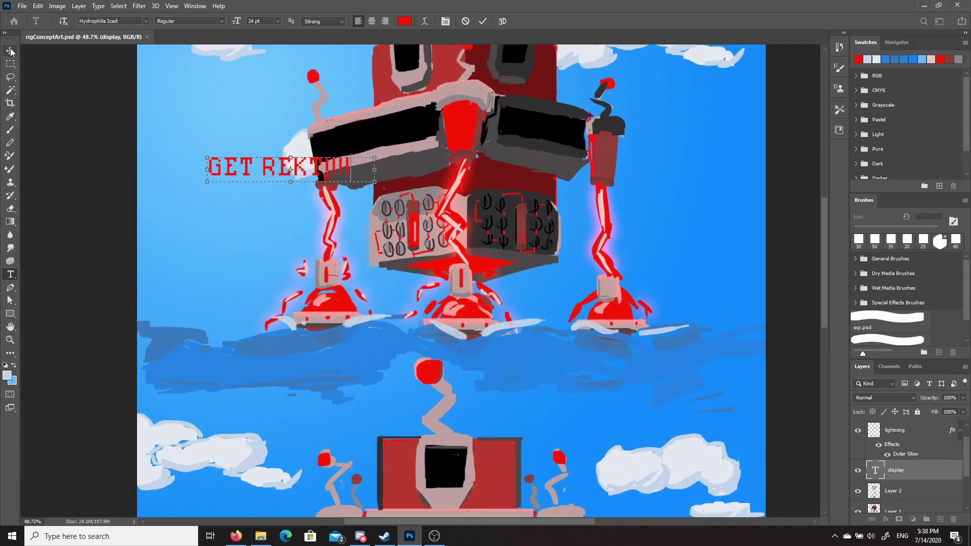
Step: Move the GET REKT!!!! text onto the lower figure's black chest display
{"action": "left_click", "coordinate": [10, 51]}
{"action": "left_click_drag", "start_coordinate": [301, 176], "coordinate": [402, 153]}
{"action": "scroll", "coordinate": [399, 147], "scroll_direction": "up", "scroll_amount": 1}
{"action": "scroll", "coordinate": [399, 147], "scroll_direction": "down", "scroll_amount": 5}
{"action": "left_click_drag", "start_coordinate": [387, 97], "coordinate": [435, 340]}
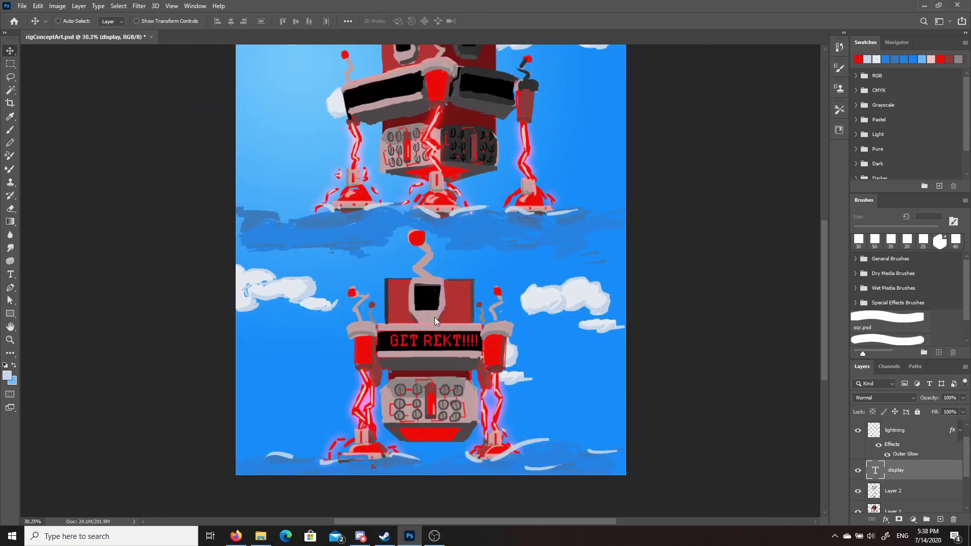
{"action": "scroll", "coordinate": [379, 315], "scroll_direction": "down", "scroll_amount": 5}
{"action": "scroll", "coordinate": [385, 309], "scroll_direction": "up", "scroll_amount": 9}
{"action": "scroll", "coordinate": [385, 309], "scroll_direction": "down", "scroll_amount": 3}
{"action": "scroll", "coordinate": [879, 459], "scroll_direction": "down", "scroll_amount": 2}
{"action": "scroll", "coordinate": [876, 477], "scroll_direction": "up", "scroll_amount": 3}
Step: Duplicate the display text, change the copy to >:( and centre it on the lower figure's head screen
{"action": "left_click_drag", "start_coordinate": [450, 410], "coordinate": [524, 376]}
{"action": "double_click", "coordinate": [446, 360]}
{"action": "key", "text": "ctrl+a"}
{"action": "type", "text": "X"}
{"action": "left_click", "coordinate": [10, 50]}
{"action": "scroll", "coordinate": [525, 375], "scroll_direction": "up", "scroll_amount": 4}
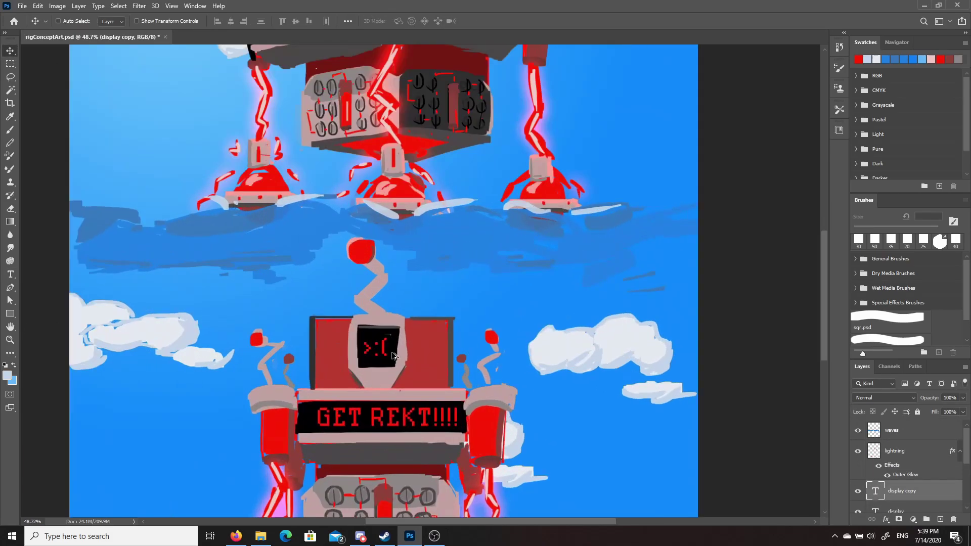
{"action": "left_click_drag", "start_coordinate": [449, 351], "coordinate": [453, 351]}
{"action": "scroll", "coordinate": [452, 349], "scroll_direction": "down", "scroll_amount": 8}
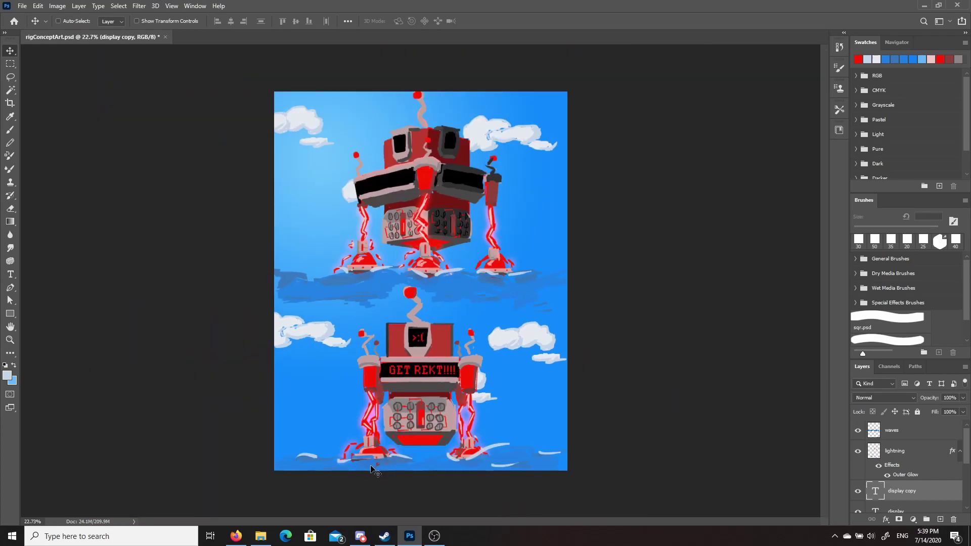
Step: Copy the GET REKT!!!! text onto the upper figure's left display panel
{"action": "scroll", "coordinate": [341, 337], "scroll_direction": "down", "scroll_amount": 1}
{"action": "scroll", "coordinate": [340, 337], "scroll_direction": "up", "scroll_amount": 2}
{"action": "scroll", "coordinate": [556, 398], "scroll_direction": "down", "scroll_amount": 1}
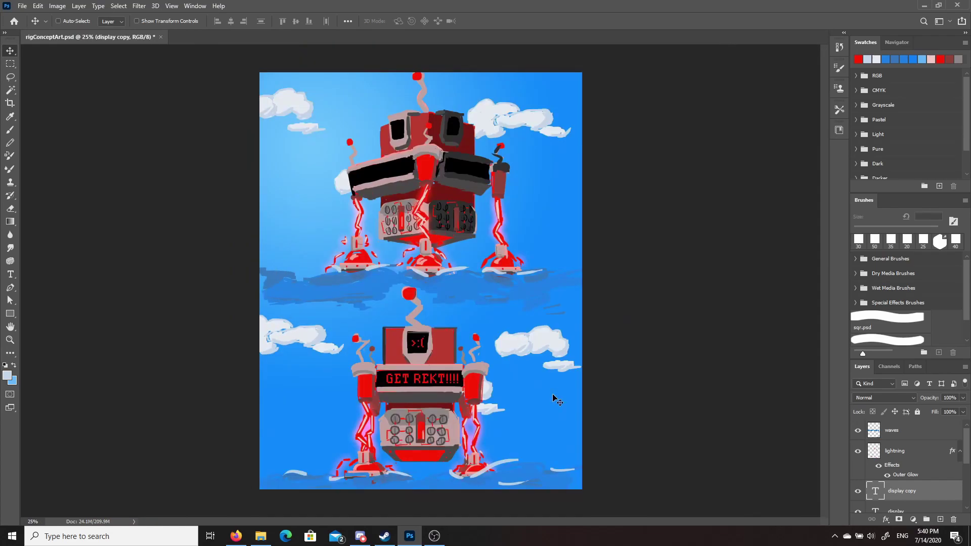
{"action": "scroll", "coordinate": [901, 458], "scroll_direction": "down", "scroll_amount": 2}
{"action": "left_click_drag", "start_coordinate": [418, 346], "coordinate": [366, 166]}
{"action": "left_click", "coordinate": [898, 470]}
{"action": "scroll", "coordinate": [364, 164], "scroll_direction": "up", "scroll_amount": 8}
{"action": "left_click", "coordinate": [39, 6]}
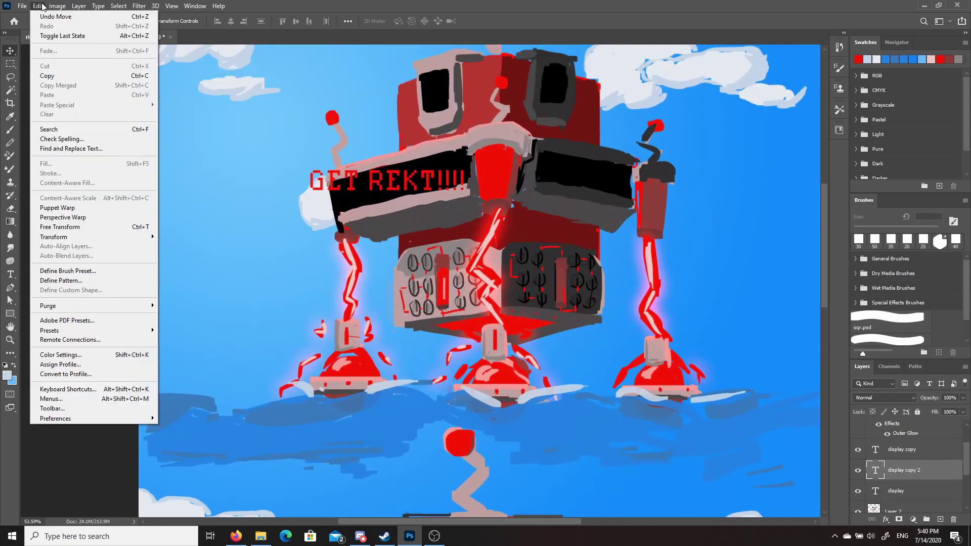
{"action": "left_click", "coordinate": [62, 217]}
{"action": "left_click_drag", "start_coordinate": [330, 175], "coordinate": [465, 209]}
{"action": "left_click_drag", "start_coordinate": [464, 175], "coordinate": [464, 135]}
{"action": "left_click_drag", "start_coordinate": [464, 209], "coordinate": [468, 193]}
{"action": "left_click_drag", "start_coordinate": [330, 210], "coordinate": [333, 225]}
{"action": "left_click_drag", "start_coordinate": [329, 175], "coordinate": [328, 172]}
{"action": "key", "text": "Return"}
{"action": "left_click", "coordinate": [506, 175]}
{"action": "left_click_drag", "start_coordinate": [468, 193], "coordinate": [467, 191]}
{"action": "key", "text": "Escape"}
{"action": "left_click", "coordinate": [38, 6]}
{"action": "left_click", "coordinate": [89, 218]}
{"action": "left_click_drag", "start_coordinate": [307, 165], "coordinate": [467, 197]}
{"action": "left_click_drag", "start_coordinate": [466, 165], "coordinate": [467, 135]}
{"action": "left_click_drag", "start_coordinate": [467, 197], "coordinate": [468, 196]}
{"action": "left_click_drag", "start_coordinate": [307, 196], "coordinate": [340, 225]}
{"action": "left_click_drag", "start_coordinate": [307, 166], "coordinate": [466, 196]}
{"action": "key", "text": "Escape"}
Step: Use Perspective Warp to slant the copied GET REKT!!!! text to fit the upper figure's left display panel
{"action": "left_click", "coordinate": [38, 5]}
{"action": "left_click", "coordinate": [84, 219]}
{"action": "key", "text": "w"}
{"action": "left_click_drag", "start_coordinate": [467, 160], "coordinate": [466, 149]}
{"action": "left_click_drag", "start_coordinate": [466, 196], "coordinate": [466, 184]}
{"action": "left_click_drag", "start_coordinate": [307, 196], "coordinate": [338, 210]}
{"action": "left_click_drag", "start_coordinate": [307, 160], "coordinate": [329, 183]}
{"action": "key", "text": "Return"}
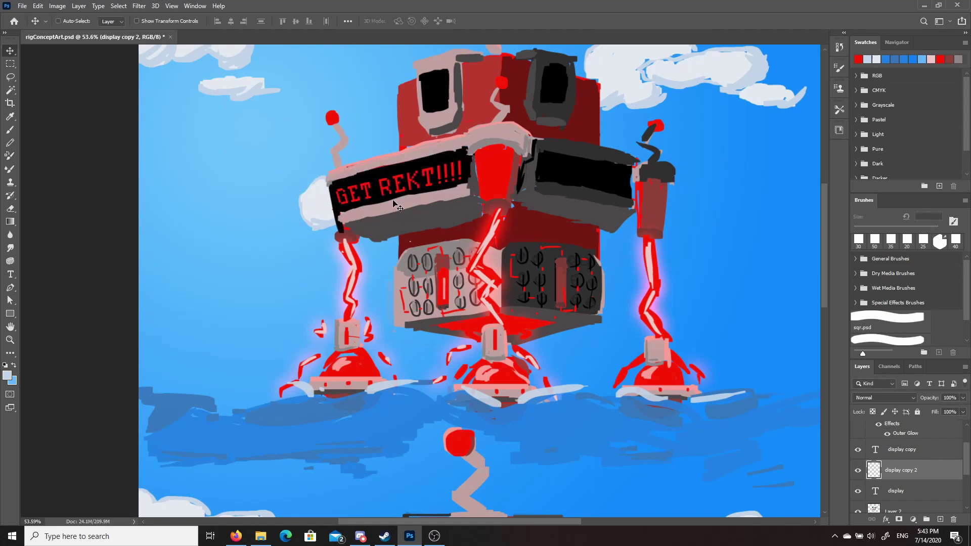
{"action": "key", "text": "ctrl+0"}
{"action": "scroll", "coordinate": [440, 334], "scroll_direction": "down", "scroll_amount": 3}
{"action": "scroll", "coordinate": [440, 377], "scroll_direction": "up", "scroll_amount": 5}
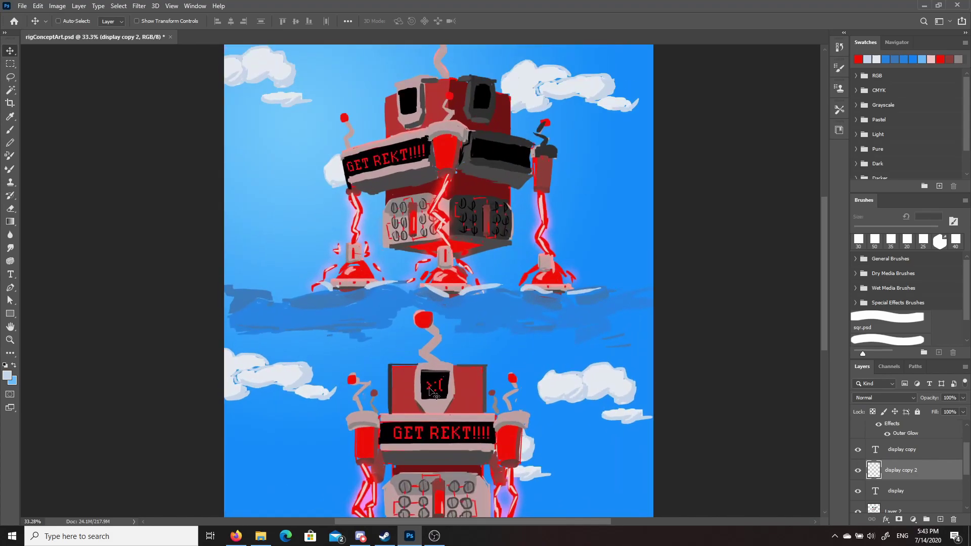
{"action": "scroll", "coordinate": [864, 456], "scroll_direction": "down", "scroll_amount": 1}
Step: Rename the >:( text layer as angryFace
{"action": "left_click", "coordinate": [897, 473]}
{"action": "scroll", "coordinate": [896, 472], "scroll_direction": "up", "scroll_amount": 2}
{"action": "double_click", "coordinate": [897, 471]}
{"action": "type", "text": "face"}
{"action": "key", "text": "Return"}
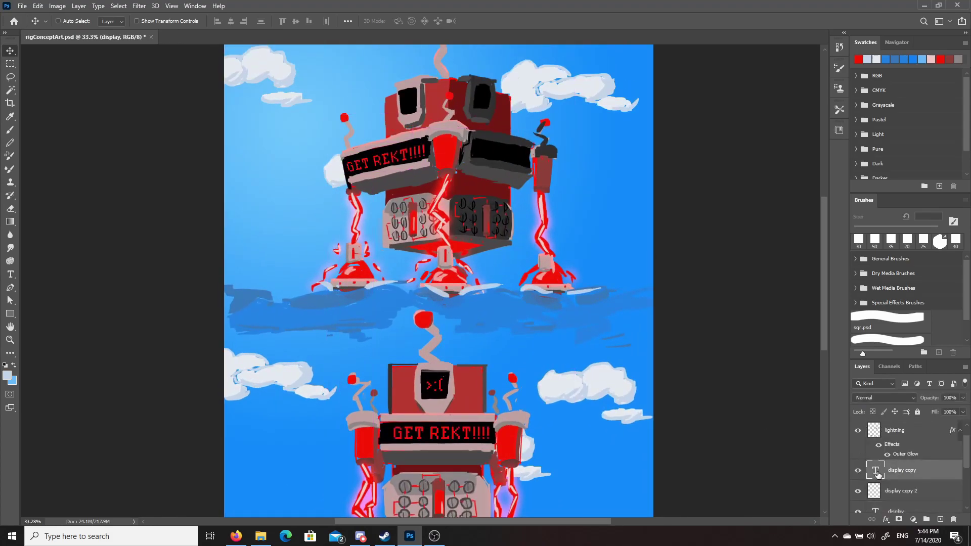
{"action": "double_click", "coordinate": [924, 471]}
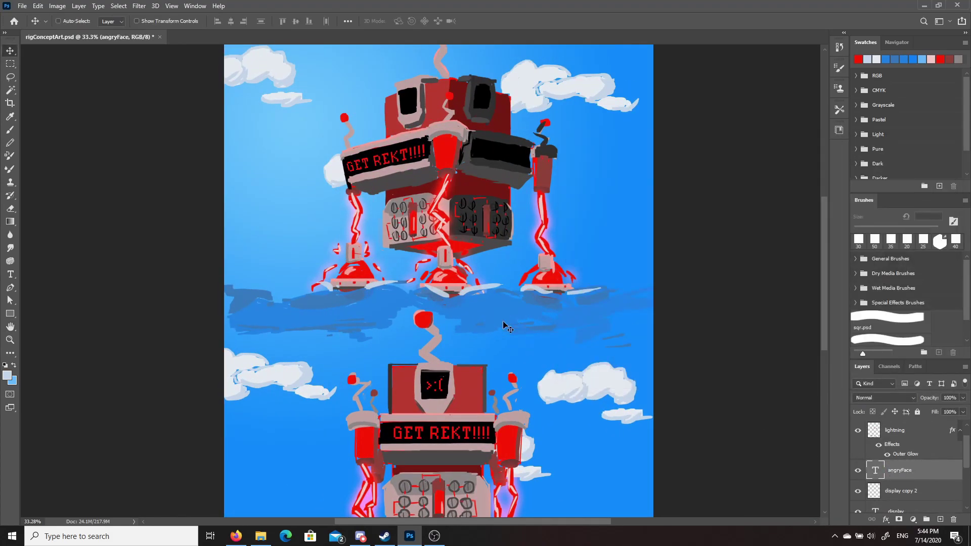
Step: Copy the angry face text onto the upper figure's left head screen
{"action": "left_click_drag", "start_coordinate": [429, 287], "coordinate": [402, 89]}
{"action": "scroll", "coordinate": [396, 127], "scroll_direction": "up", "scroll_amount": 2}
{"action": "scroll", "coordinate": [388, 165], "scroll_direction": "down", "scroll_amount": 9}
{"action": "scroll", "coordinate": [374, 182], "scroll_direction": "up", "scroll_amount": 8}
Step: Perspective-warp the copied angry face to match the upper figure's left head screen and nudge it into place
{"action": "left_click", "coordinate": [38, 6]}
{"action": "left_click", "coordinate": [72, 218]}
{"action": "left_click", "coordinate": [457, 206]}
{"action": "mouse_move", "coordinate": [395, 129]}
{"action": "left_mouse_down"}
{"action": "mouse_move", "coordinate": [430, 164]}
{"action": "mouse_move", "coordinate": [426, 124]}
{"action": "left_mouse_up"}
{"action": "left_click_drag", "start_coordinate": [426, 155], "coordinate": [401, 163]}
{"action": "left_click_drag", "start_coordinate": [395, 129], "coordinate": [398, 133]}
{"action": "key", "text": "Return"}
{"action": "key", "text": "ctrl+t"}
{"action": "left_click_drag", "start_coordinate": [419, 144], "coordinate": [422, 142]}
{"action": "left_click", "coordinate": [13, 48]}
{"action": "scroll", "coordinate": [440, 172], "scroll_direction": "down", "scroll_amount": 3}
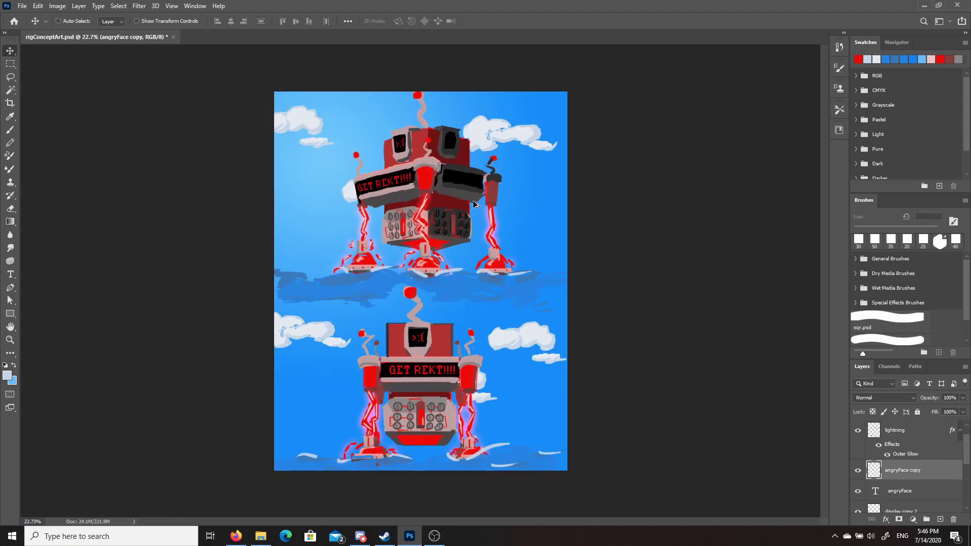
Step: Check the whole painting and save the document
{"action": "scroll", "coordinate": [474, 206], "scroll_direction": "up", "scroll_amount": 1}
{"action": "scroll", "coordinate": [450, 182], "scroll_direction": "down", "scroll_amount": 4}
{"action": "scroll", "coordinate": [505, 352], "scroll_direction": "up", "scroll_amount": 5}
{"action": "scroll", "coordinate": [462, 353], "scroll_direction": "down", "scroll_amount": 1}
{"action": "scroll", "coordinate": [419, 385], "scroll_direction": "up", "scroll_amount": 1}
{"action": "scroll", "coordinate": [415, 405], "scroll_direction": "down", "scroll_amount": 1}
{"action": "scroll", "coordinate": [413, 397], "scroll_direction": "down", "scroll_amount": 1}
{"action": "key", "text": "ctrl+s"}
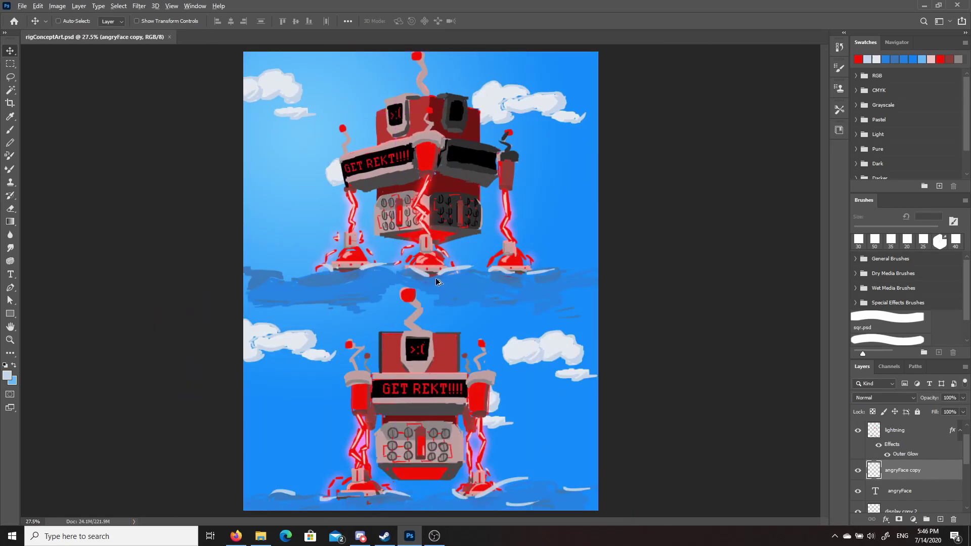
Step: Add red text reading DIE! at the upper figure's right display panel
{"action": "scroll", "coordinate": [435, 278], "scroll_direction": "up", "scroll_amount": 2}
{"action": "scroll", "coordinate": [448, 201], "scroll_direction": "up", "scroll_amount": 1}
{"action": "key", "text": "t"}
{"action": "mouse_move", "coordinate": [590, 141]}
{"action": "left_mouse_down"}
{"action": "mouse_move", "coordinate": [677, 203]}
{"action": "mouse_move", "coordinate": [635, 151]}
{"action": "mouse_move", "coordinate": [665, 156]}
{"action": "mouse_move", "coordinate": [473, 114]}
{"action": "mouse_move", "coordinate": [526, 141]}
{"action": "left_mouse_up"}
{"action": "type", "text": "DIE"}
{"action": "left_click", "coordinate": [10, 50]}
Step: Perspective-warp the DIE! text to follow the slant of the upper figure's right display panel
{"action": "left_click", "coordinate": [38, 6]}
{"action": "left_click", "coordinate": [65, 217]}
{"action": "left_click", "coordinate": [498, 211]}
{"action": "left_click", "coordinate": [93, 21]}
{"action": "left_click_drag", "start_coordinate": [475, 111], "coordinate": [455, 108]}
{"action": "left_click_drag", "start_coordinate": [474, 143], "coordinate": [455, 136]}
{"action": "left_click_drag", "start_coordinate": [526, 112], "coordinate": [495, 132]}
{"action": "key", "text": "Return"}
{"action": "scroll", "coordinate": [509, 146], "scroll_direction": "down", "scroll_amount": 8}
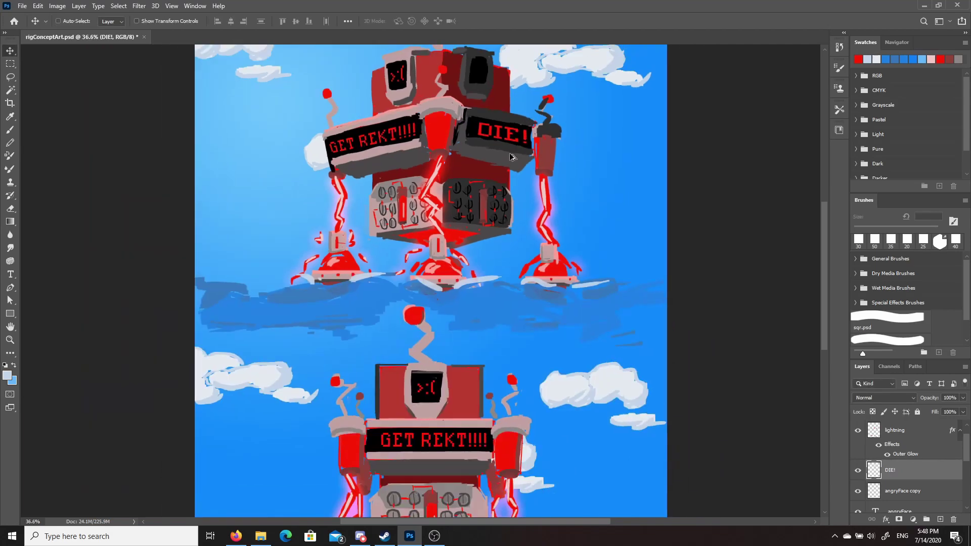
Step: Add a winking face text ;) for the upper figure's right head screen
{"action": "scroll", "coordinate": [466, 234], "scroll_direction": "up", "scroll_amount": 4}
{"action": "left_click", "coordinate": [10, 274]}
{"action": "mouse_move", "coordinate": [223, 202]}
{"action": "left_mouse_down"}
{"action": "mouse_move", "coordinate": [276, 242]}
{"action": "mouse_move", "coordinate": [238, 221]}
{"action": "mouse_move", "coordinate": [462, 86]}
{"action": "mouse_move", "coordinate": [450, 118]}
{"action": "mouse_move", "coordinate": [421, 118]}
{"action": "left_mouse_up"}
{"action": "key", "text": "Delete"}
{"action": "left_click", "coordinate": [10, 51]}
{"action": "scroll", "coordinate": [514, 162], "scroll_direction": "up", "scroll_amount": 4}
Step: Perspective-warp the winking face and position it on the upper figure's dark right head screen
{"action": "left_click", "coordinate": [56, 5]}
{"action": "mouse_move", "coordinate": [41, 6]}
{"action": "left_click", "coordinate": [77, 217]}
{"action": "key", "text": "Return"}
{"action": "key", "text": "Return"}
{"action": "left_click_drag", "start_coordinate": [450, 117], "coordinate": [444, 119]}
{"action": "left_click_drag", "start_coordinate": [449, 81], "coordinate": [446, 85]}
{"action": "left_click_drag", "start_coordinate": [422, 118], "coordinate": [434, 99]}
{"action": "key", "text": "Return"}
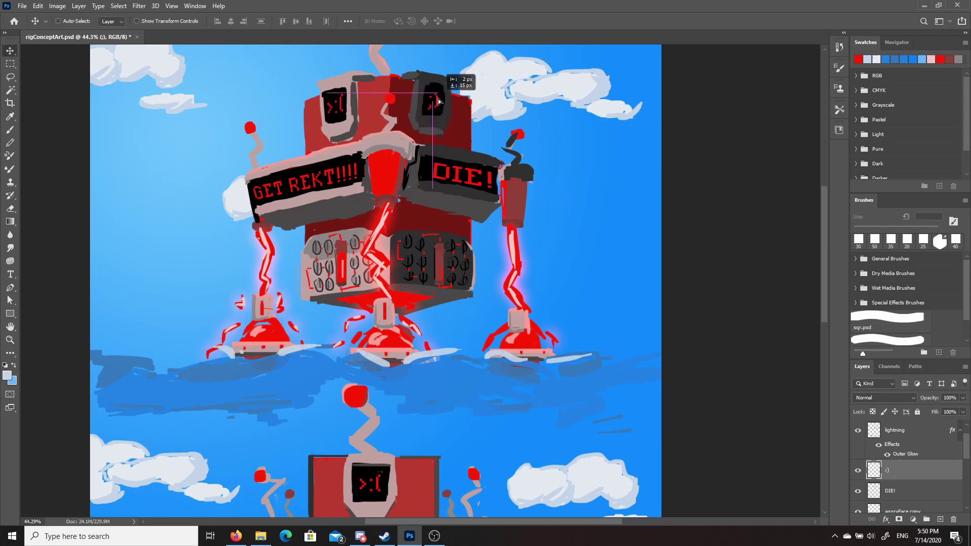
{"action": "scroll", "coordinate": [440, 106], "scroll_direction": "down", "scroll_amount": 2}
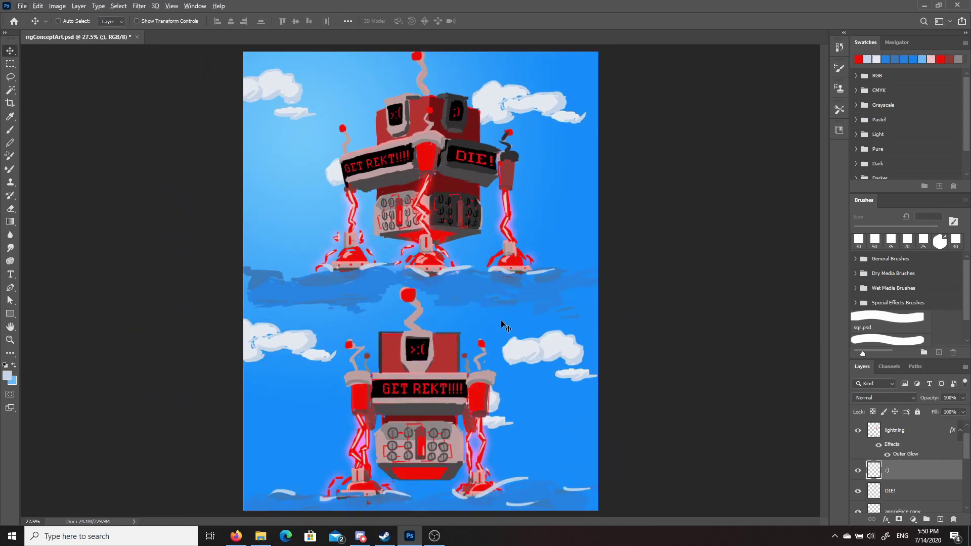
Step: On Layer 2, paint a light grey vertical stripe down the upper figure's central red shoulder using a sampled colour
{"action": "scroll", "coordinate": [464, 185], "scroll_direction": "up", "scroll_amount": 2}
{"action": "scroll", "coordinate": [890, 456], "scroll_direction": "down", "scroll_amount": 3}
{"action": "left_click", "coordinate": [892, 469]}
{"action": "scroll", "coordinate": [389, 232], "scroll_direction": "down", "scroll_amount": 4}
{"action": "key", "text": "b"}
{"action": "left_click", "coordinate": [427, 138], "text": "alt"}
{"action": "left_click_drag", "start_coordinate": [427, 160], "coordinate": [427, 147]}
Step: Reduce the brush to 15 px and detail the central shoulder's stripe with sampled dark grey
{"action": "left_click", "coordinate": [506, 164], "text": "alt"}
{"action": "key", "text": "bracketleft"}
{"action": "key", "text": "bracketleft"}
{"action": "key", "text": "bracketleft"}
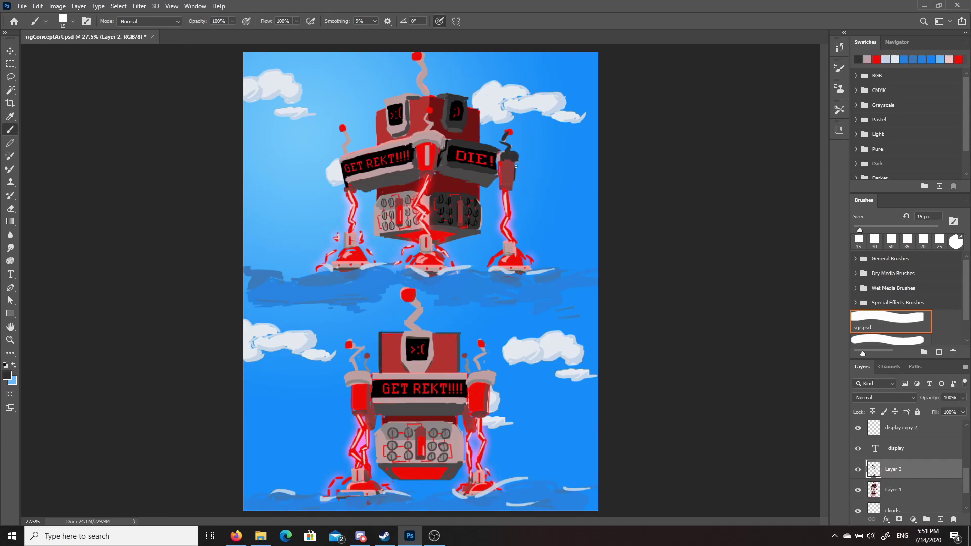
{"action": "left_click", "coordinate": [450, 113], "text": "alt"}
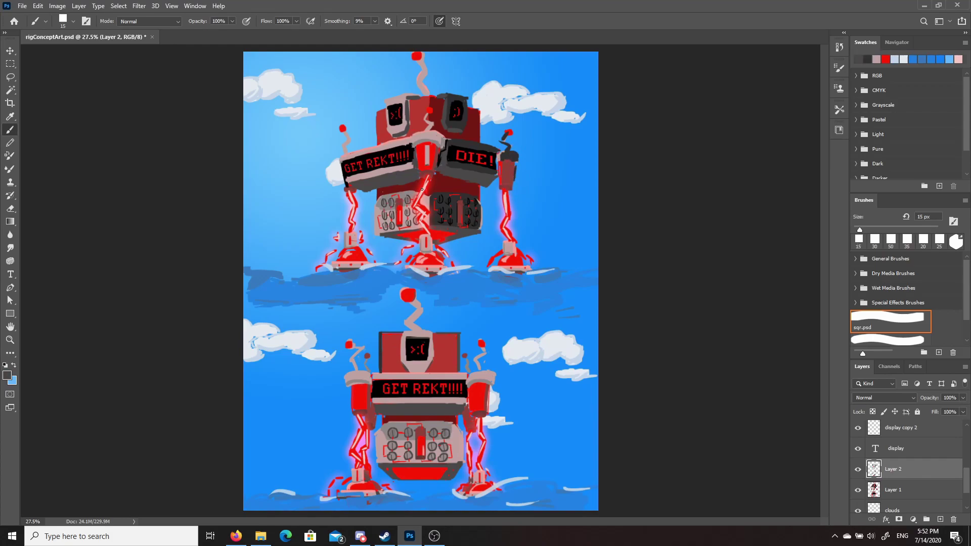
{"action": "left_click", "coordinate": [421, 190], "text": "alt"}
{"action": "scroll", "coordinate": [422, 190], "scroll_direction": "up", "scroll_amount": 2}
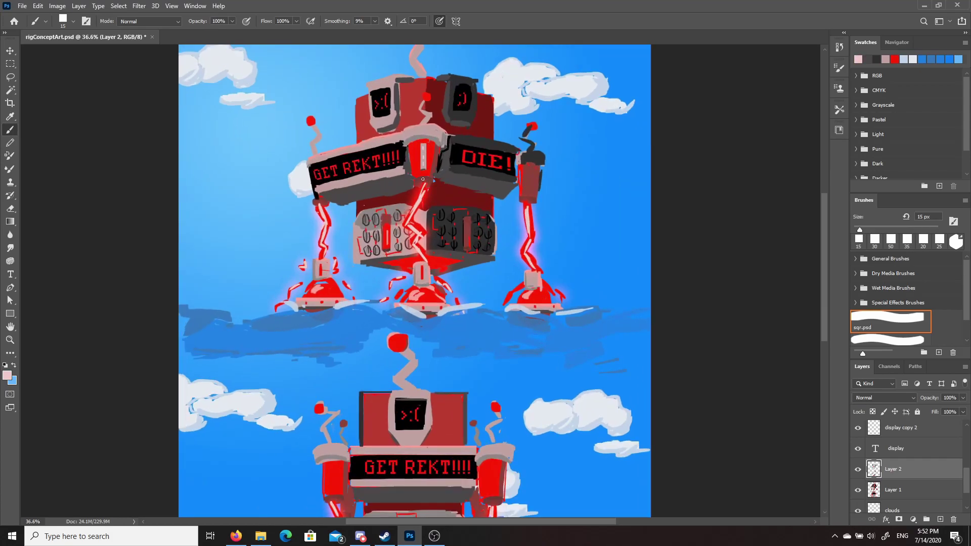
Step: Sample red and pink tones around the upper figure's central shoulder and undo the last two brush edits
{"action": "left_click", "coordinate": [423, 180], "text": "alt"}
{"action": "left_click", "coordinate": [422, 144], "text": "alt"}
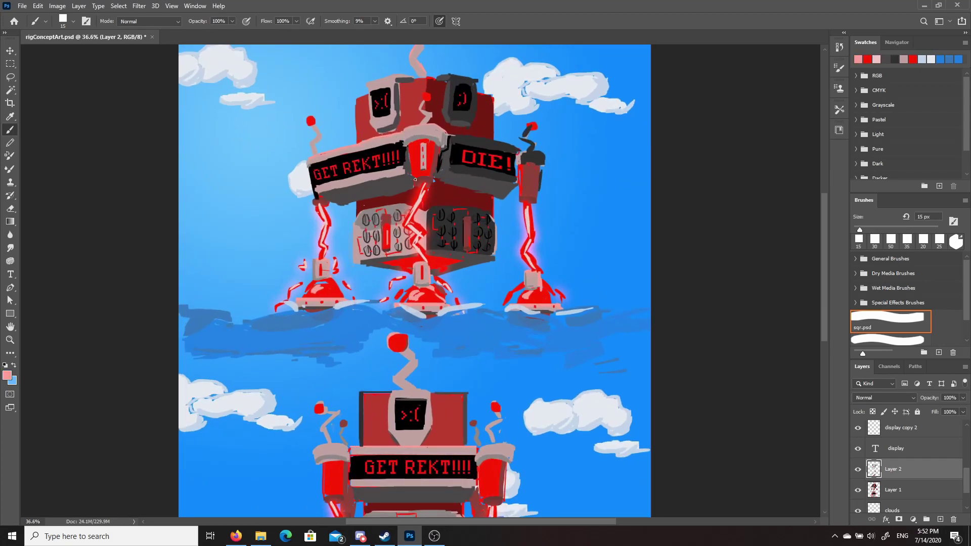
{"action": "scroll", "coordinate": [412, 179], "scroll_direction": "down", "scroll_amount": 2}
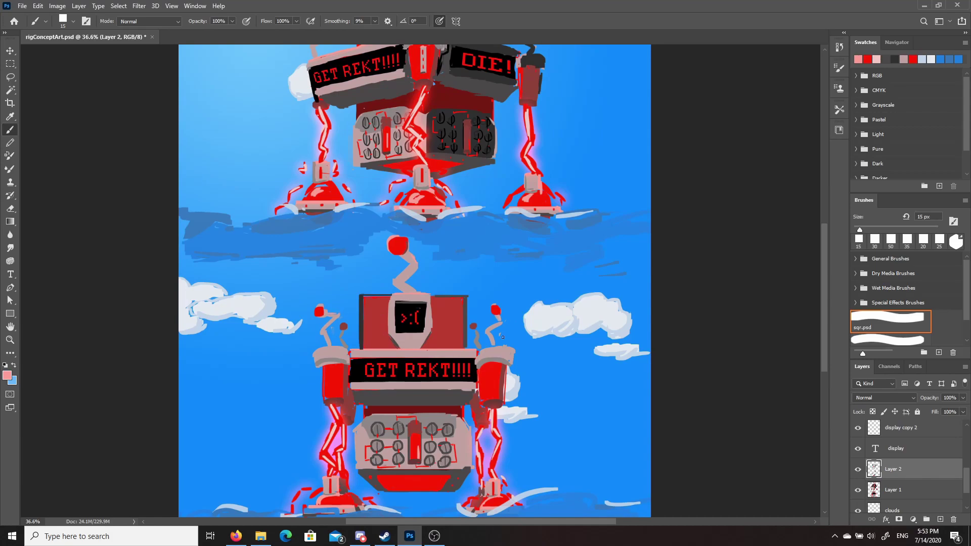
{"action": "key", "text": "ctrl+z"}
{"action": "key", "text": "ctrl+z"}
{"action": "scroll", "coordinate": [365, 319], "scroll_direction": "down", "scroll_amount": 2}
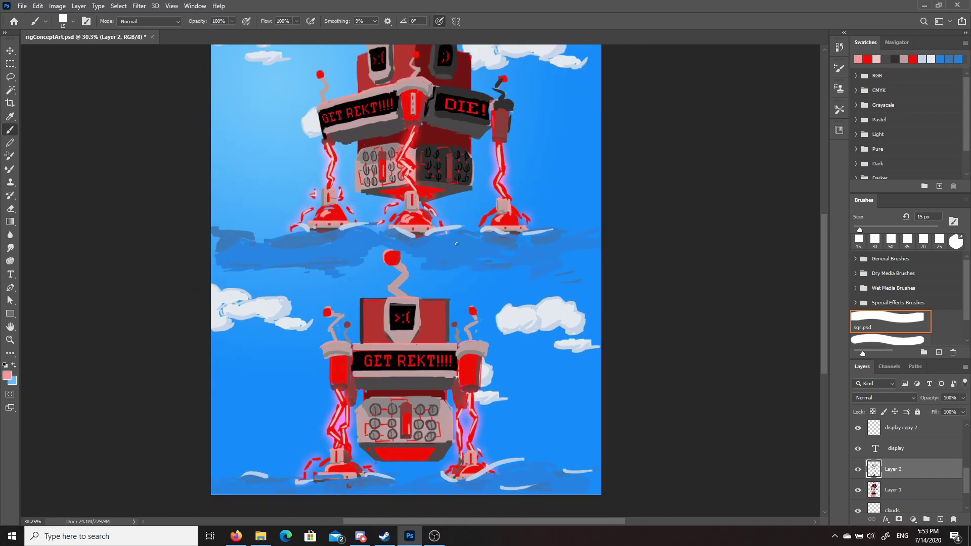
Step: Shade the edge of the lower figure's left red shoulder with a sampled grey tone on Layer 2
{"action": "left_click", "coordinate": [330, 353], "text": "alt"}
{"action": "left_click_drag", "start_coordinate": [328, 369], "coordinate": [328, 382]}
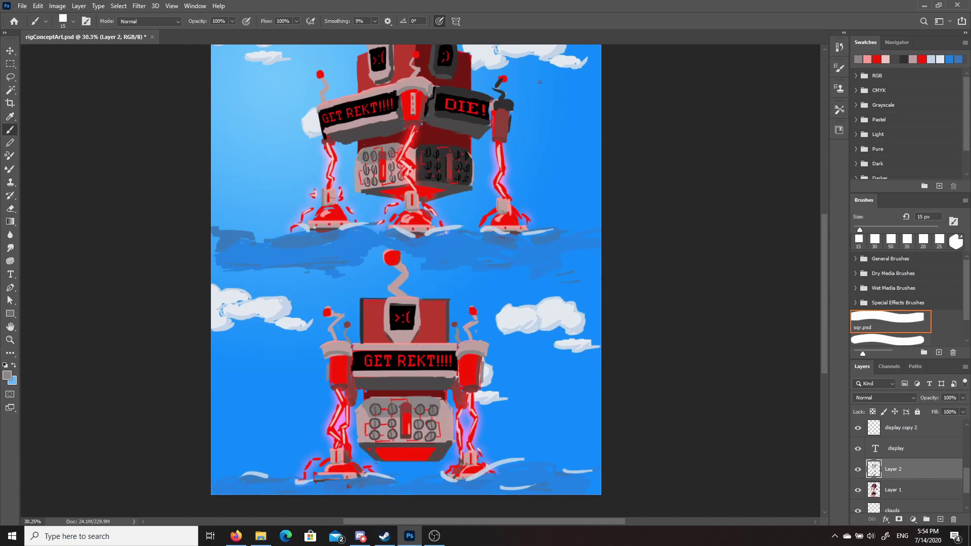
{"action": "scroll", "coordinate": [540, 82], "scroll_direction": "down", "scroll_amount": 1}
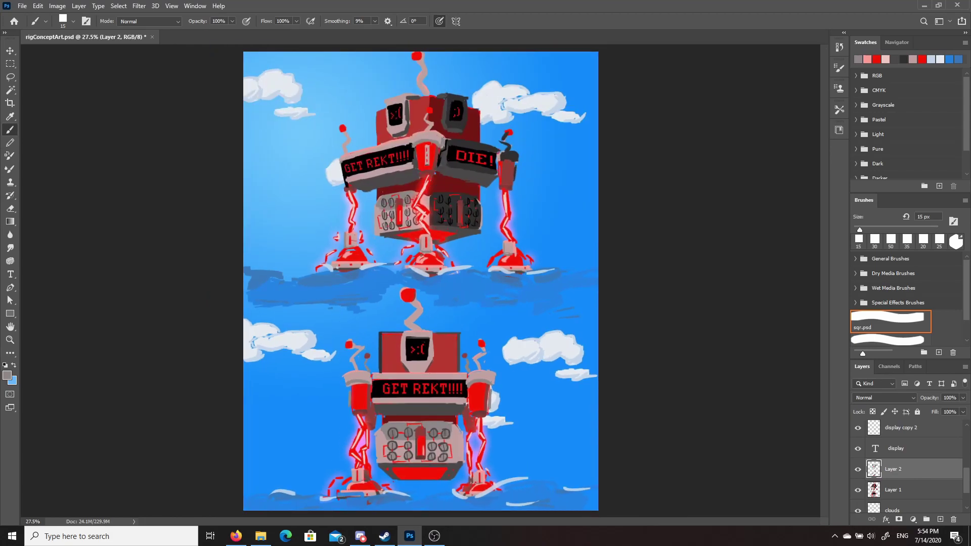
Step: Merge the winking face, DIE!, angryFace and display text layers into a single layer
{"action": "scroll", "coordinate": [421, 255], "scroll_direction": "up", "scroll_amount": 2}
{"action": "scroll", "coordinate": [481, 261], "scroll_direction": "down", "scroll_amount": 4}
{"action": "scroll", "coordinate": [901, 465], "scroll_direction": "up", "scroll_amount": 6}
{"action": "left_click", "coordinate": [858, 450]}
{"action": "left_click", "coordinate": [857, 451]}
{"action": "scroll", "coordinate": [906, 465], "scroll_direction": "down", "scroll_amount": 1}
{"action": "left_click", "coordinate": [914, 467]}
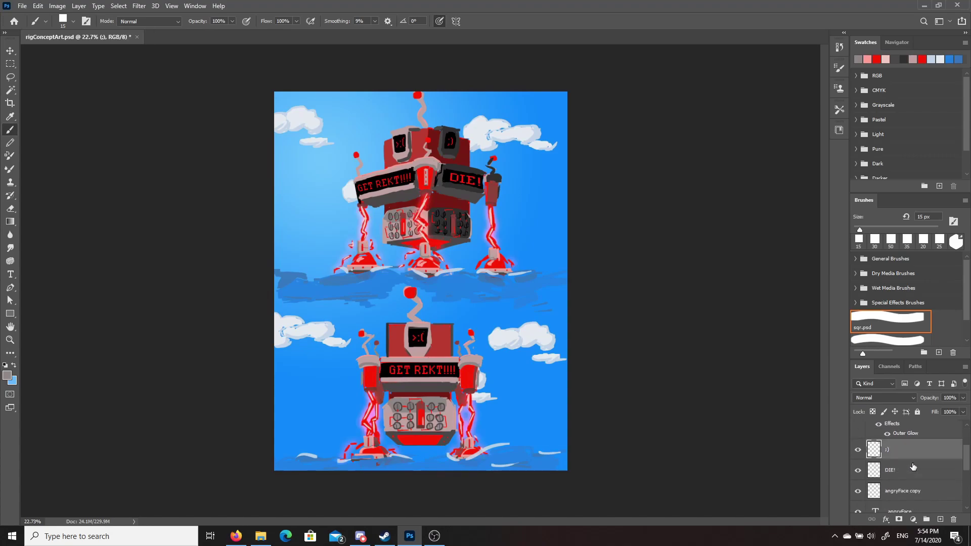
{"action": "right_click", "coordinate": [913, 466]}
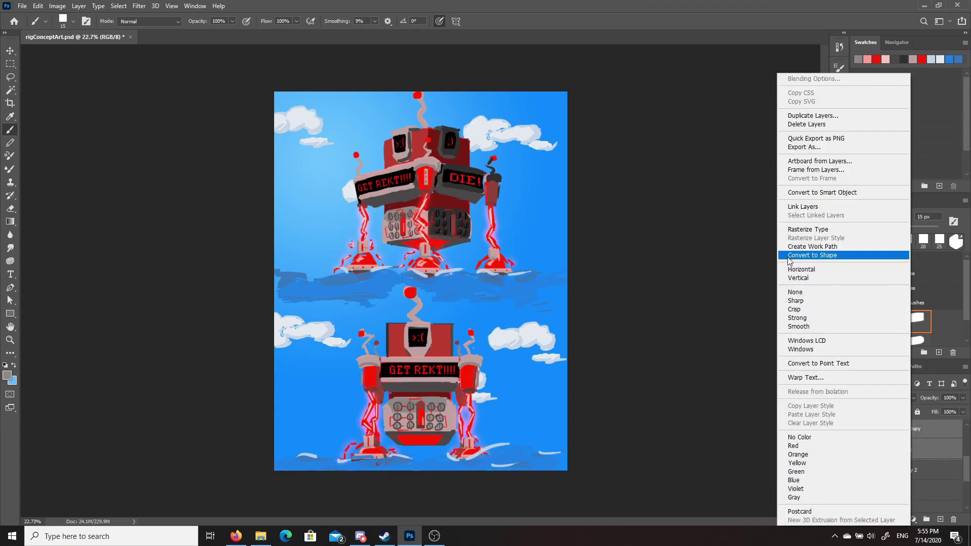
{"action": "left_click", "coordinate": [792, 259]}
Step: Add a red Screen-mode outer glow to the merged text layer with 74% opacity and 51 px size
{"action": "left_click", "coordinate": [886, 520]}
{"action": "left_click", "coordinate": [906, 505]}
{"action": "left_click_drag", "start_coordinate": [754, 272], "coordinate": [754, 271]}
{"action": "left_click_drag", "start_coordinate": [784, 194], "coordinate": [772, 199]}
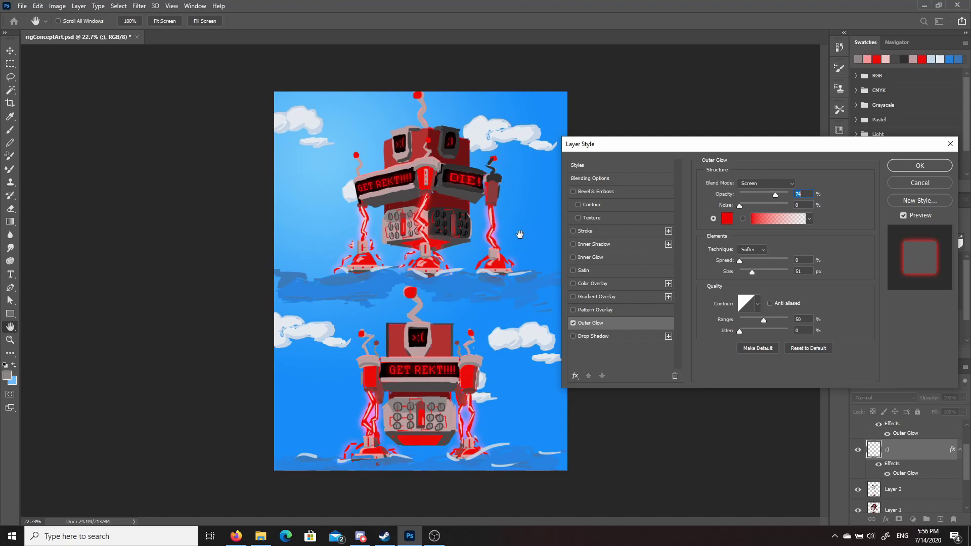
Step: Add a pink Multiply inner glow to the merged text layer at 26% opacity and 4 px size
{"action": "left_click", "coordinate": [603, 260]}
{"action": "left_click", "coordinate": [727, 219]}
{"action": "left_click", "coordinate": [602, 223]}
{"action": "left_click", "coordinate": [760, 215]}
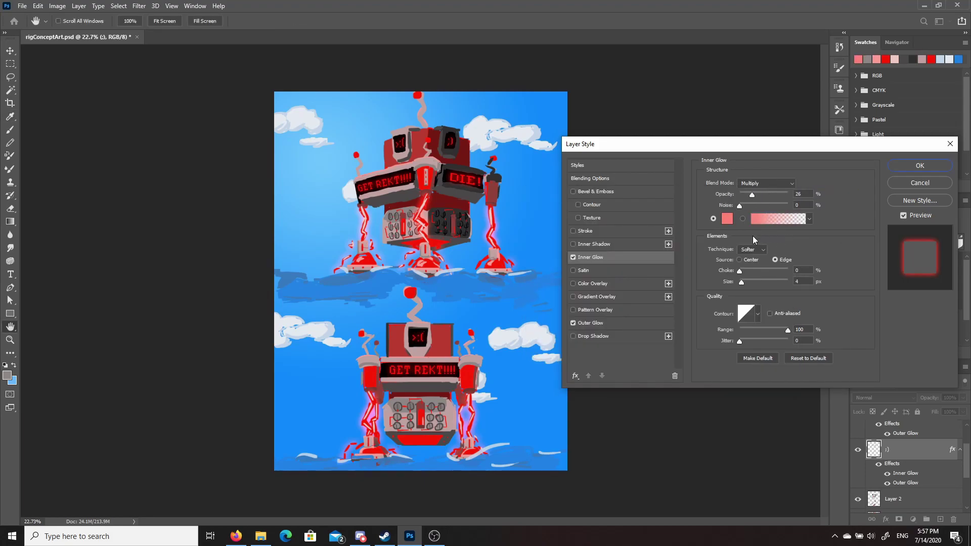
{"action": "left_click", "coordinate": [928, 167]}
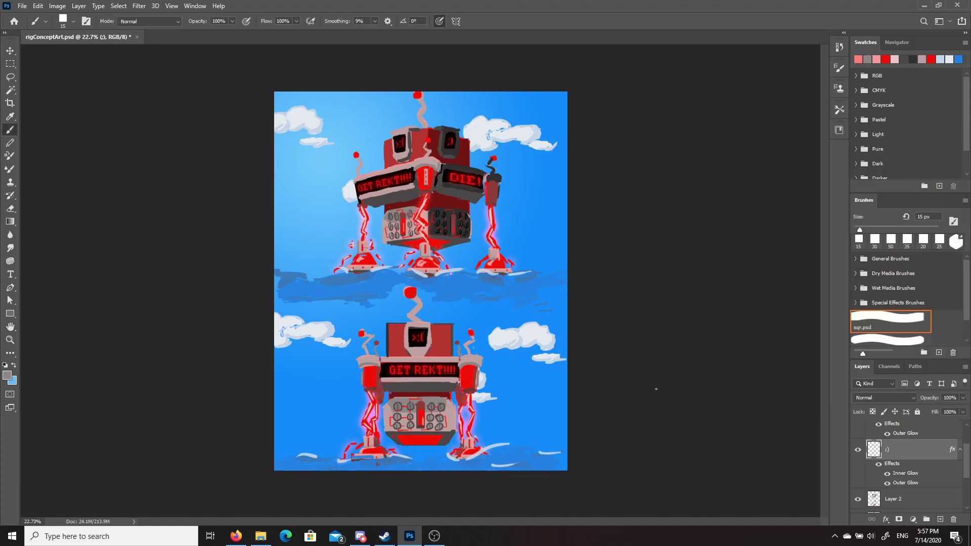
Step: Create a new layer beneath the merged text layer and name it portalGlow
{"action": "scroll", "coordinate": [415, 399], "scroll_direction": "up", "scroll_amount": 6}
{"action": "left_click", "coordinate": [940, 520], "text": "ctrl"}
{"action": "double_click", "coordinate": [893, 477]}
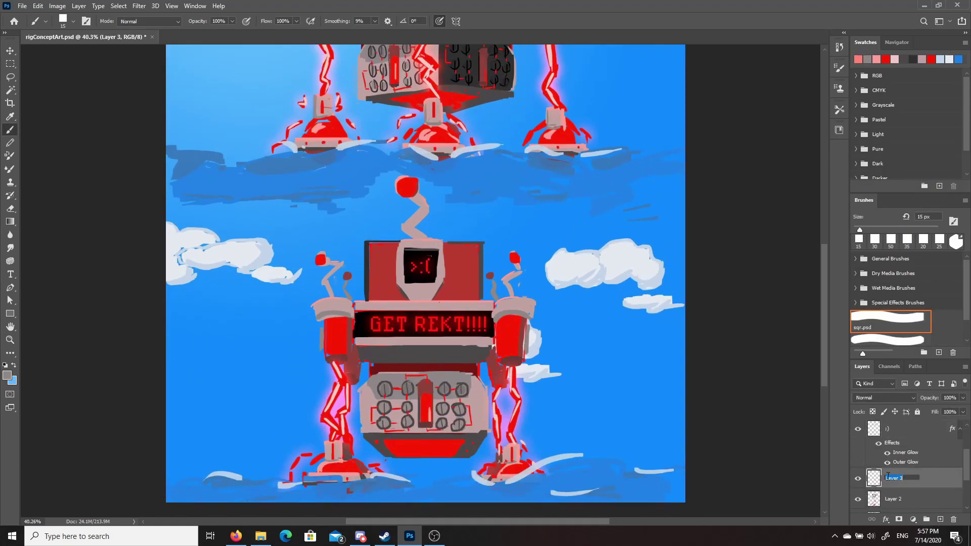
{"action": "key", "text": "Return"}
Step: Try a radial gradient over the lower figure's underside on portalGlow and undo it
{"action": "left_click", "coordinate": [11, 221]}
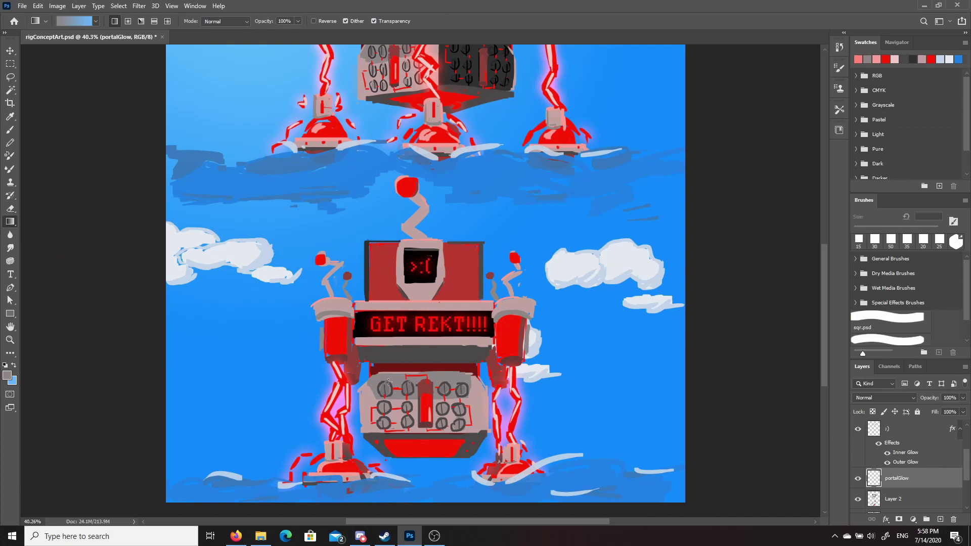
{"action": "scroll", "coordinate": [324, 152], "scroll_direction": "up", "scroll_amount": 3}
{"action": "left_click", "coordinate": [324, 135], "text": "alt"}
{"action": "left_click", "coordinate": [95, 21]}
{"action": "left_click", "coordinate": [30, 41]}
{"action": "left_click", "coordinate": [133, 22]}
{"action": "scroll", "coordinate": [420, 354], "scroll_direction": "down", "scroll_amount": 3}
{"action": "left_click_drag", "start_coordinate": [420, 416], "coordinate": [464, 429]}
{"action": "scroll", "coordinate": [438, 438], "scroll_direction": "down", "scroll_amount": 4}
{"action": "key", "text": "x"}
{"action": "key", "text": "z"}
{"action": "key", "text": "ctrl+z"}
Step: Choose another gradient preset and foreground colour, try the gradient across the lower figure's red underside panel, and undo it
{"action": "left_click", "coordinate": [11, 222]}
{"action": "left_click", "coordinate": [95, 21]}
{"action": "left_click", "coordinate": [42, 40]}
{"action": "left_click", "coordinate": [7, 375]}
{"action": "left_click", "coordinate": [673, 345]}
{"action": "left_click", "coordinate": [553, 226]}
{"action": "left_click", "coordinate": [743, 216]}
{"action": "mouse_move", "coordinate": [418, 472]}
{"action": "left_mouse_down"}
{"action": "mouse_move", "coordinate": [437, 459]}
{"action": "mouse_move", "coordinate": [452, 475]}
{"action": "left_mouse_up"}
{"action": "key", "text": "ctrl+z"}
{"action": "scroll", "coordinate": [895, 471], "scroll_direction": "down", "scroll_amount": 4}
{"action": "left_click", "coordinate": [115, 22]}
{"action": "key", "text": "ctrl+z"}
Step: Paint a straight 25 px stroke in sampled red across the lower figure's underside panel on portalGlow
{"action": "scroll", "coordinate": [912, 467], "scroll_direction": "up", "scroll_amount": 4}
{"action": "scroll", "coordinate": [912, 466], "scroll_direction": "down", "scroll_amount": 1}
{"action": "key", "text": "b"}
{"action": "left_click", "coordinate": [416, 467], "text": "alt"}
{"action": "key", "text": "bracketright"}
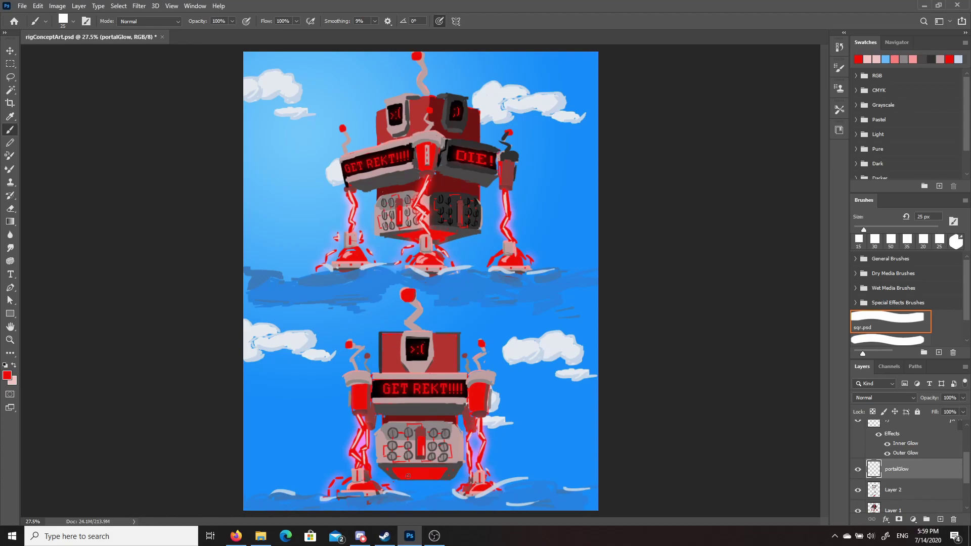
{"action": "left_click", "coordinate": [394, 470]}
{"action": "left_click", "coordinate": [446, 470], "text": "shift"}
Step: Apply outer and inner glow effects to portalGlow, raising the inner glow's choke
{"action": "left_click", "coordinate": [887, 520]}
{"action": "left_click", "coordinate": [901, 508]}
{"action": "left_click", "coordinate": [629, 260]}
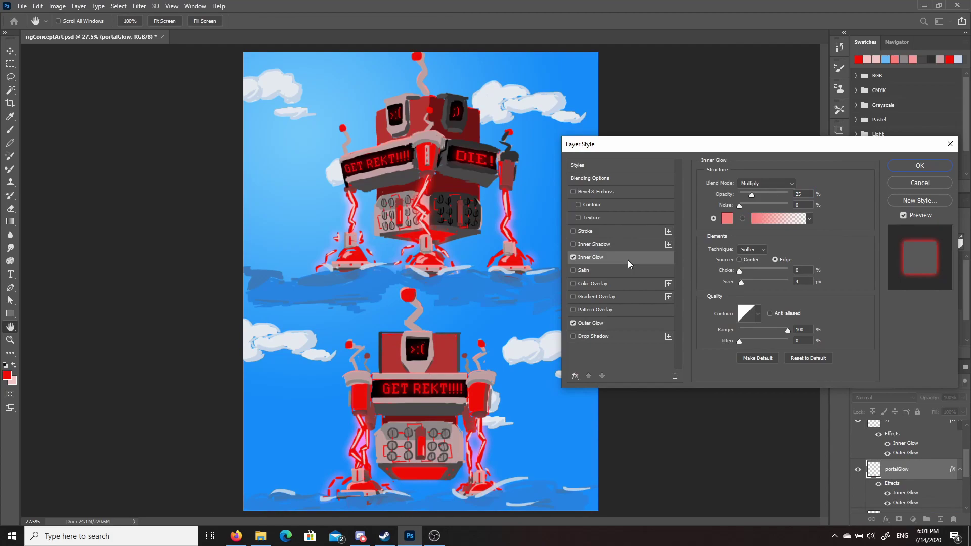
{"action": "left_click_drag", "start_coordinate": [740, 271], "coordinate": [756, 280]}
{"action": "left_click", "coordinate": [920, 166]}
Step: Paint crossing pale pink grid lines over both figures' red underside panels and save the document
{"action": "left_click", "coordinate": [506, 201], "text": "alt"}
{"action": "left_click_drag", "start_coordinate": [419, 467], "coordinate": [420, 480]}
{"action": "mouse_move", "coordinate": [427, 468]}
{"action": "left_mouse_down"}
{"action": "mouse_move", "coordinate": [438, 482]}
{"action": "mouse_move", "coordinate": [403, 479]}
{"action": "left_mouse_up"}
{"action": "left_click_drag", "start_coordinate": [445, 473], "coordinate": [399, 478]}
{"action": "key", "text": "shift"}
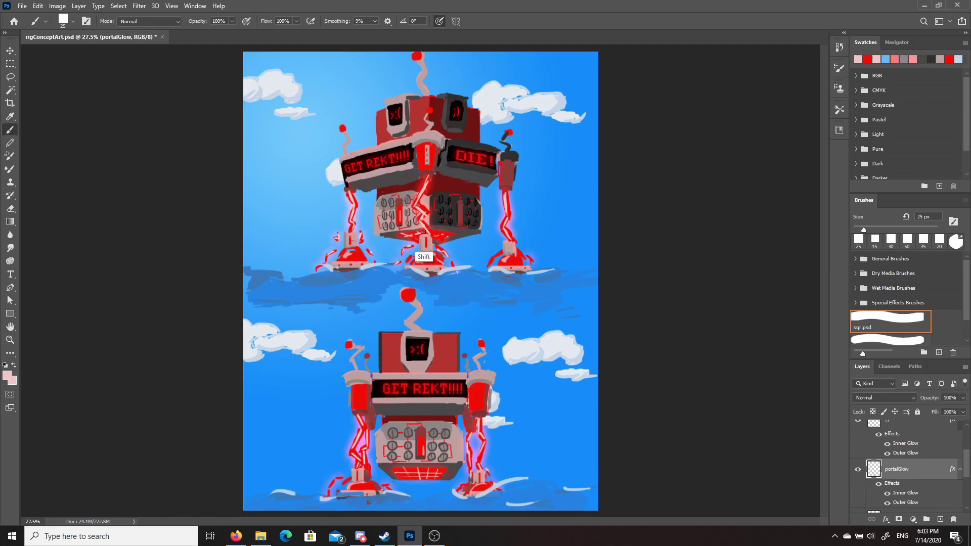
{"action": "scroll", "coordinate": [930, 471], "scroll_direction": "up", "scroll_amount": 4}
{"action": "key", "text": "ctrl+s"}
Step: Try merging all the robot layers, including the lightning layer, into one layer
{"action": "left_click", "coordinate": [908, 451]}
{"action": "scroll", "coordinate": [901, 449], "scroll_direction": "down", "scroll_amount": 7}
{"action": "left_click", "coordinate": [898, 449], "text": "shift"}
{"action": "right_click", "coordinate": [898, 448]}
{"action": "key", "text": "Escape"}
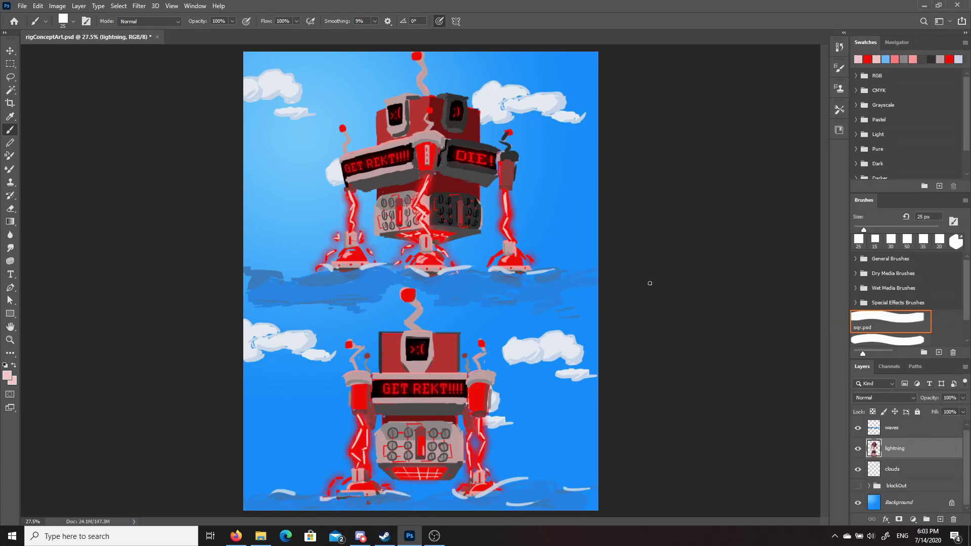
Step: Merge Layer 2 and Layer 1 into one layer and rename it rig1
{"action": "left_click", "coordinate": [934, 466]}
{"action": "left_click", "coordinate": [918, 445], "text": "shift"}
{"action": "right_click", "coordinate": [911, 442]}
{"action": "left_click", "coordinate": [885, 313]}
{"action": "double_click", "coordinate": [893, 468]}
{"action": "type", "text": "rig1"}
Step: Group the robot's layers together and name the group rig1
{"action": "left_click", "coordinate": [906, 454]}
{"action": "left_click", "coordinate": [904, 462], "text": "shift"}
{"action": "right_click", "coordinate": [904, 461]}
{"action": "left_click", "coordinate": [869, 107]}
{"action": "key", "text": "Return"}
{"action": "double_click", "coordinate": [895, 447]}
{"action": "type", "text": "rig1"}
{"action": "key", "text": "Return"}
Step: Expand the group, select its rig1 layer and apply a slight image adjustment to it
{"action": "left_click", "coordinate": [869, 448]}
{"action": "scroll", "coordinate": [916, 446], "scroll_direction": "down", "scroll_amount": 4}
{"action": "scroll", "coordinate": [916, 445], "scroll_direction": "down", "scroll_amount": 3}
{"action": "left_click", "coordinate": [916, 447]}
{"action": "left_click", "coordinate": [81, 6]}
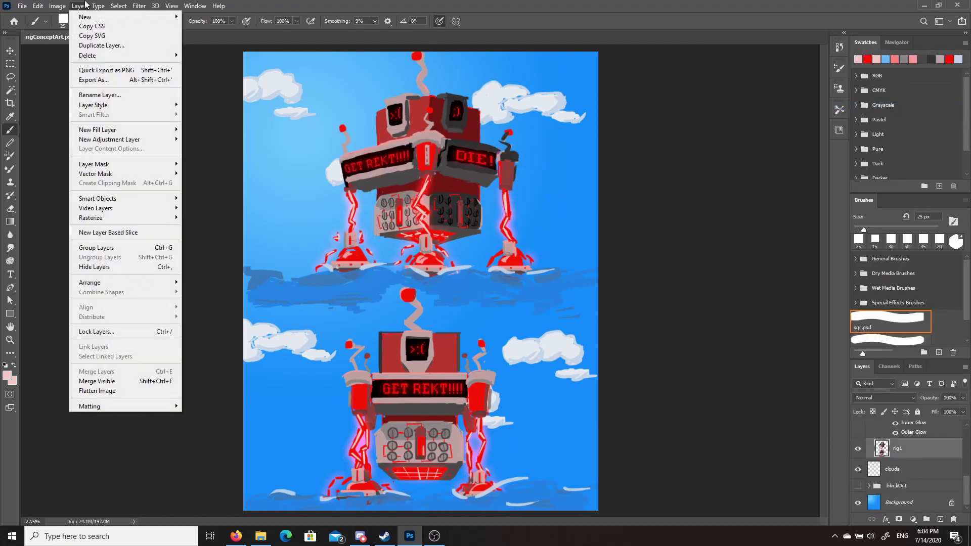
{"action": "mouse_move", "coordinate": [58, 6]}
{"action": "mouse_move", "coordinate": [71, 28]}
{"action": "left_click", "coordinate": [182, 28]}
{"action": "mouse_move", "coordinate": [671, 186]}
{"action": "left_mouse_down"}
{"action": "mouse_move", "coordinate": [680, 188]}
{"action": "mouse_move", "coordinate": [672, 186]}
{"action": "left_mouse_up"}
{"action": "left_click", "coordinate": [751, 174]}
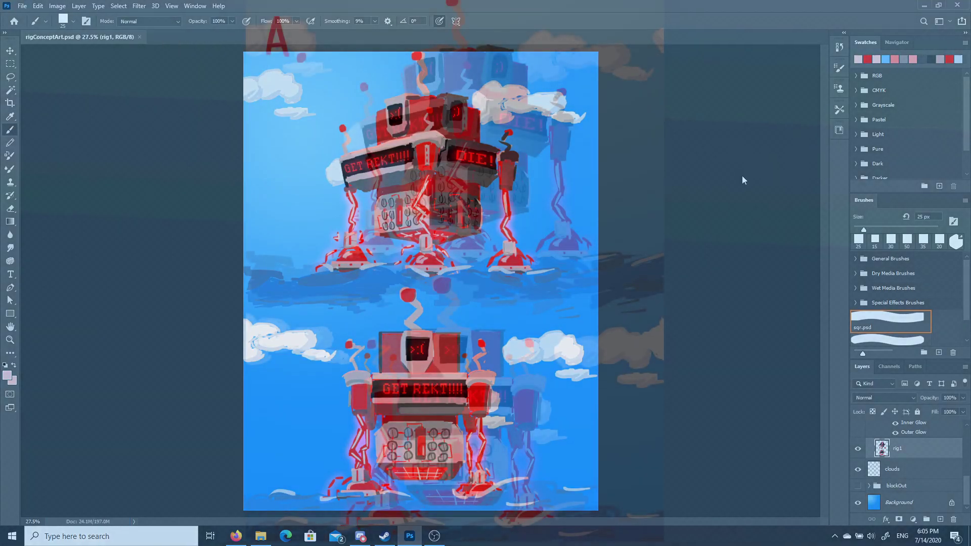